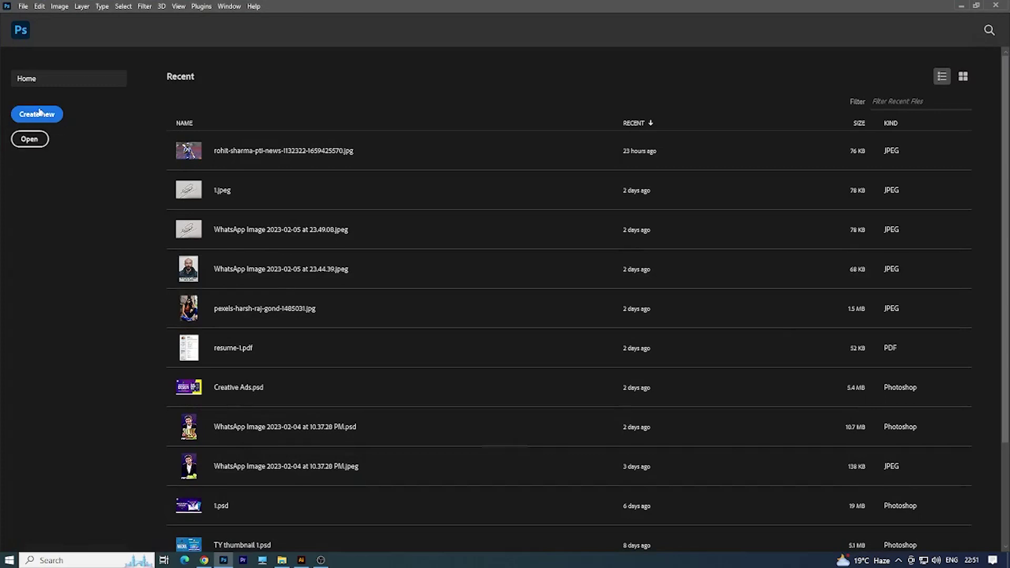
- Create a new blank 1200 × 1200 px square document at 300 resolution
left_click(40, 111)
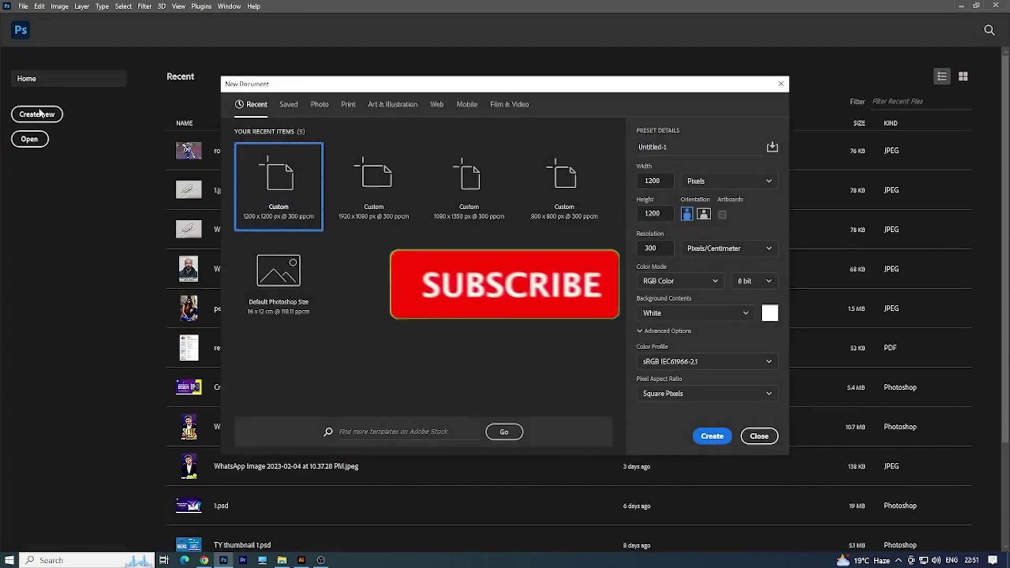
double_click(661, 182)
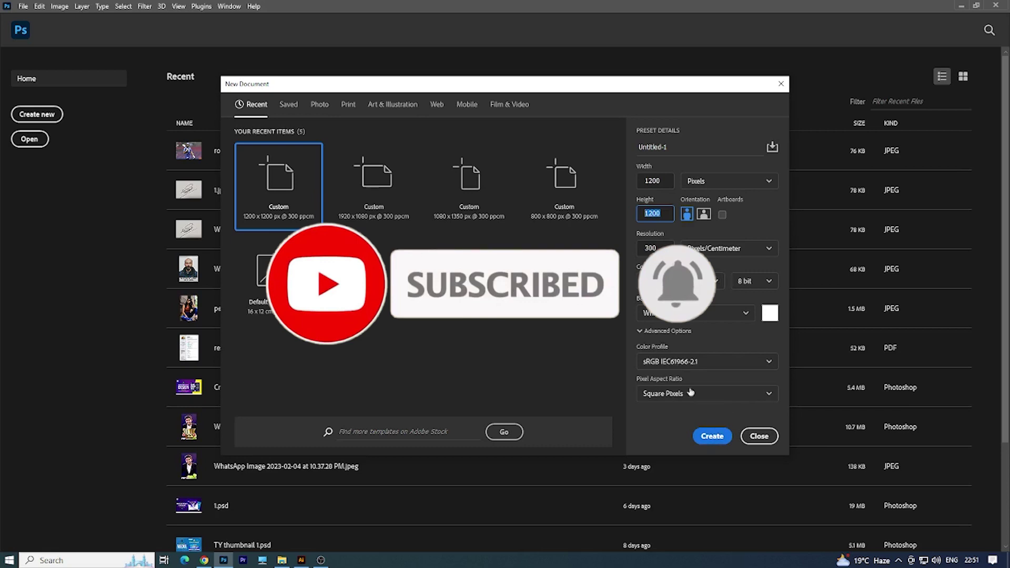
left_click(710, 437)
- Place a placeholder horizontal text layer on the canvas
scroll(435, 223, "down", 1)
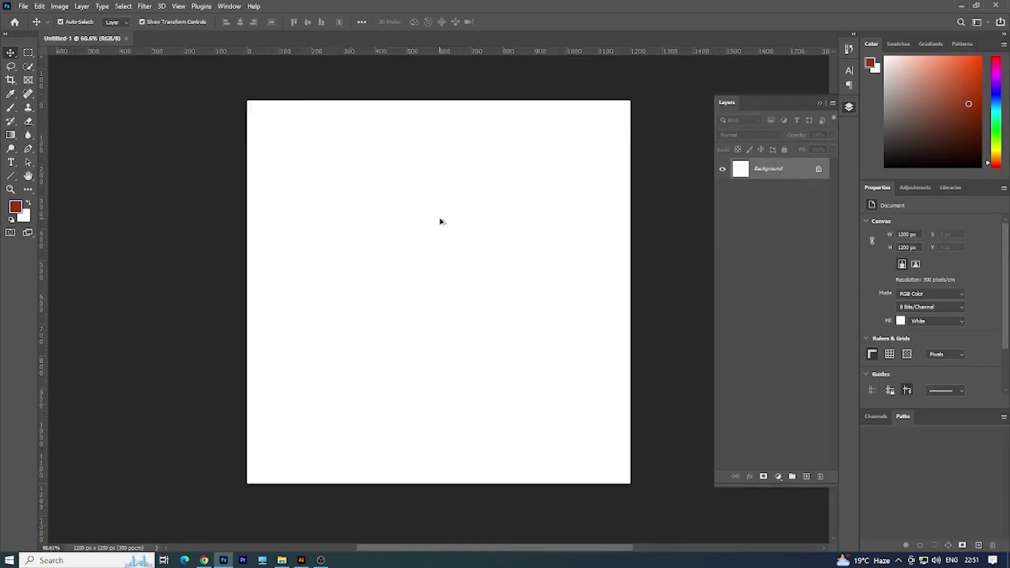
scroll(441, 221, "up", 1)
scroll(275, 187, "down", 1)
scroll(221, 184, "up", 2)
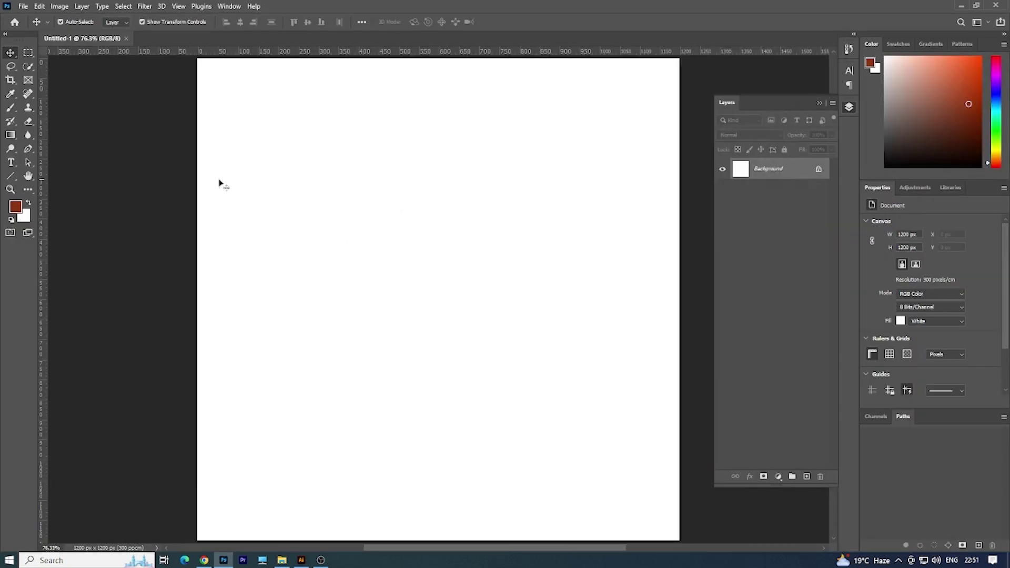
left_click(15, 166)
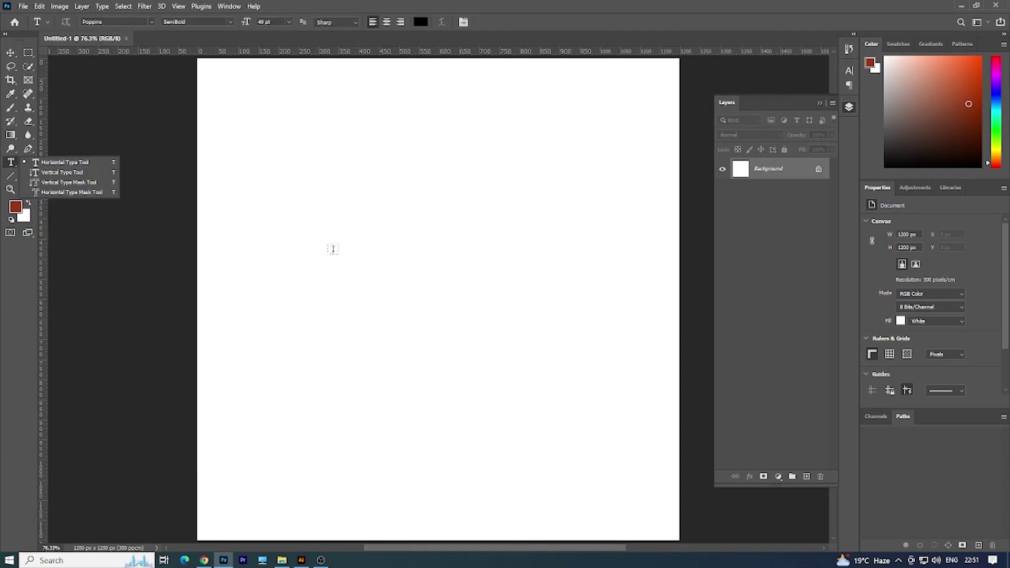
left_click(380, 241)
left_click(501, 23)
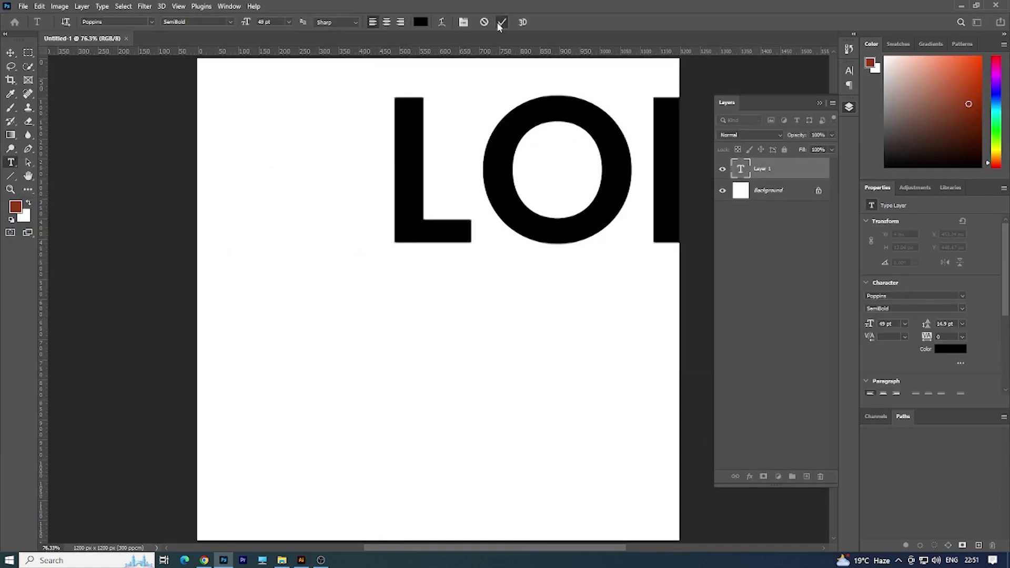
- Centre the placeholder text horizontally, move it down and shrink it to fit
key("v")
key("ctrl+a")
left_click(241, 22)
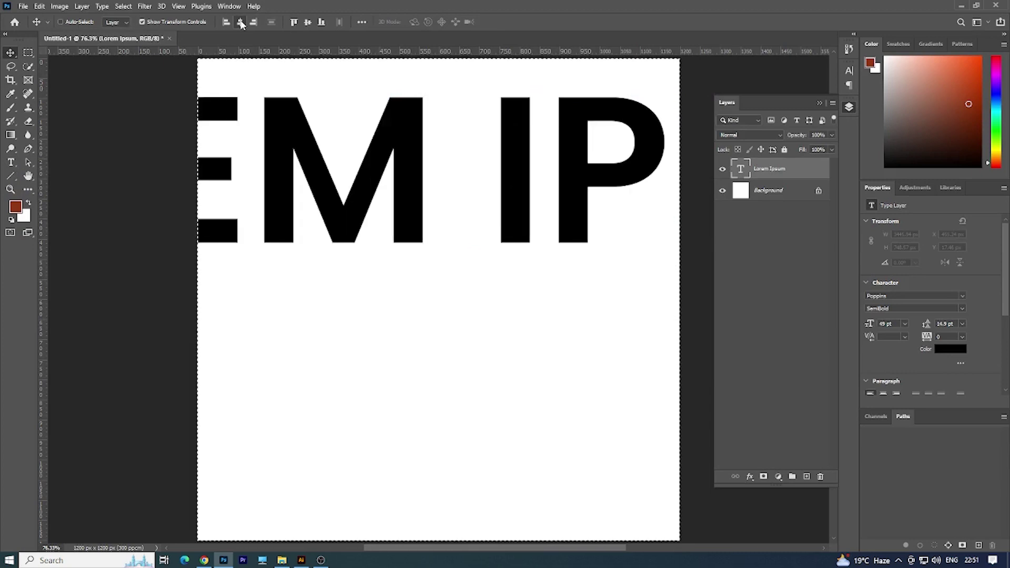
key("ctrl+d")
left_click_drag(410, 155, 415, 273)
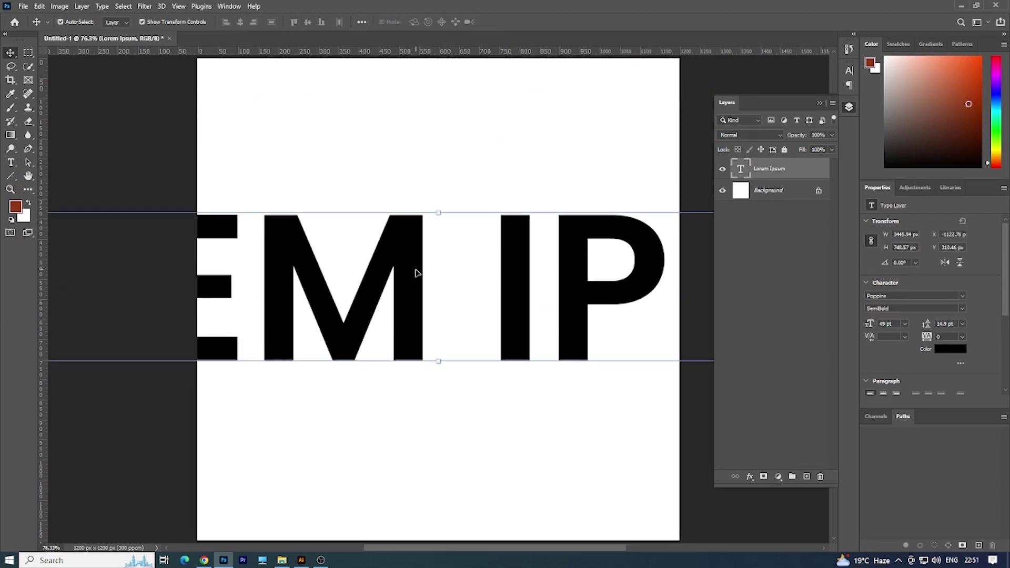
key("ctrl+t")
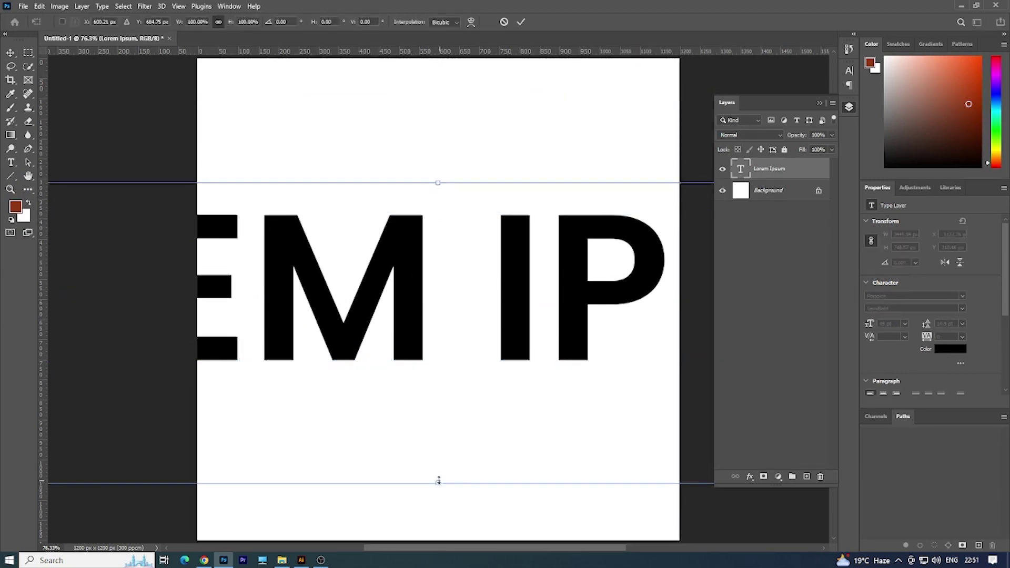
left_click_drag(438, 481, 415, 368)
key("Return")
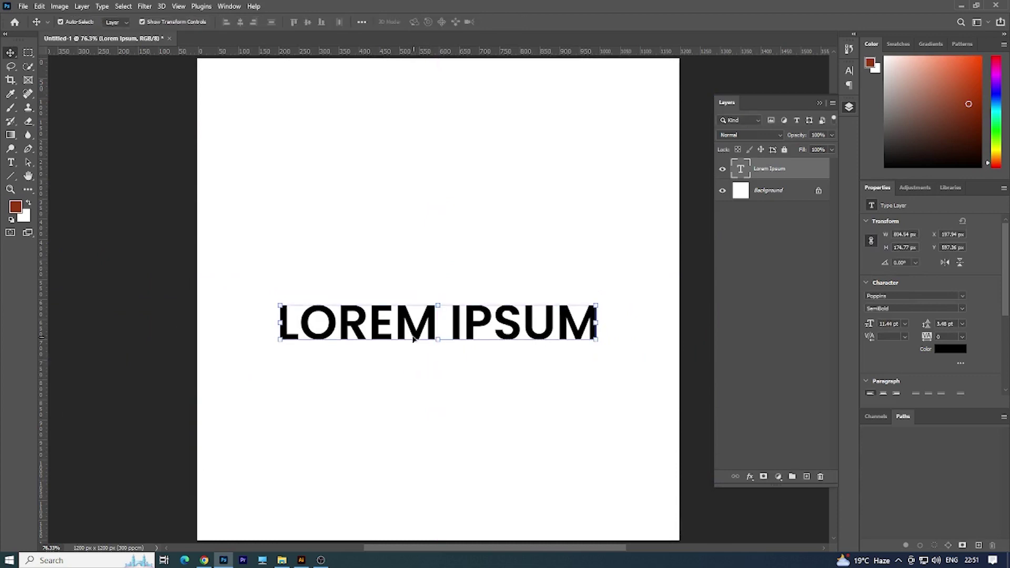
- Replace the placeholder text with the word HOLI
double_click(413, 338)
type("HA")
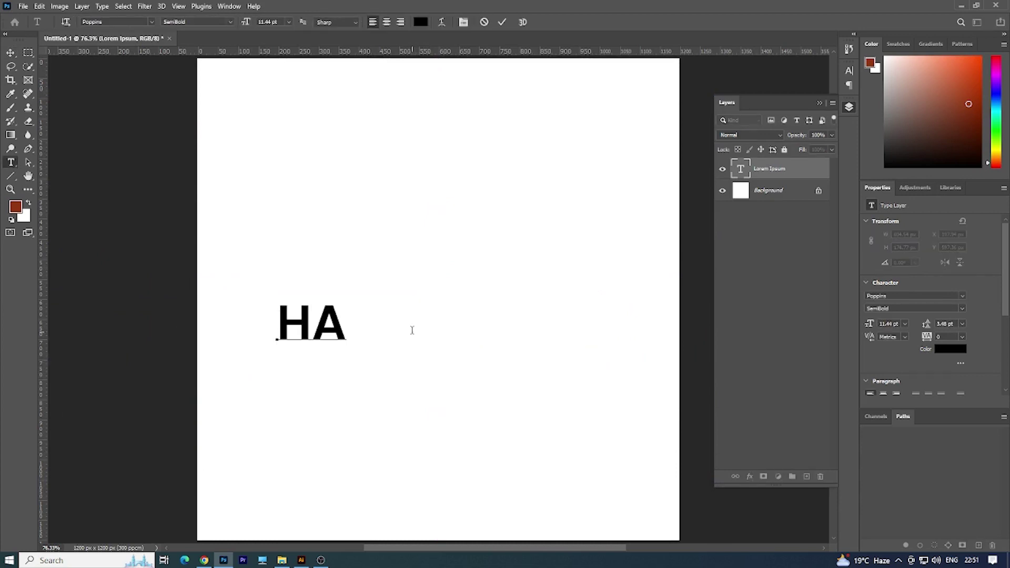
key("BackSpace")
key("BackSpace")
type("OLI")
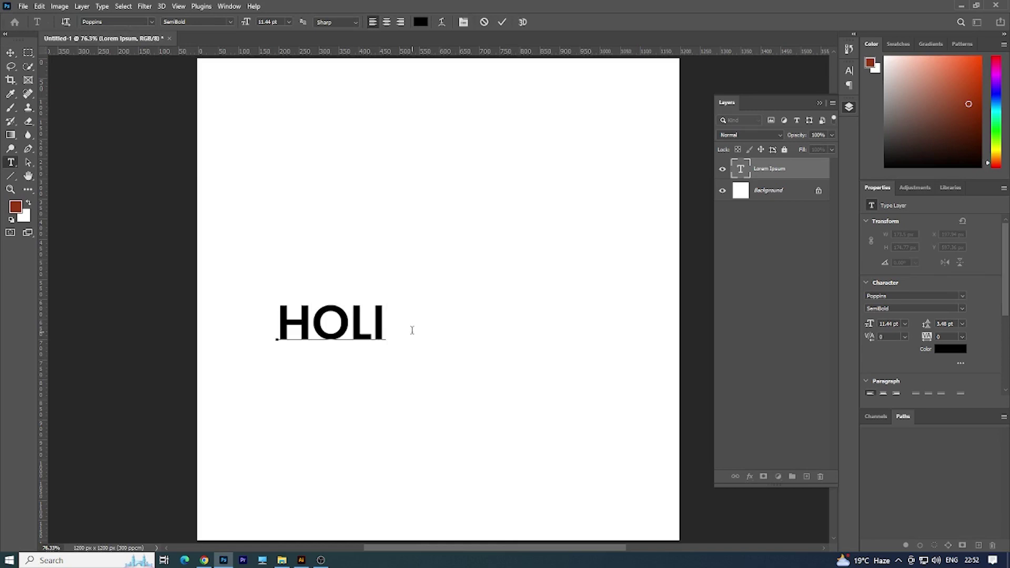
key("ctrl+Return")
- Centre HOLI horizontally and vertically on the canvas and enlarge it
key("v")
key("ctrl+a")
left_click(240, 21)
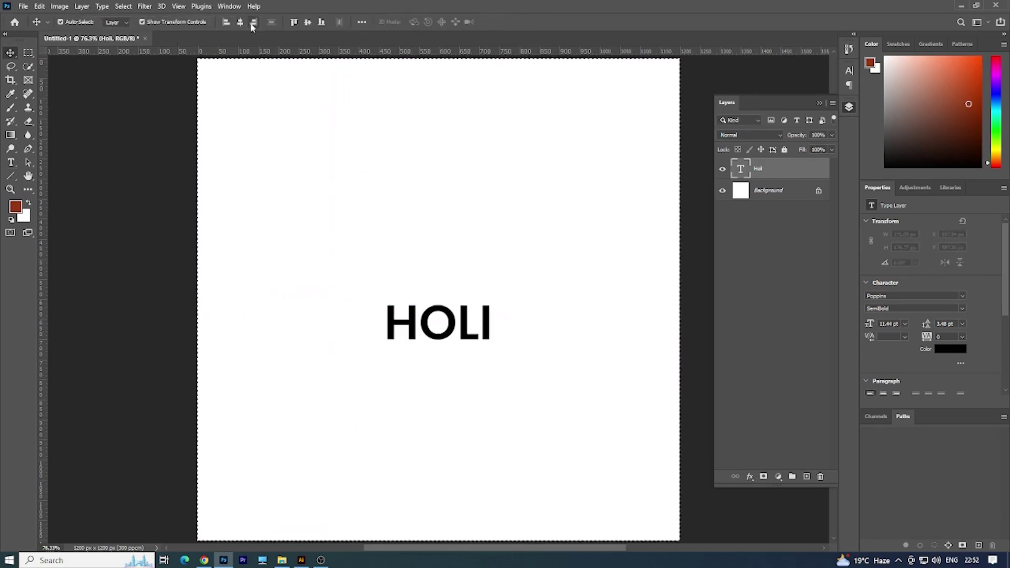
left_click(254, 21)
key("ctrl+d")
key("ctrl+t")
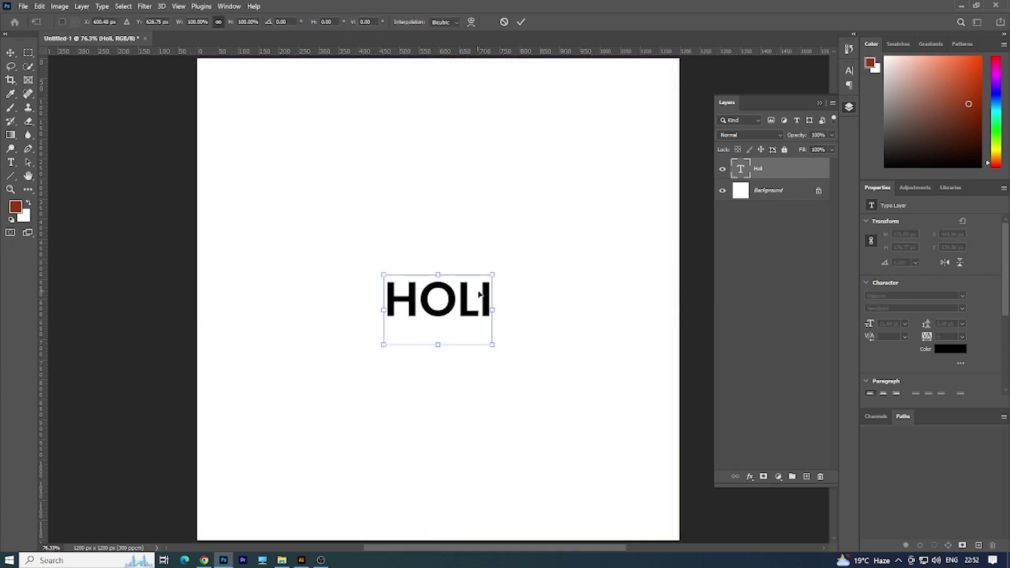
left_click_drag(495, 275, 560, 232)
key("Return")
- Set the HOLI text to the Bold Poppins weight
key("t")
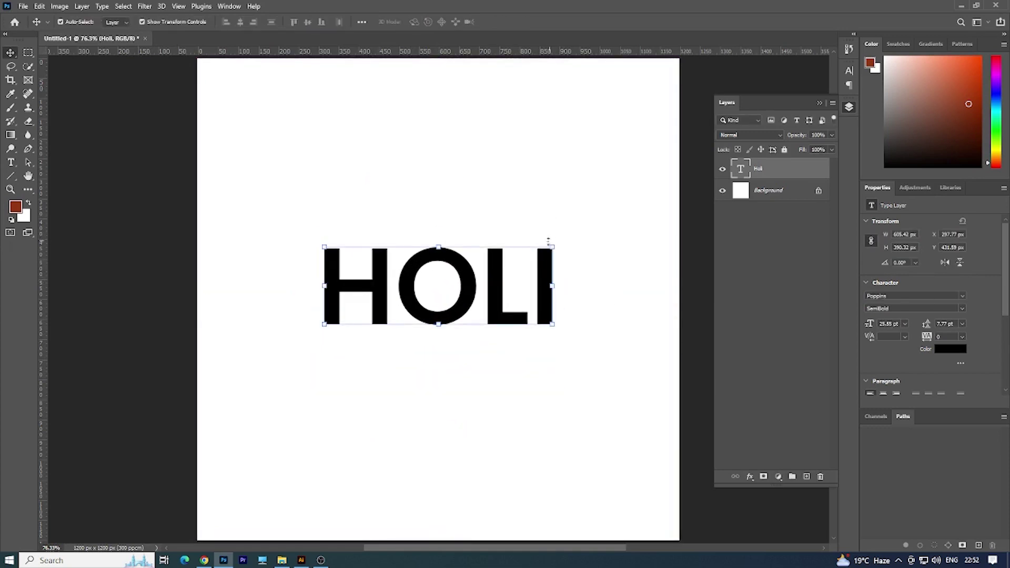
double_click(478, 262)
left_click(213, 21)
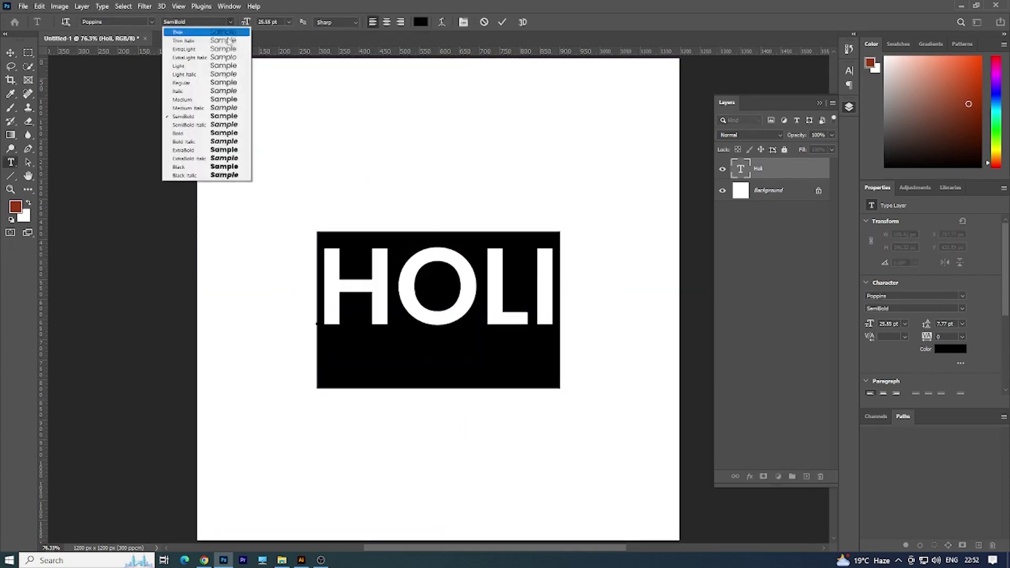
left_click(182, 131)
key("ctrl+Return")
key("v")
key("t")
double_click(484, 309)
left_click(556, 349)
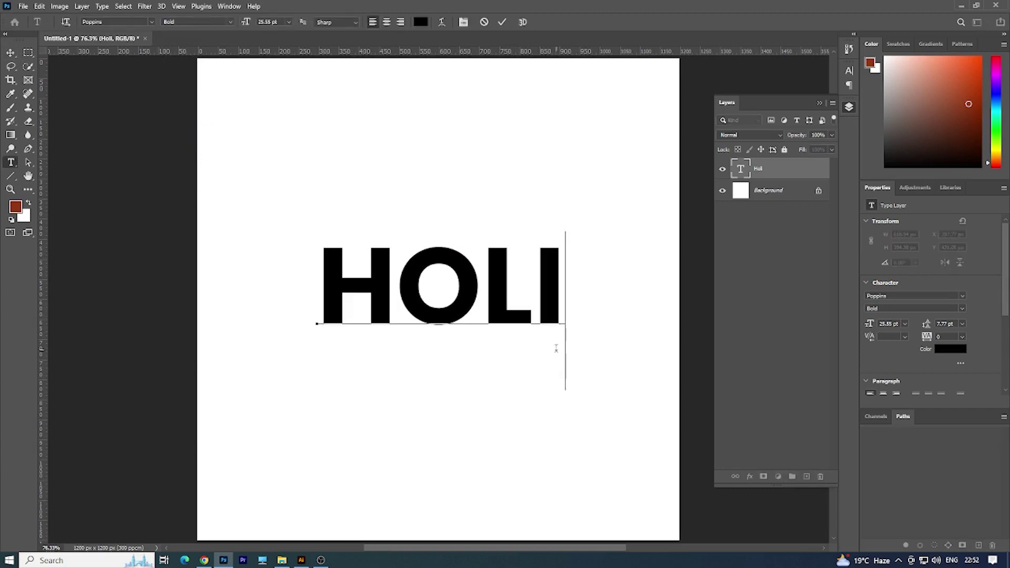
key("ctrl+Return")
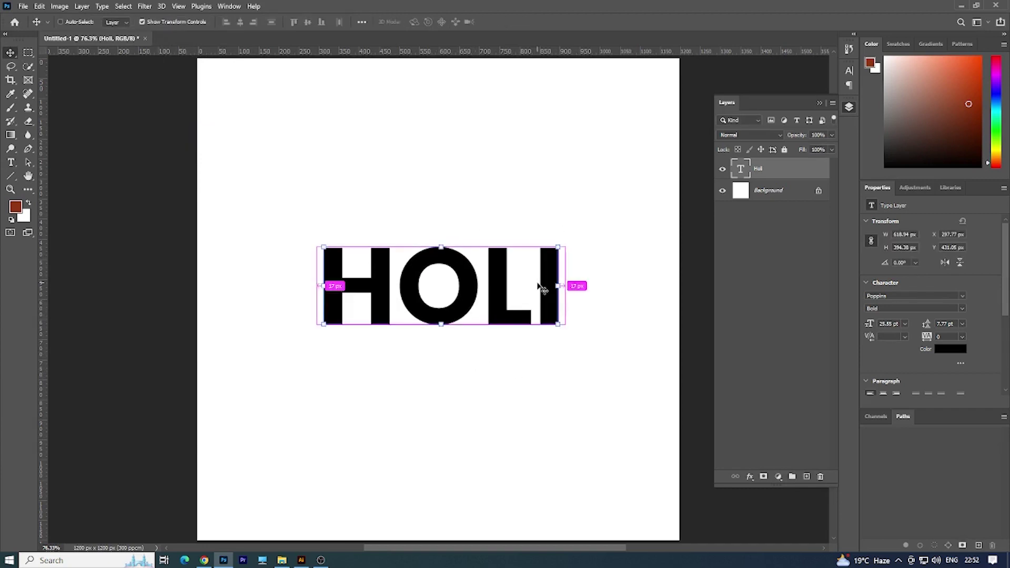
- Enlarge HOLI further and re-centre it horizontally and vertically on the canvas
key("ctrl+t")
mouse_move(569, 227)
left_mouse_down()
mouse_move(609, 204)
mouse_move(599, 211)
left_mouse_up()
key("Return")
key("ctrl+a")
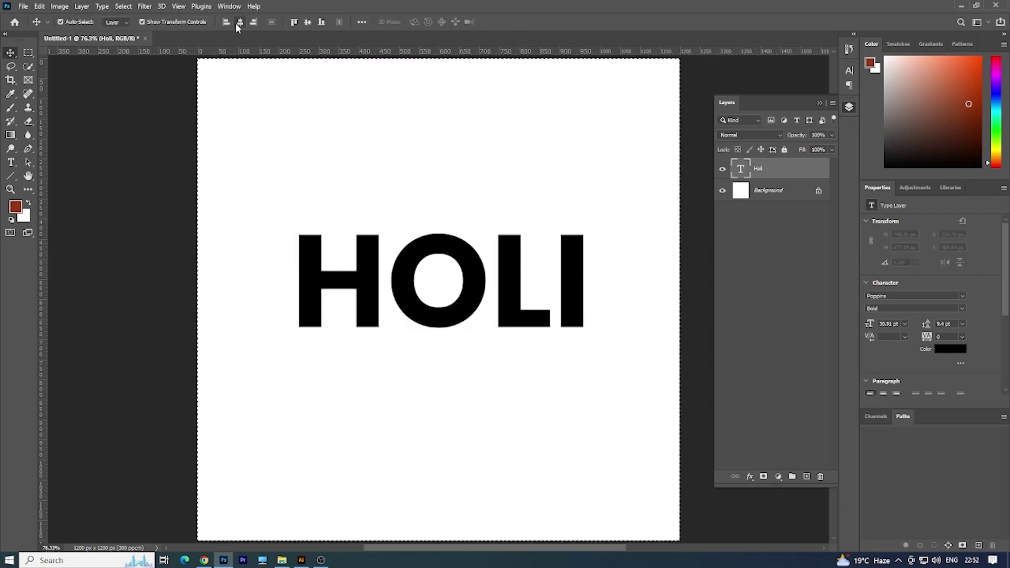
left_click(241, 22)
left_click(308, 22)
key("ctrl+d")
- Duplicate HOLI below itself, retype the copy as FESTIVAL and shrink it to fit
scroll(397, 270, "down", 2)
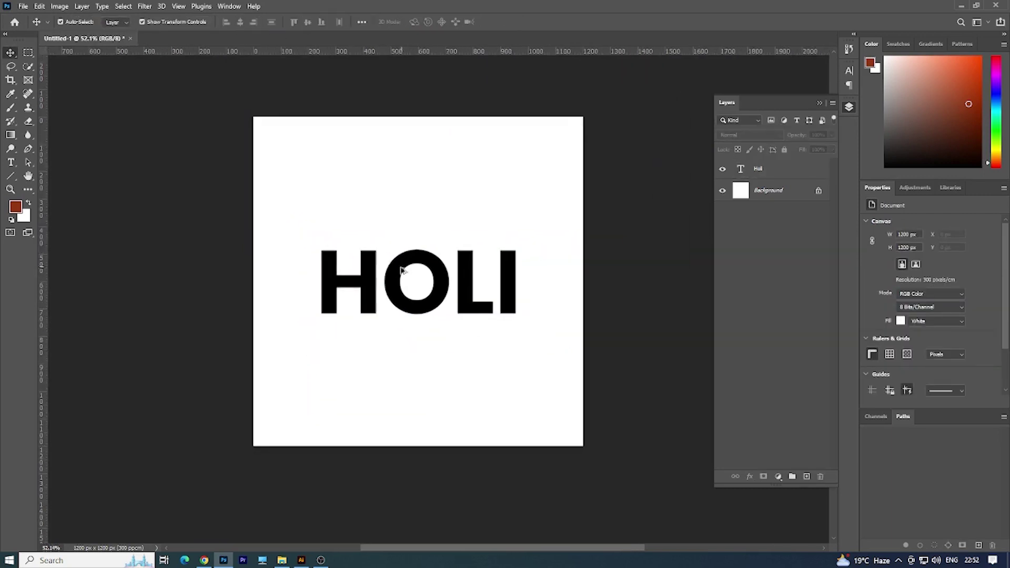
scroll(395, 284, "up", 1)
left_click_drag(393, 299, 396, 322)
double_click(395, 322)
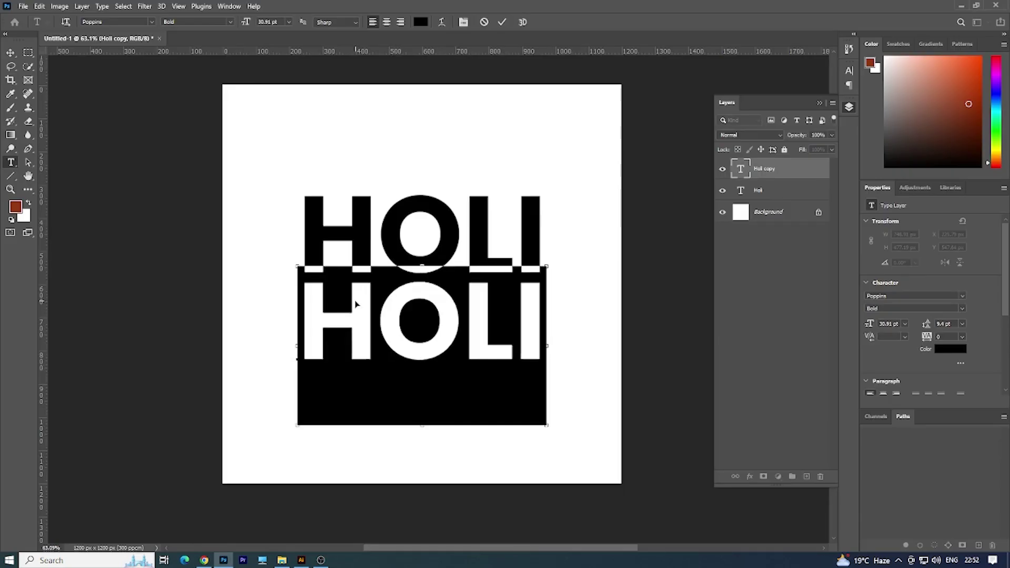
type("FESTIV")
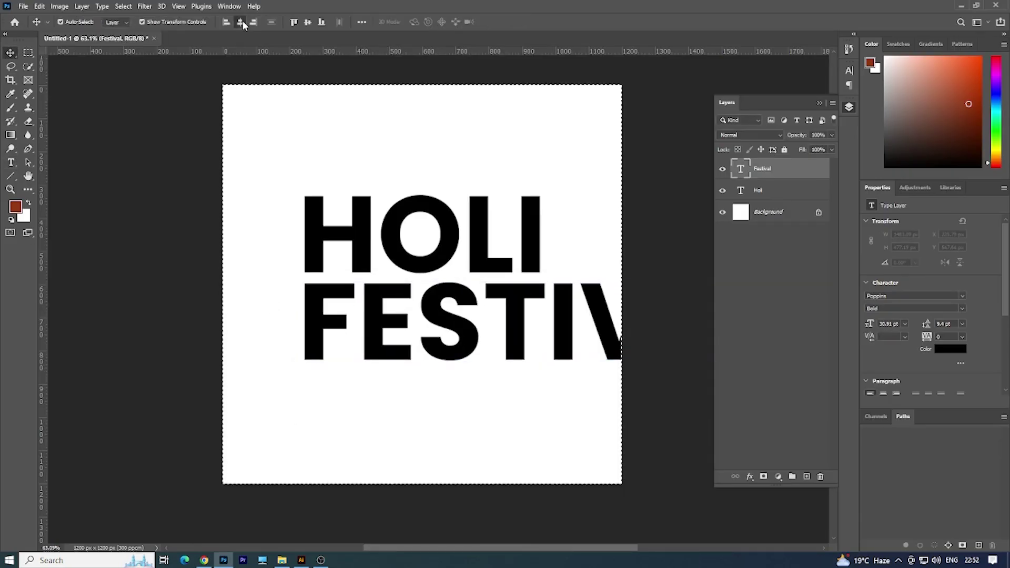
type("al")
key("ctrl+Return")
key("ctrl+t")
left_click_drag(665, 267, 567, 308)
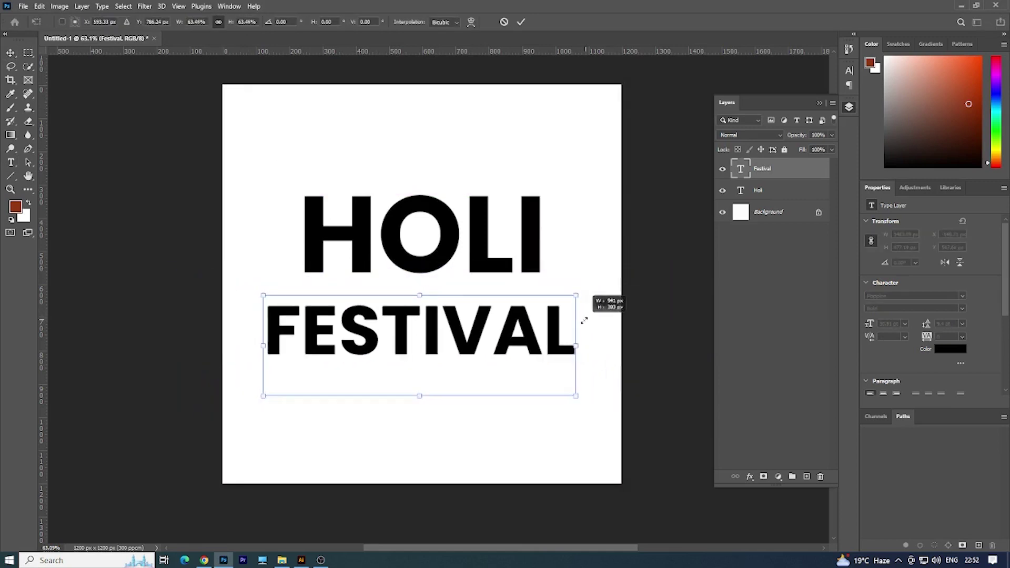
key("Return")
- Change the FESTIVAL text to the Autography script font
double_click(393, 324)
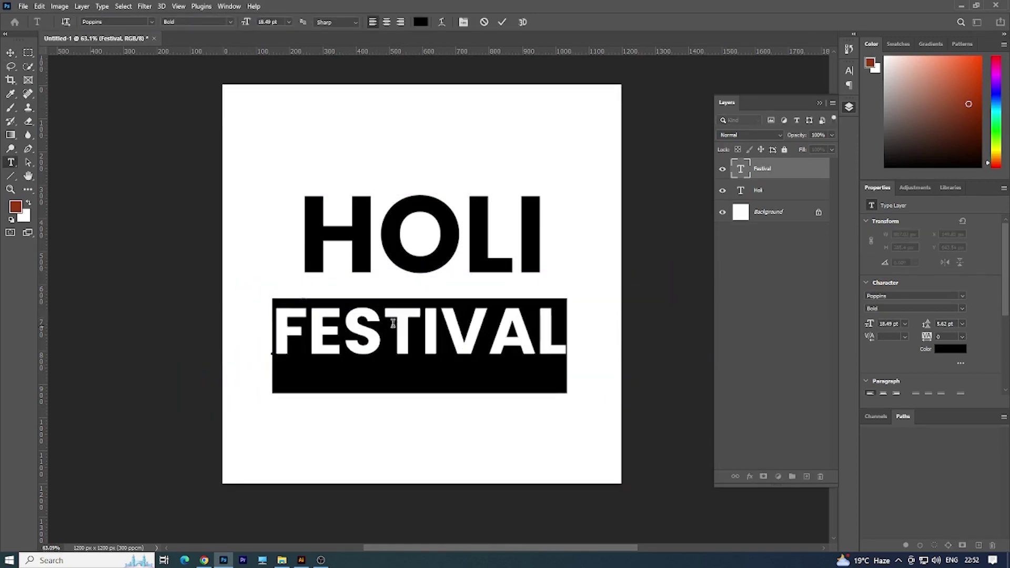
left_click(152, 24)
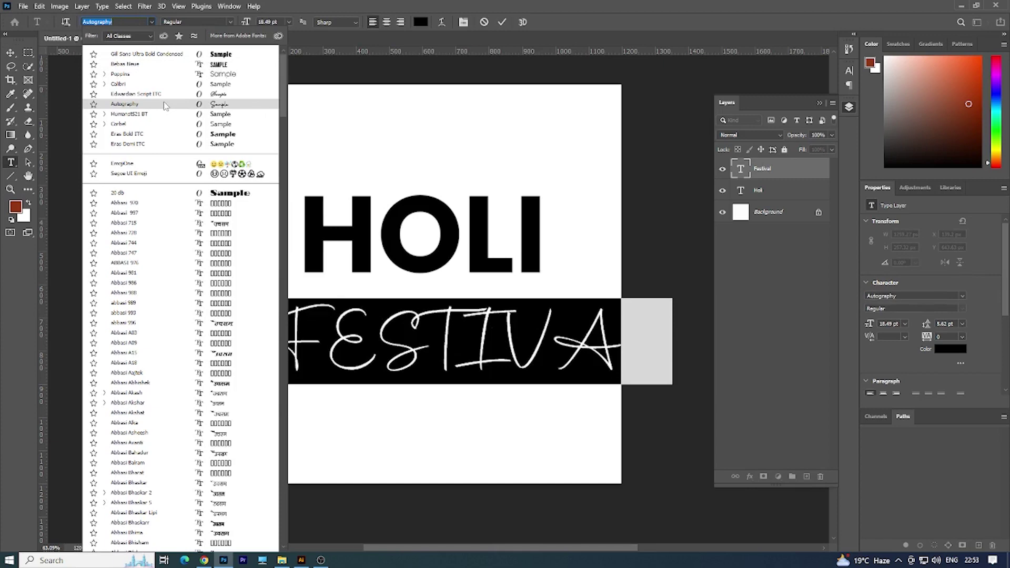
scroll(164, 105, "down", 3)
scroll(164, 103, "up", 2)
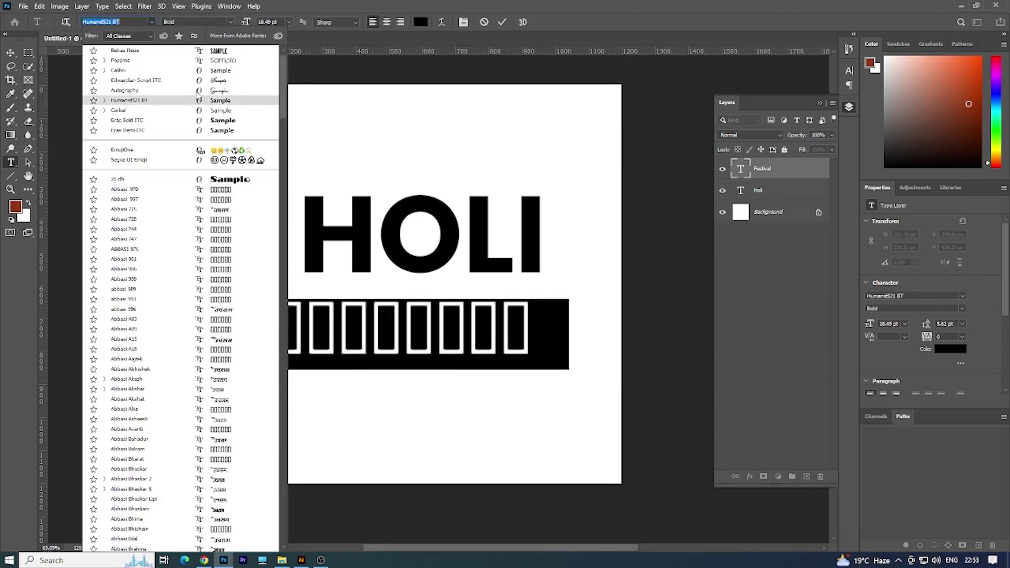
left_click(124, 90)
left_click(11, 53)
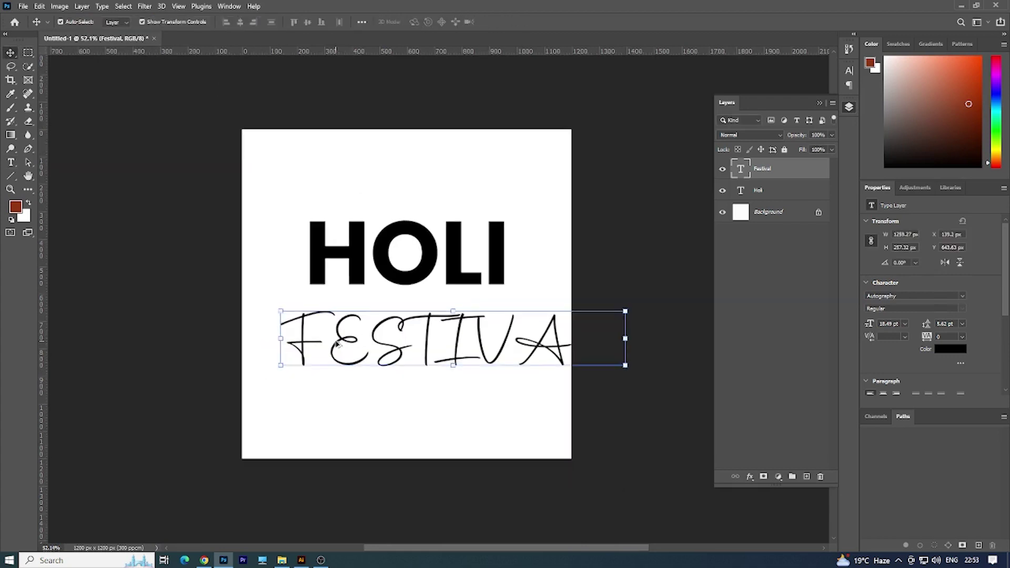
- Turn off All Caps for the letters after F and move Festival up toward HOLI
double_click(338, 343)
left_click_drag(328, 342, 587, 332)
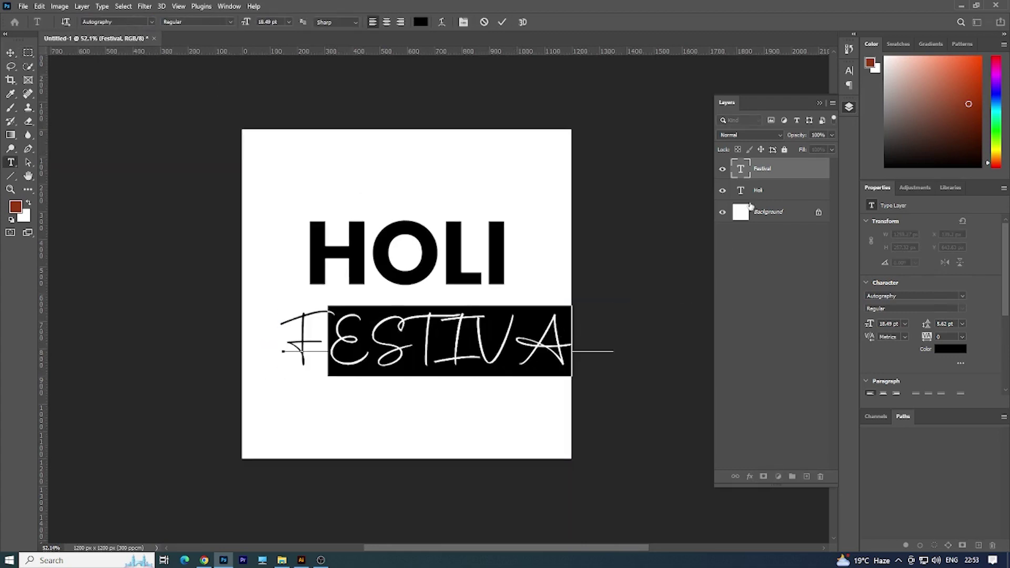
left_click(850, 71)
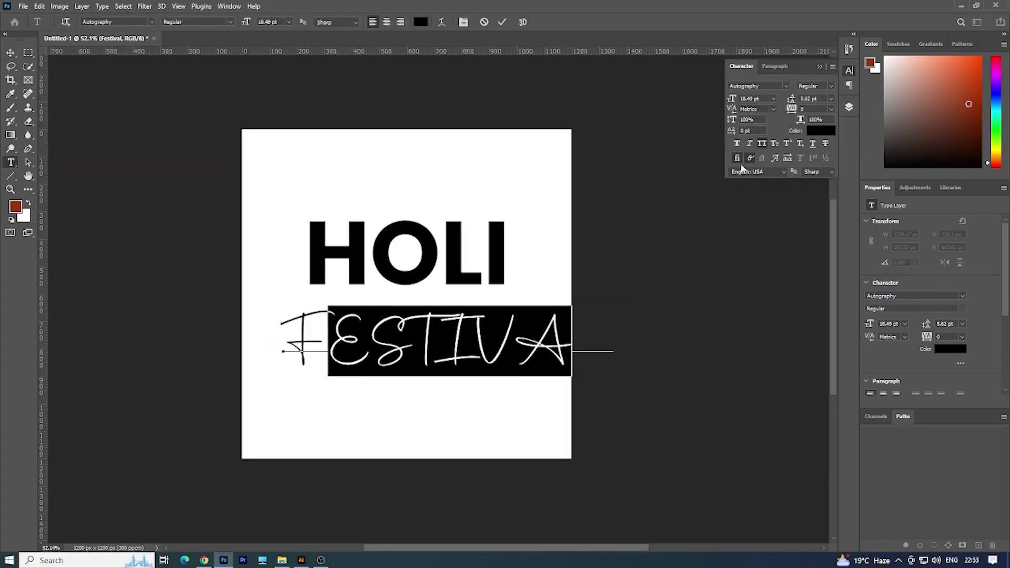
left_click(761, 145)
left_click(13, 55)
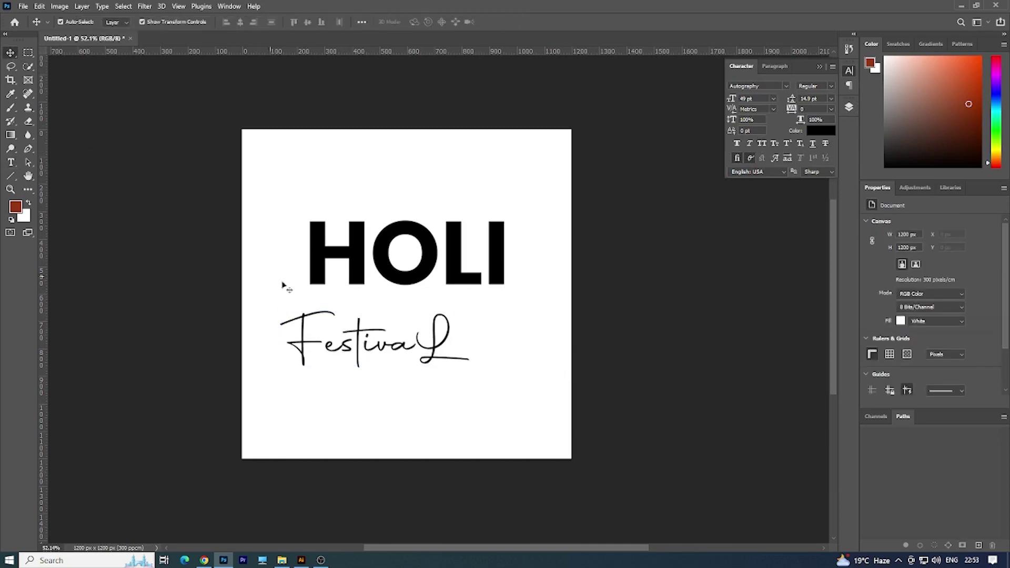
scroll(391, 329, "up", 2)
mouse_move(343, 341)
left_mouse_down()
mouse_move(406, 299)
mouse_move(403, 284)
left_mouse_up()
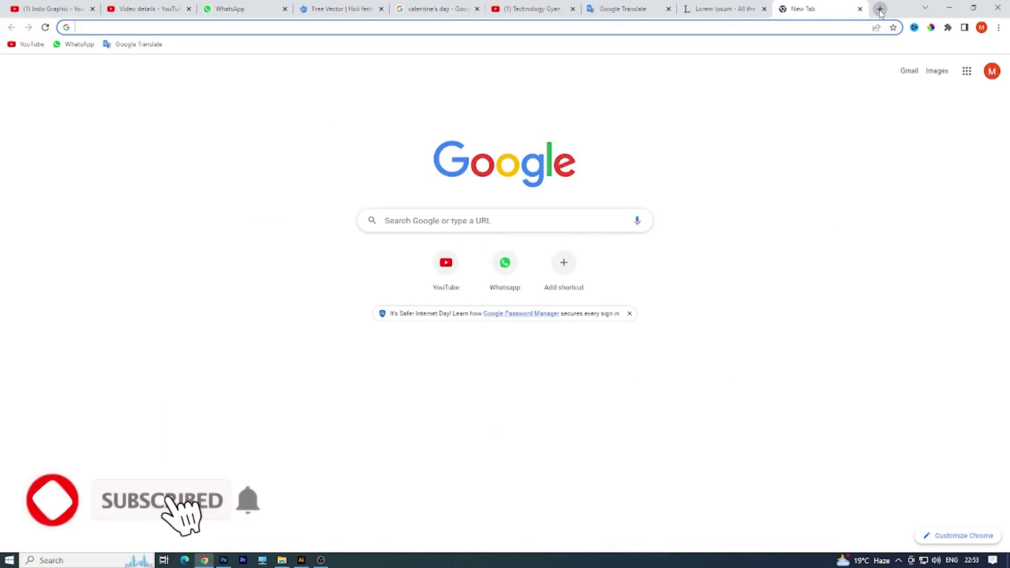
- Search Google Images for 'holi photos' and open the Unsplash crowd photo
type("holii")
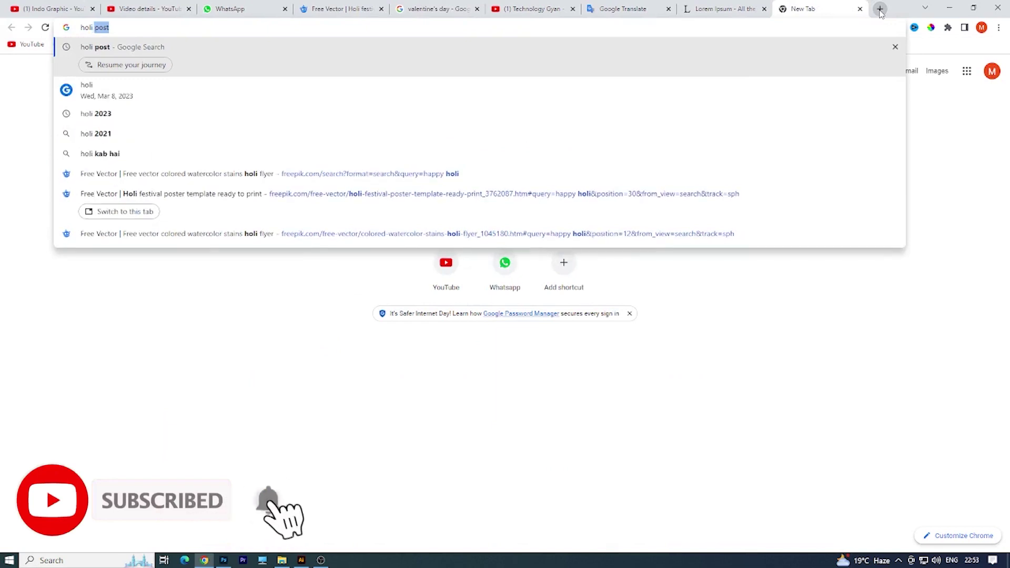
type(" photos")
key("Return")
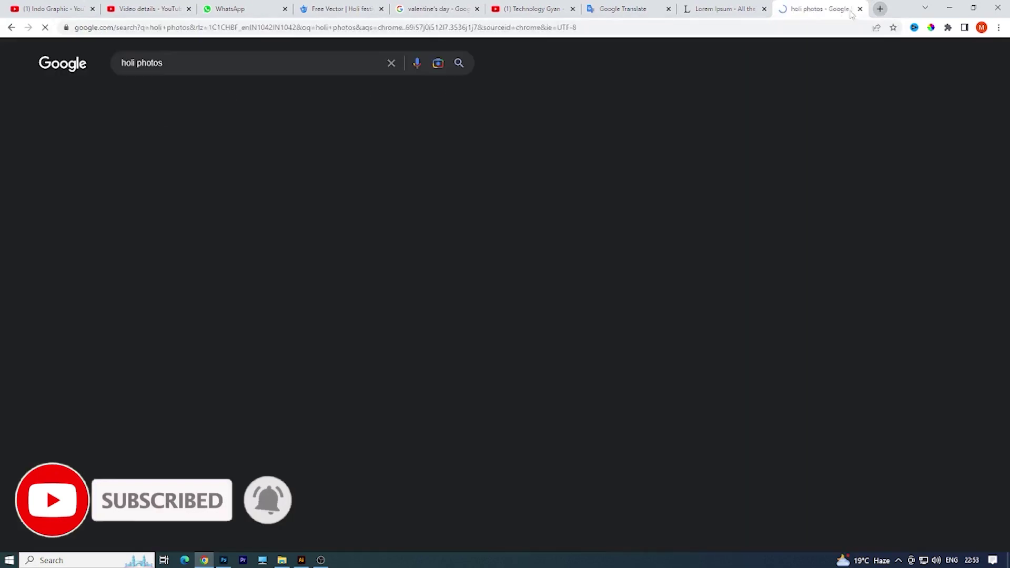
left_click(172, 96)
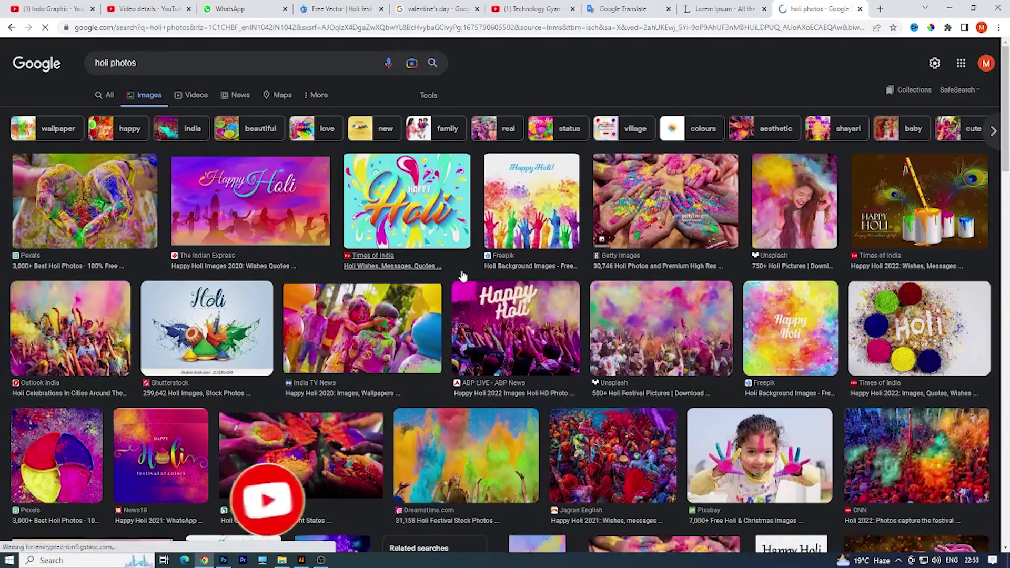
left_click(506, 321)
- Copy the crowd photo, then move Festival back below HOLI in Photoshop
right_click(706, 203)
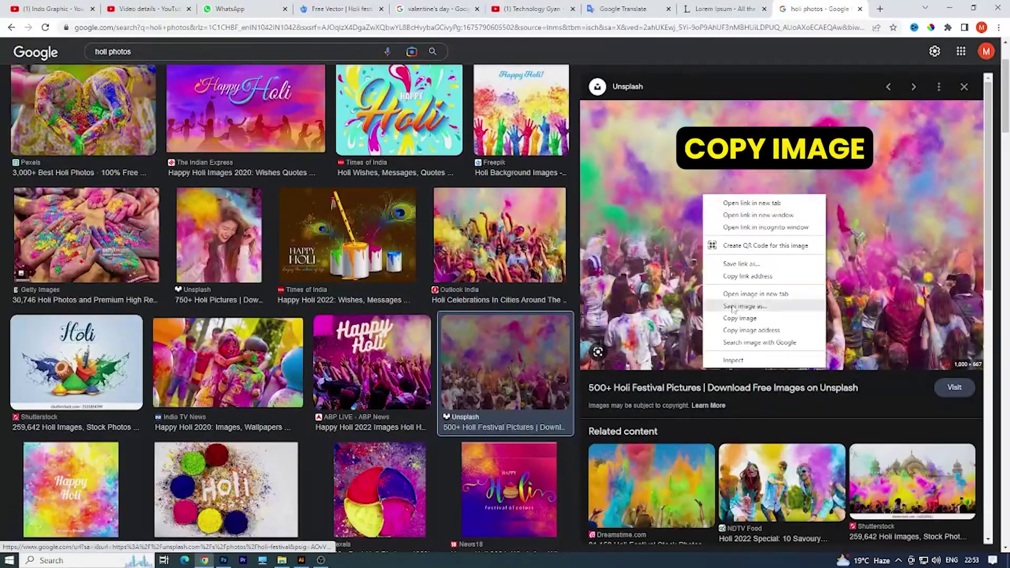
left_click(687, 189)
right_click(686, 189)
left_click(726, 258)
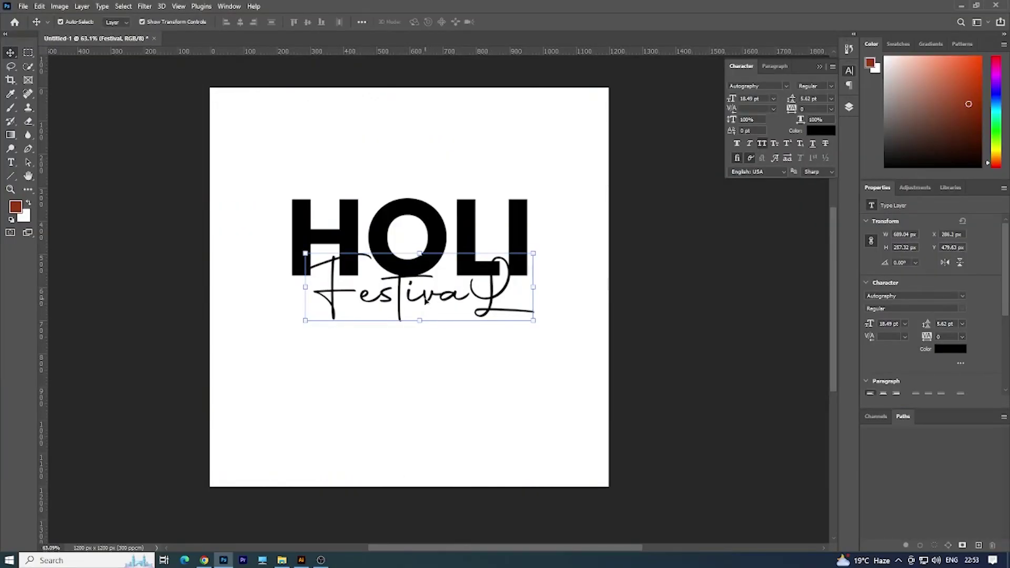
left_click_drag(426, 302, 425, 368)
- Paste the crowd photo above the HOLI layer, move it up and scale it to about 742 × 495 px
left_click(401, 264)
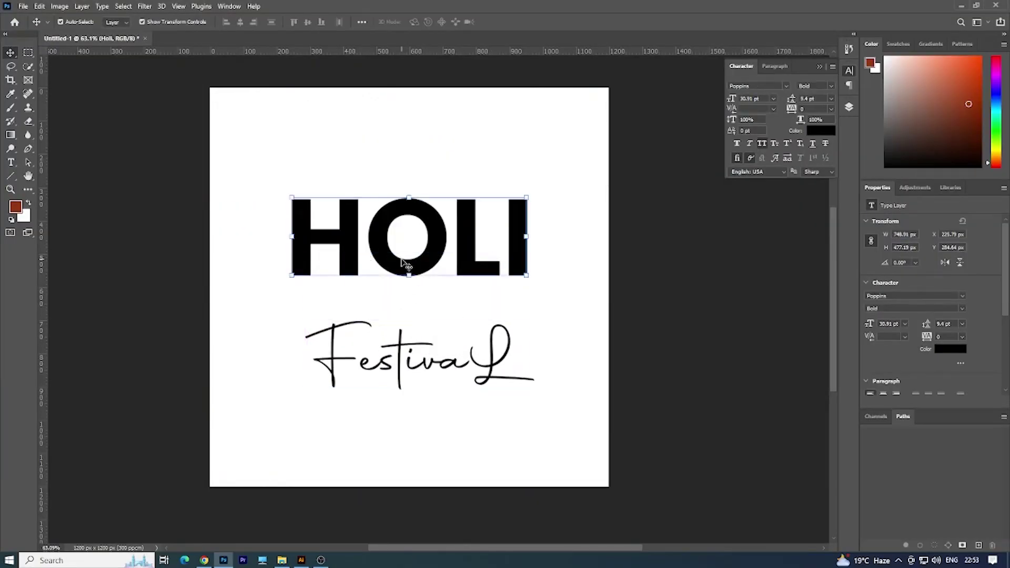
key("ctrl+v")
left_click_drag(436, 259, 437, 209)
key("ctrl+t")
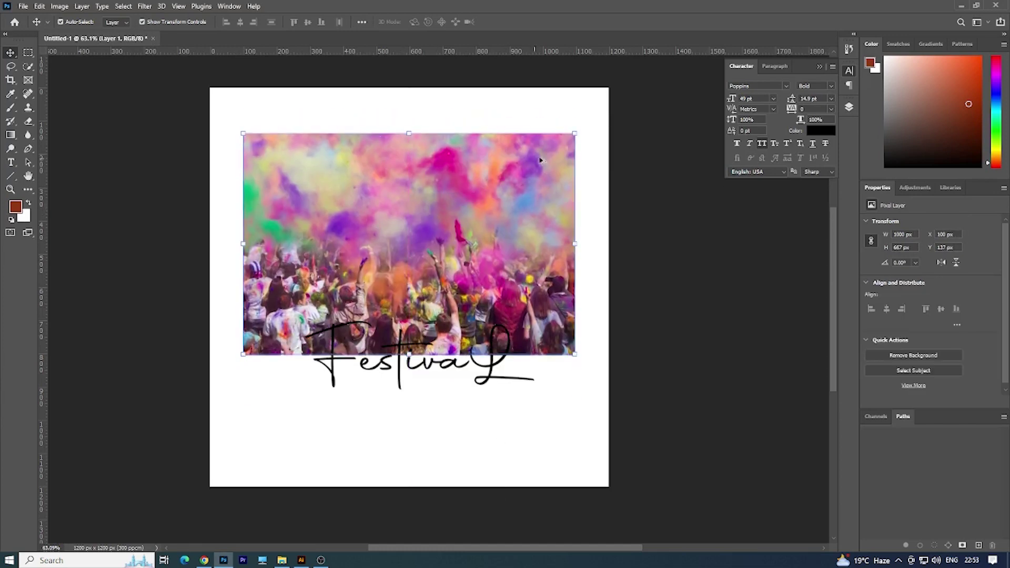
left_click_drag(575, 130, 551, 191)
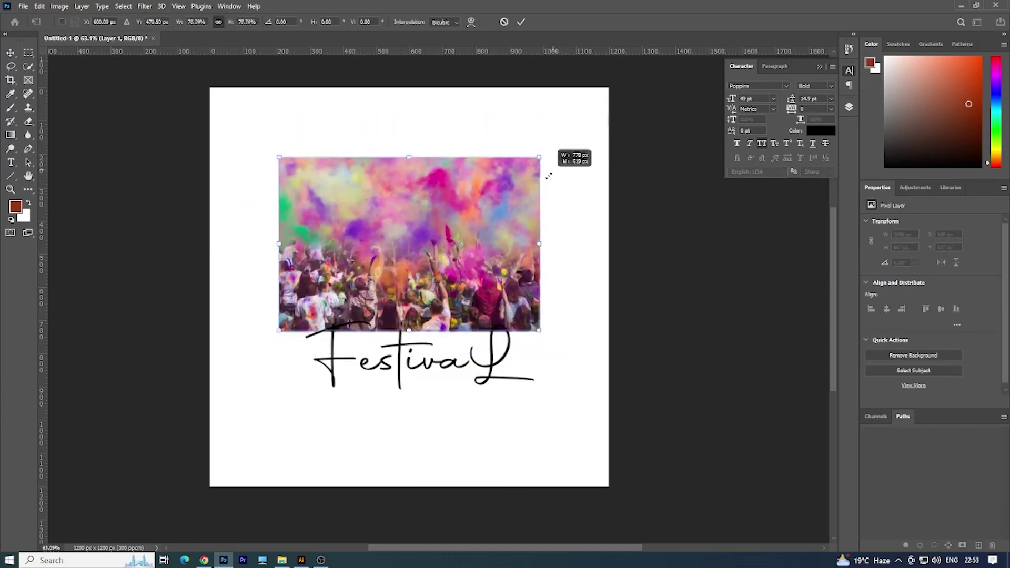
key("Return")
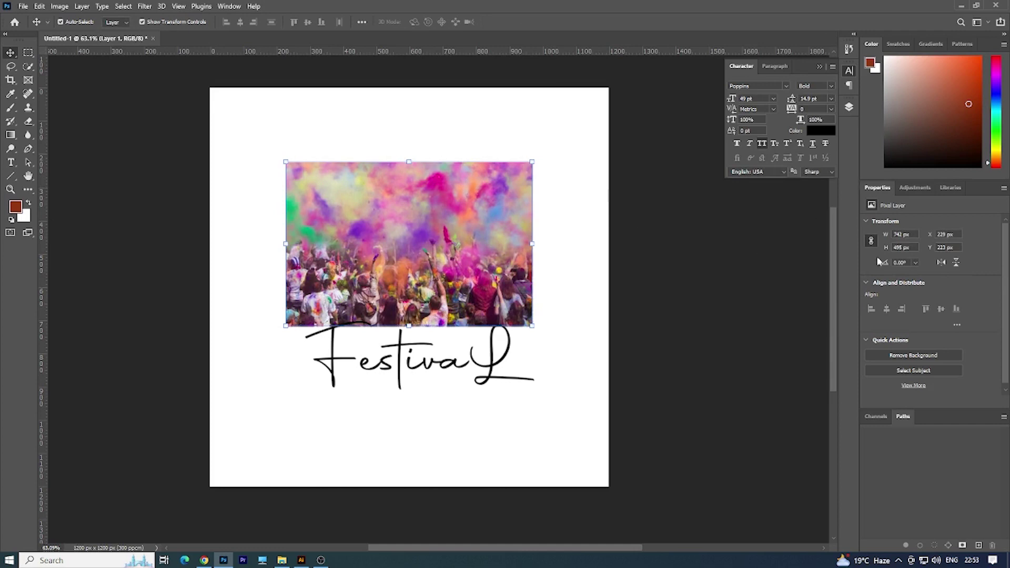
left_click(849, 107)
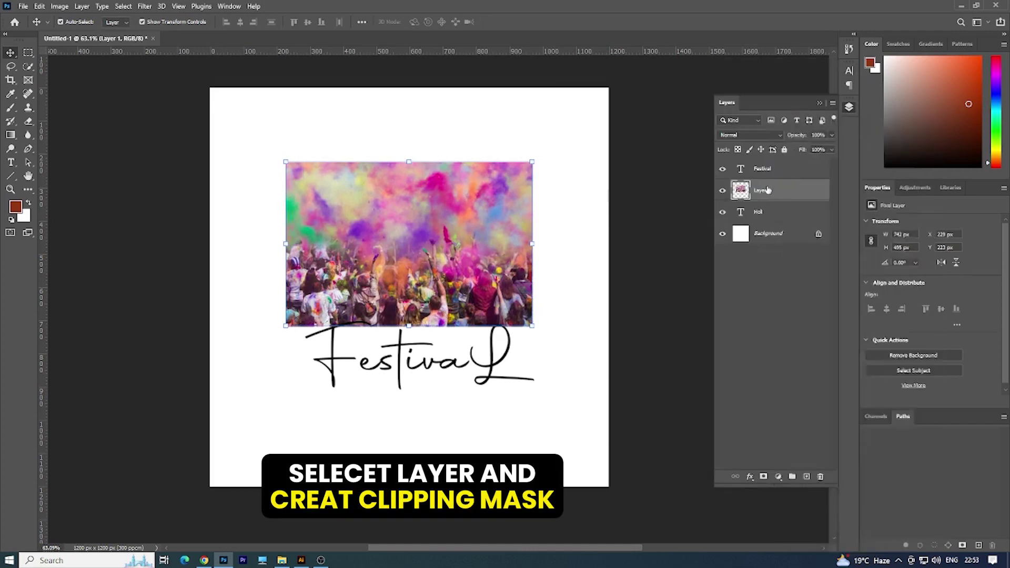
- Clip the crowd photo layer to the HOLI text and nudge it down inside the letters
right_click(768, 191)
left_click(797, 309)
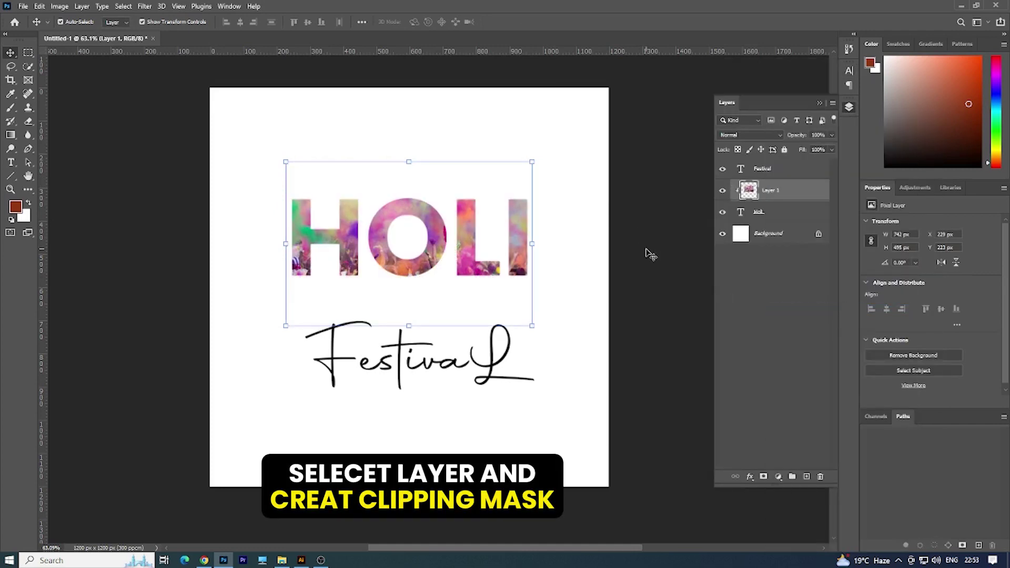
left_click_drag(437, 220, 437, 243)
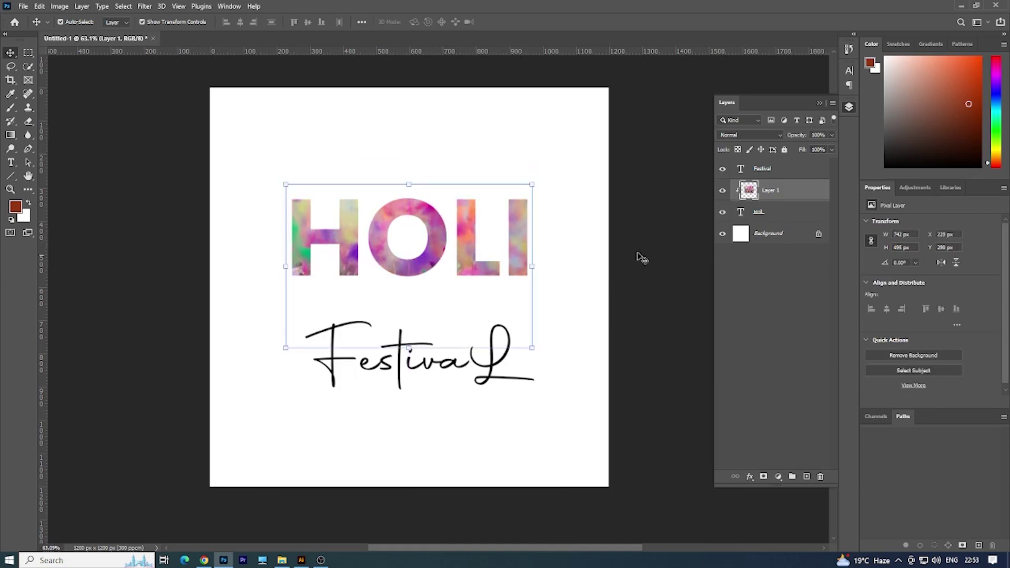
left_click(758, 135)
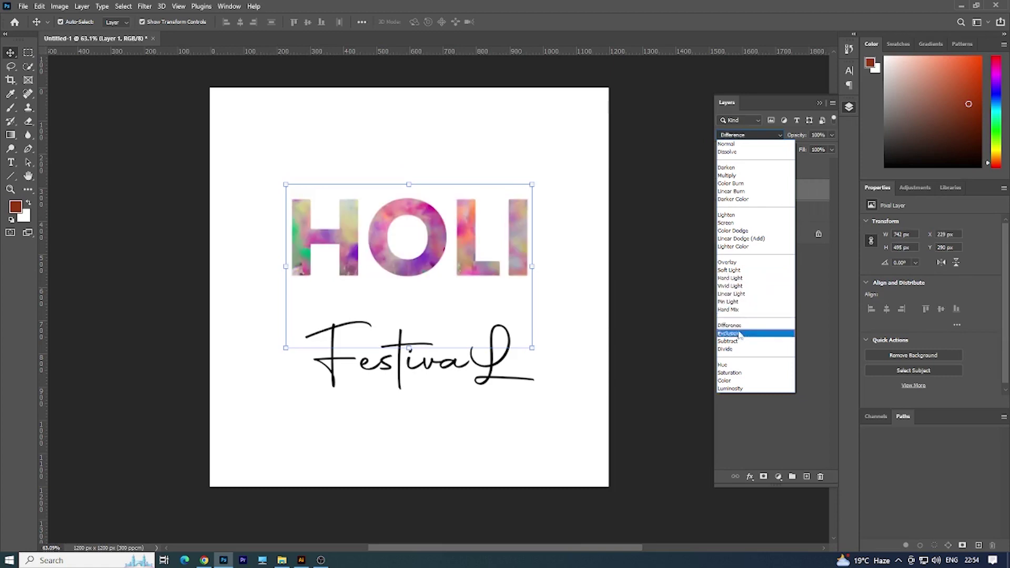
left_click(675, 289)
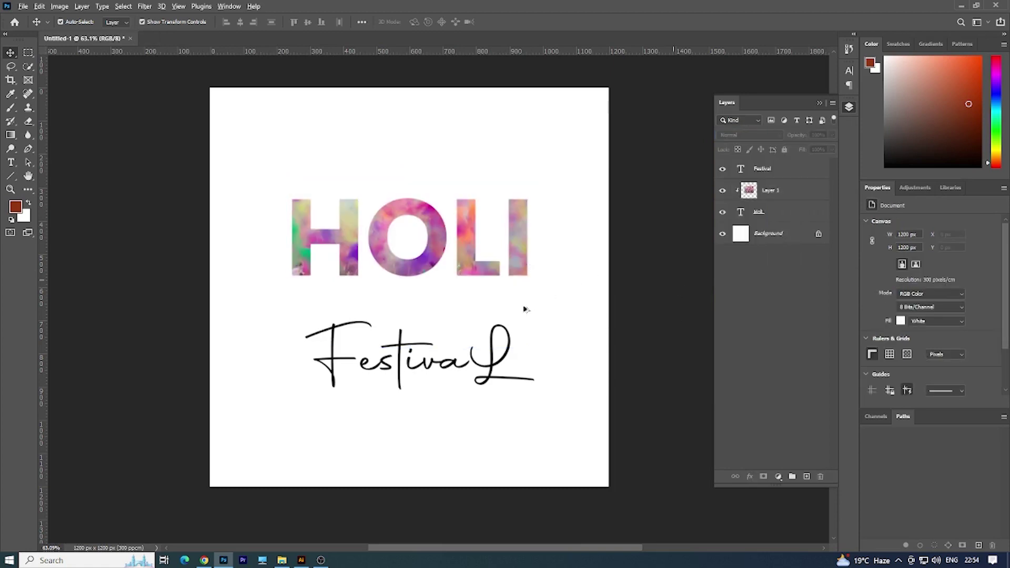
- Drag Festival up over HOLI's bottom edge and shrink it to about 612 × 229 px
left_click_drag(398, 356, 388, 293)
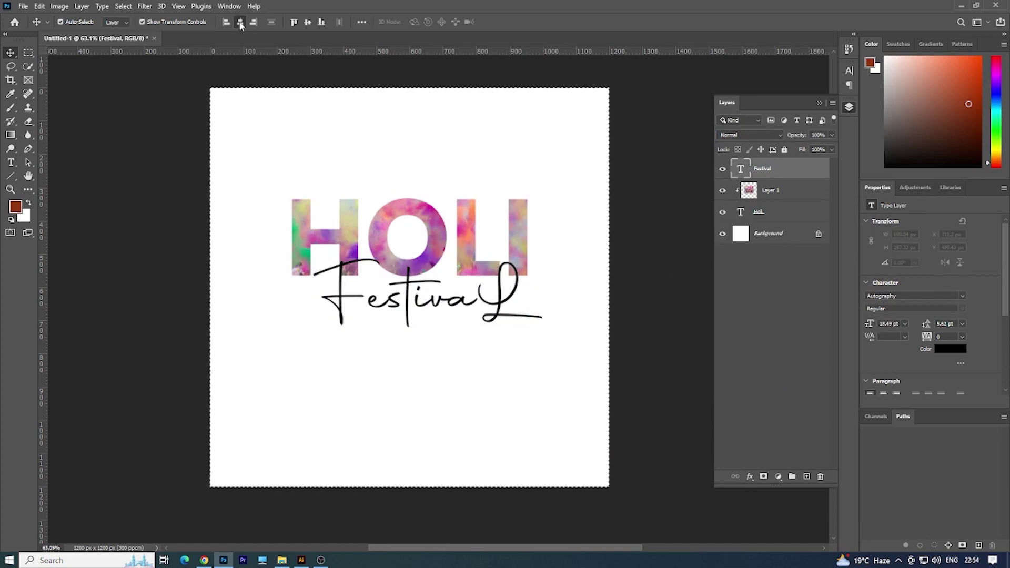
key("ctrl+t")
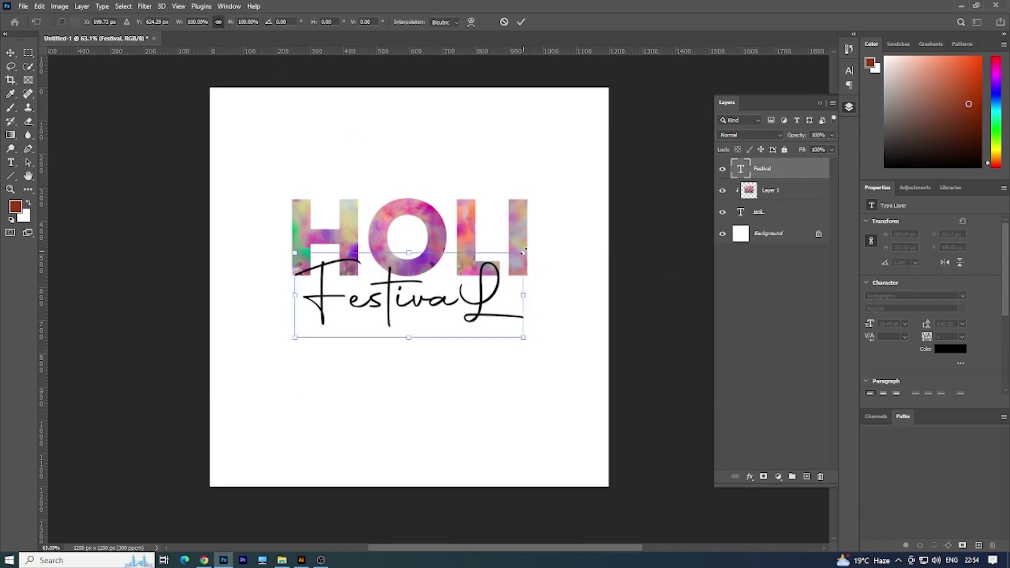
left_click_drag(523, 252, 510, 259)
key("Return")
key("Return")
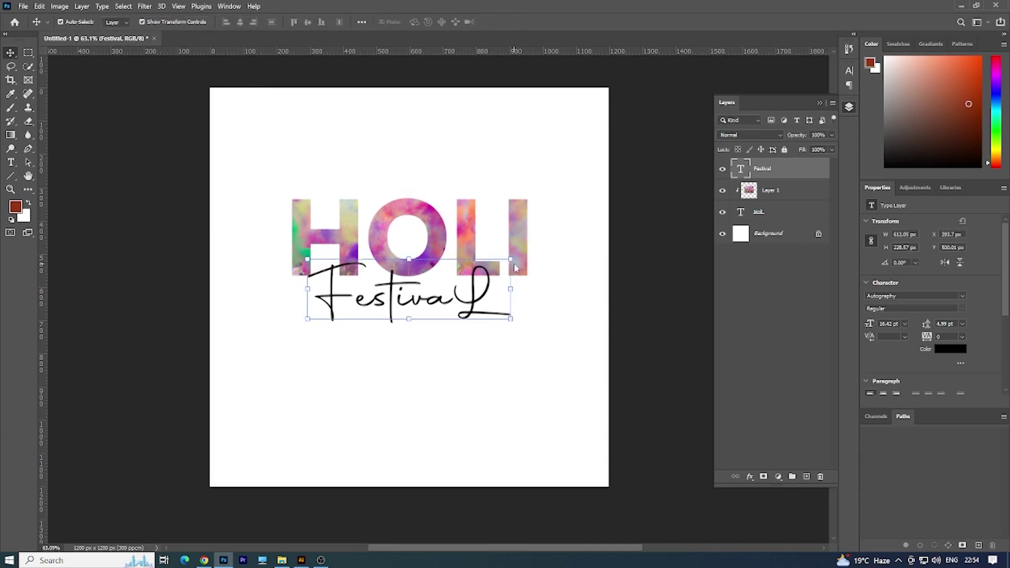
- Give Festival a drop shadow with 38% opacity, 22 px distance and 24 px size
right_click(827, 176)
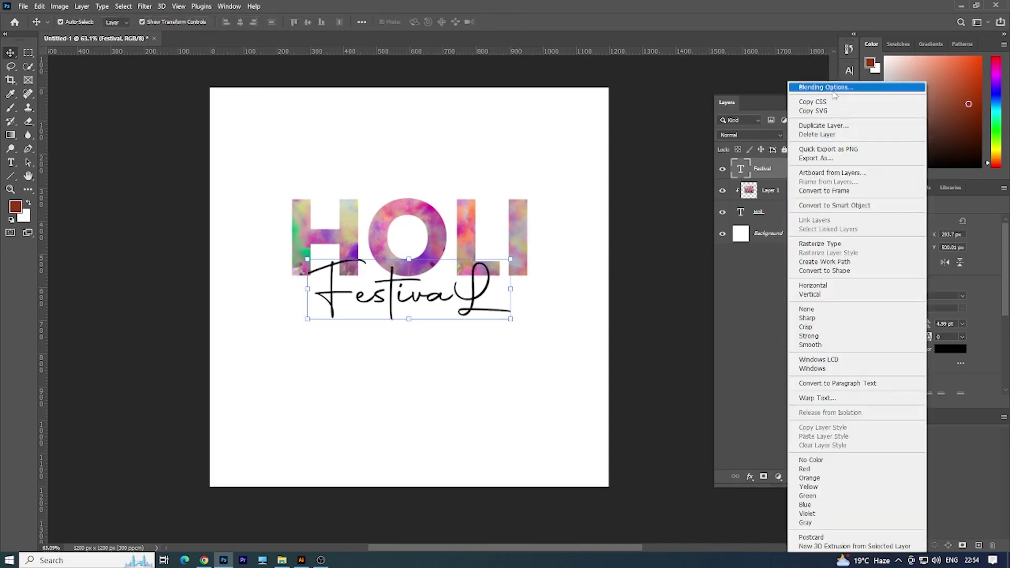
left_click(834, 90)
left_click(625, 379)
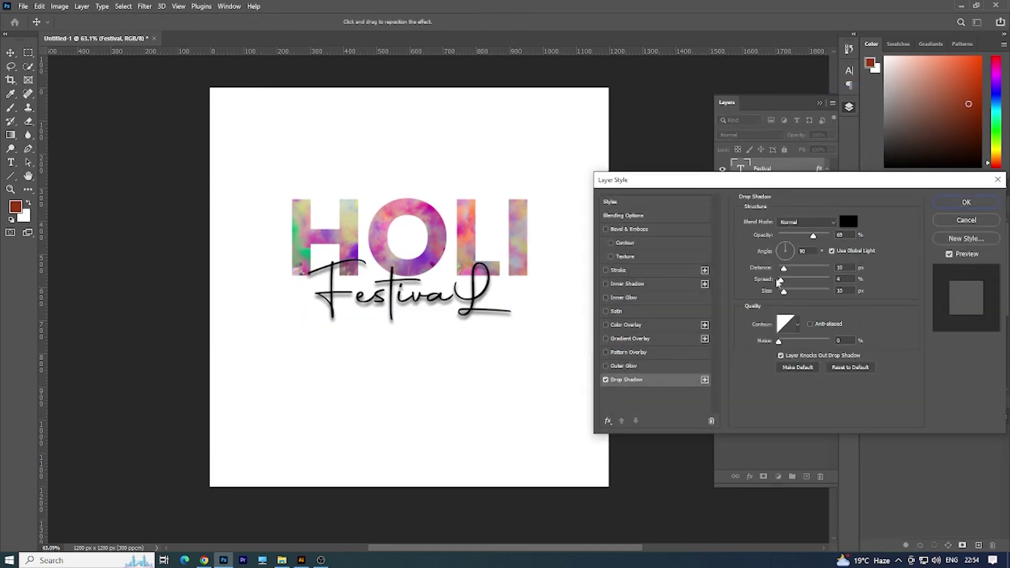
left_click_drag(783, 291, 787, 291)
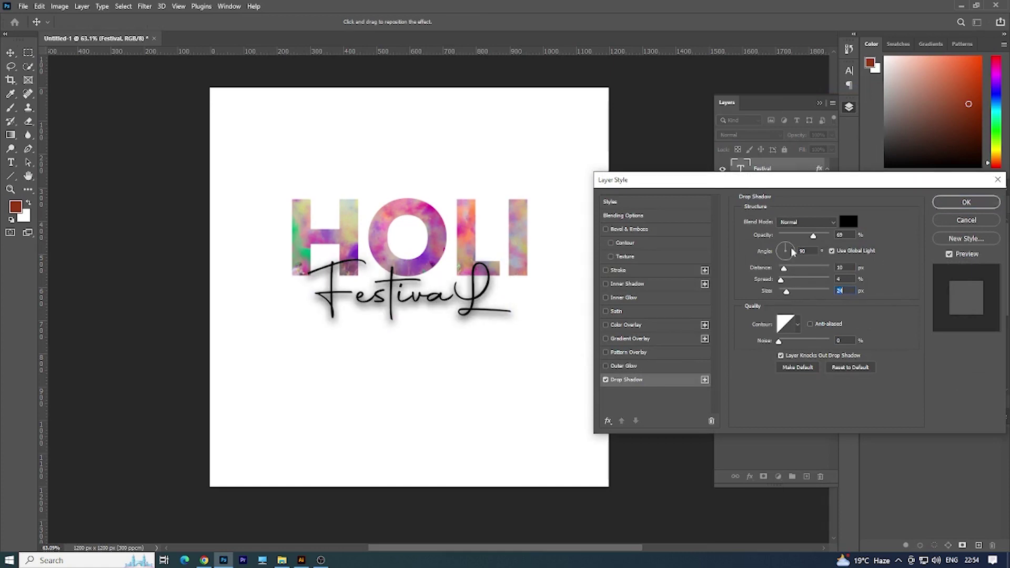
left_click_drag(785, 269, 791, 268)
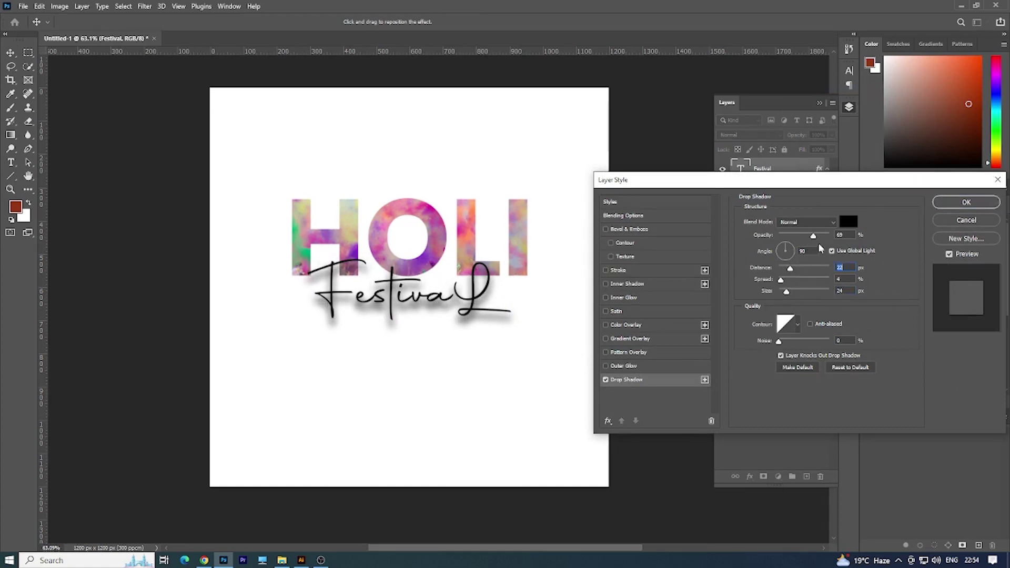
left_click_drag(814, 235, 798, 236)
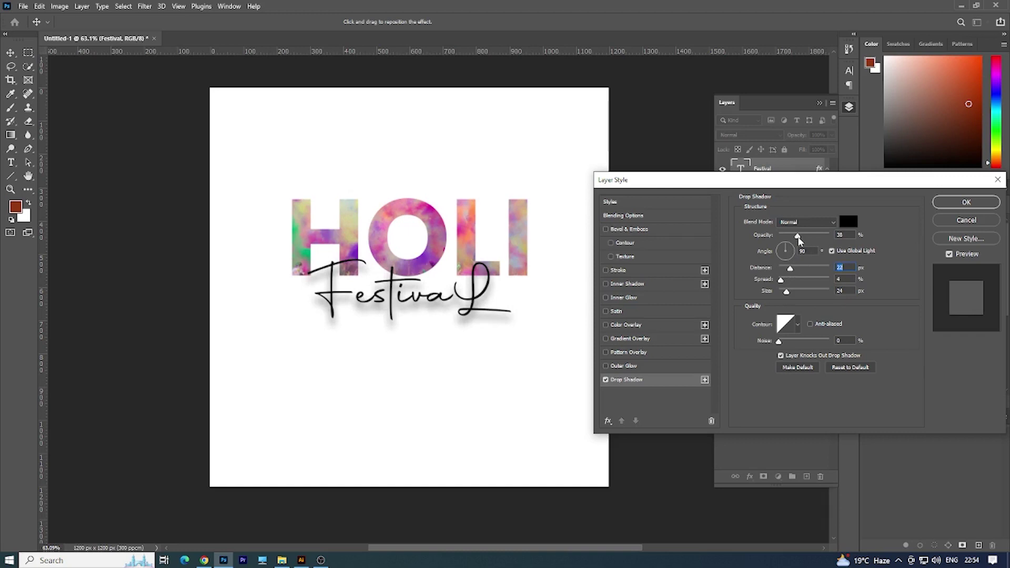
left_click(967, 203)
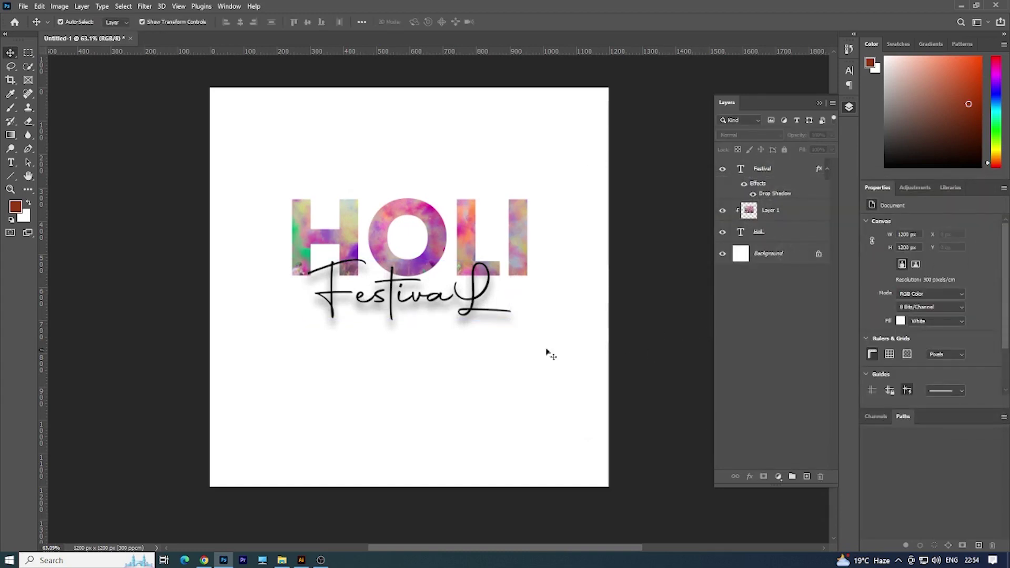
- Select the Lorem Ipsum paragraph in Google Translate and return to the Photoshop poster
scroll(547, 353, "down", 2)
scroll(444, 329, "up", 1)
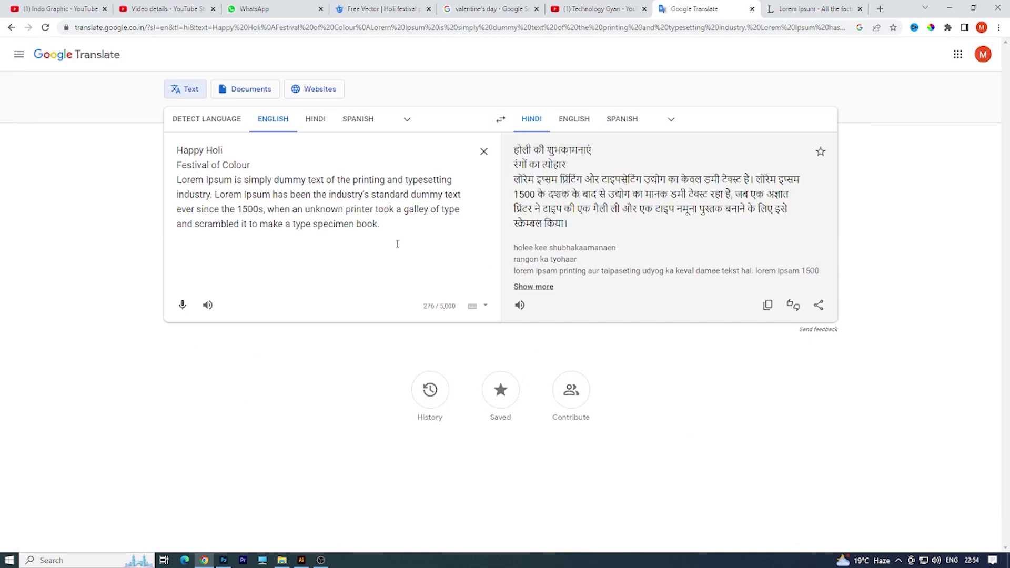
left_click_drag(395, 241, 161, 187)
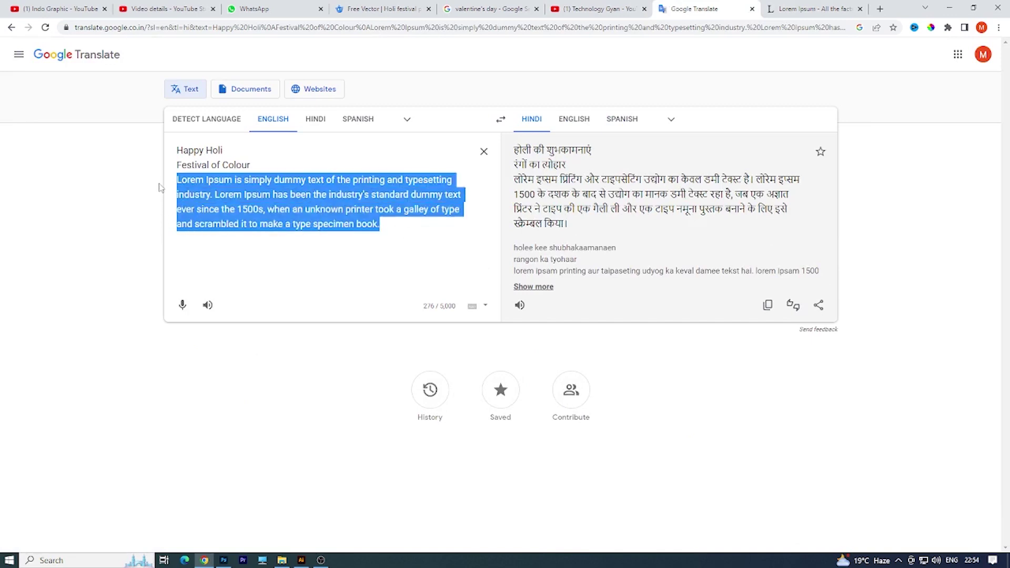
key("alt+Tab")
left_click_drag(408, 310, 408, 312)
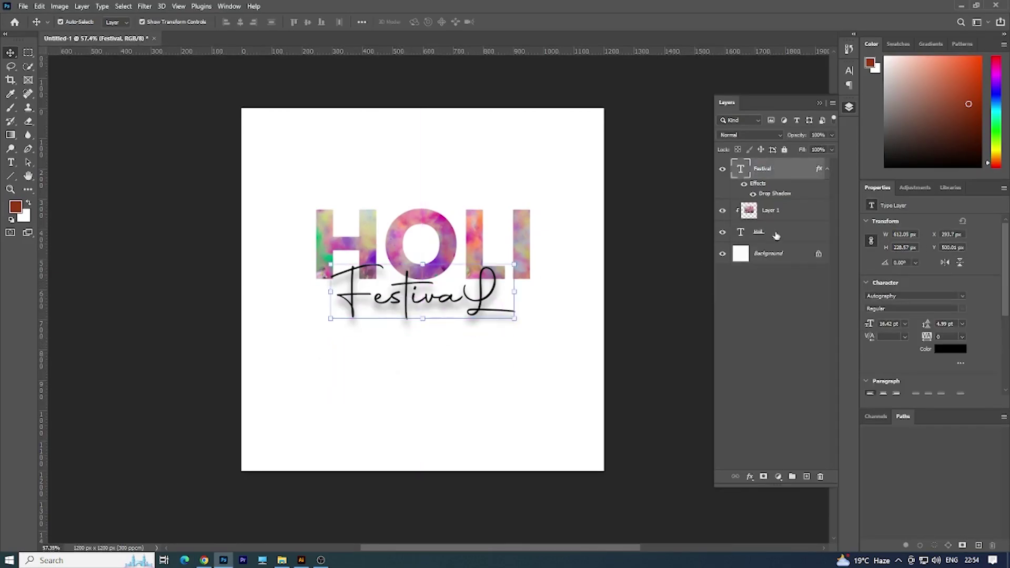
- Paste the Lorem Ipsum paragraph below Festival as 7 pt Poppins Light text
left_click(174, 267)
left_click(11, 163)
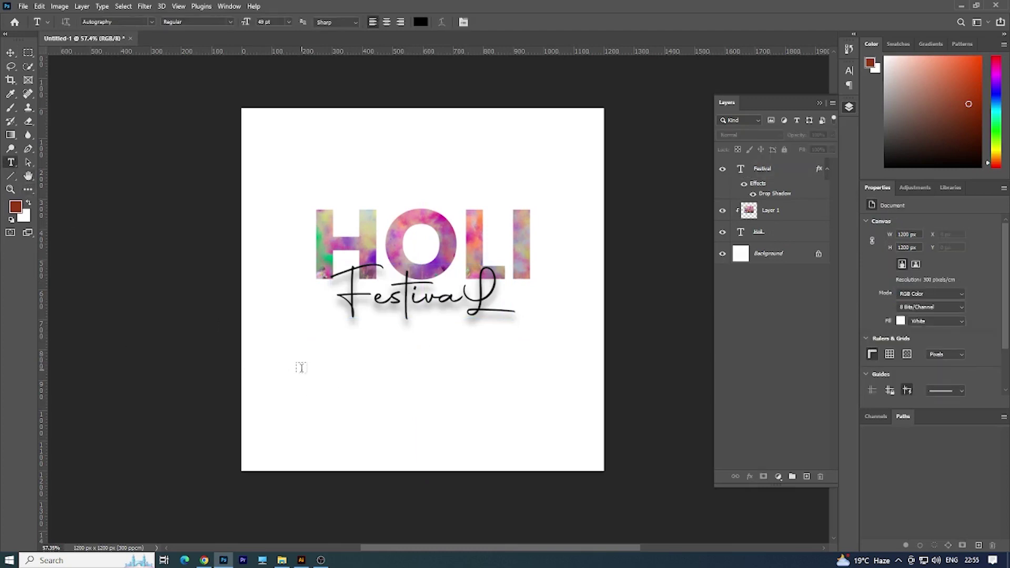
left_click(302, 369)
left_click_drag(247, 25, 228, 39)
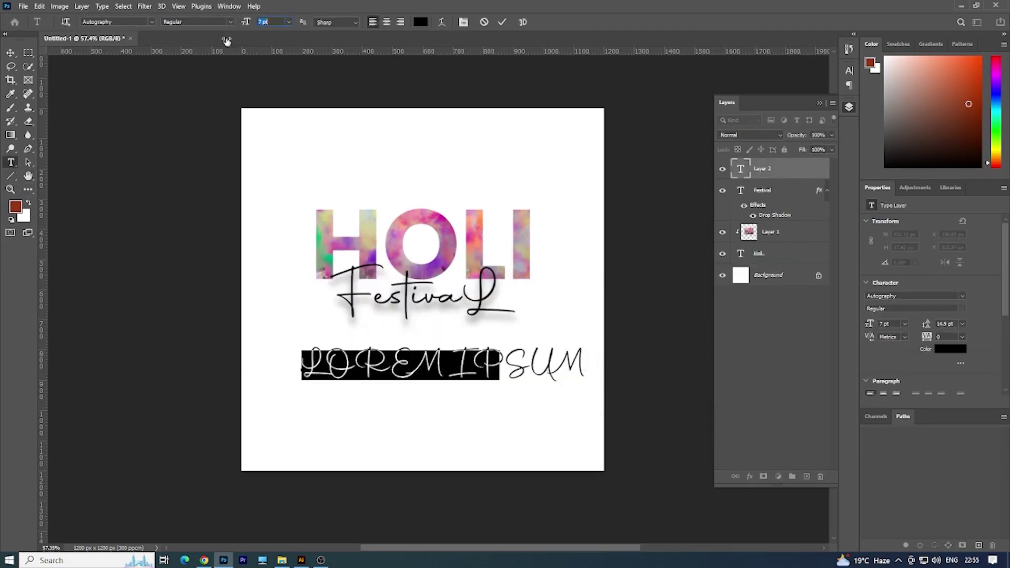
key("ctrl+v")
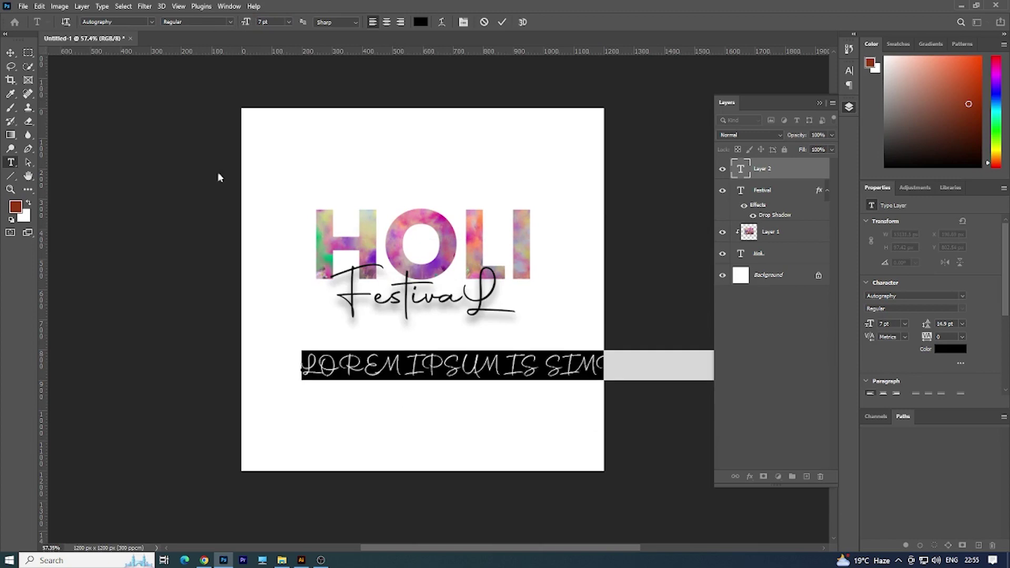
type("Poppins")
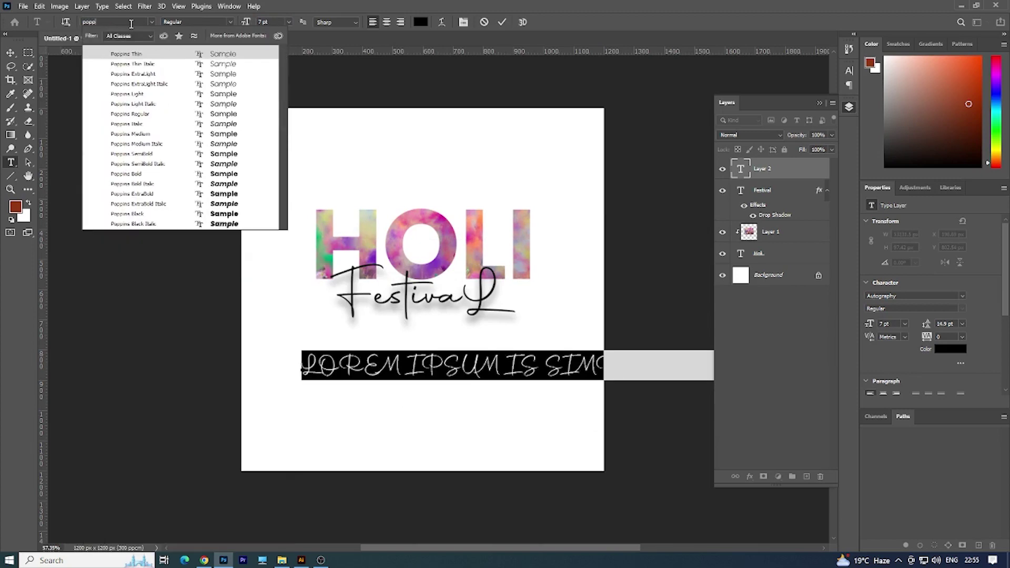
left_click(222, 95)
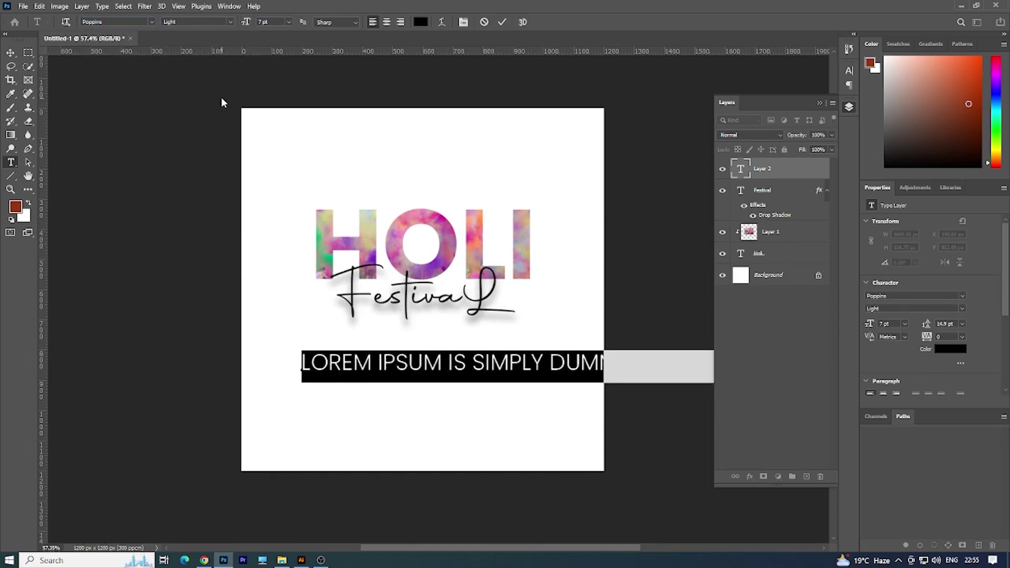
left_click(502, 22)
- Break the paragraph into lines before DUMMY, before PRINTING and after TYPESETTING
left_click(430, 358)
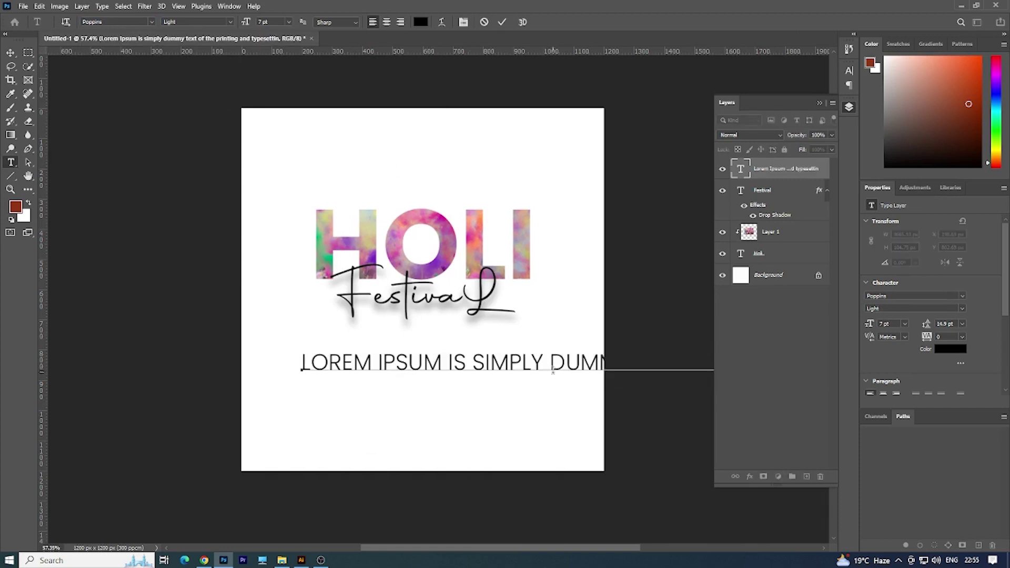
key("Return")
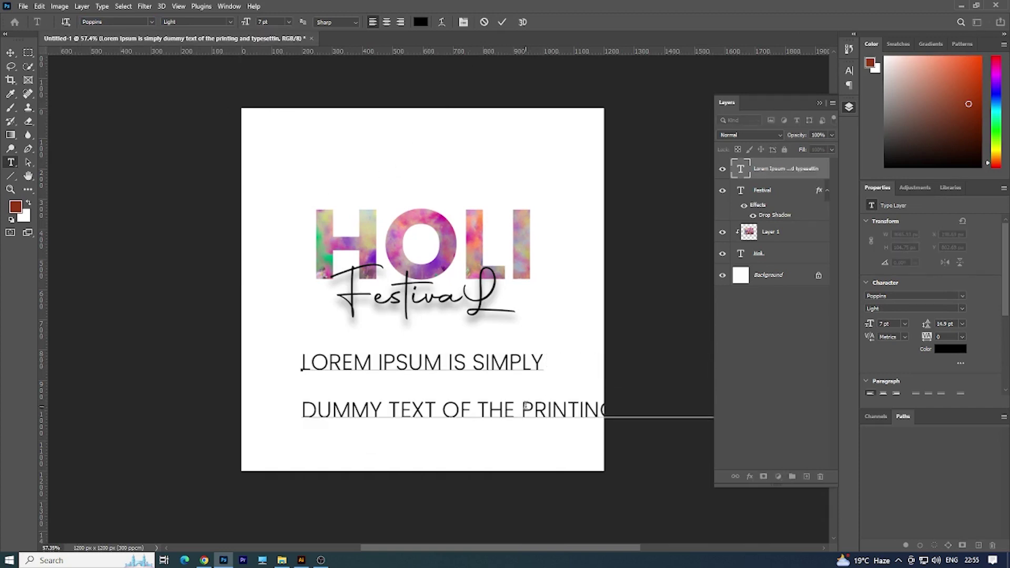
left_click(524, 409)
key("Return")
left_click(599, 457)
key("Return")
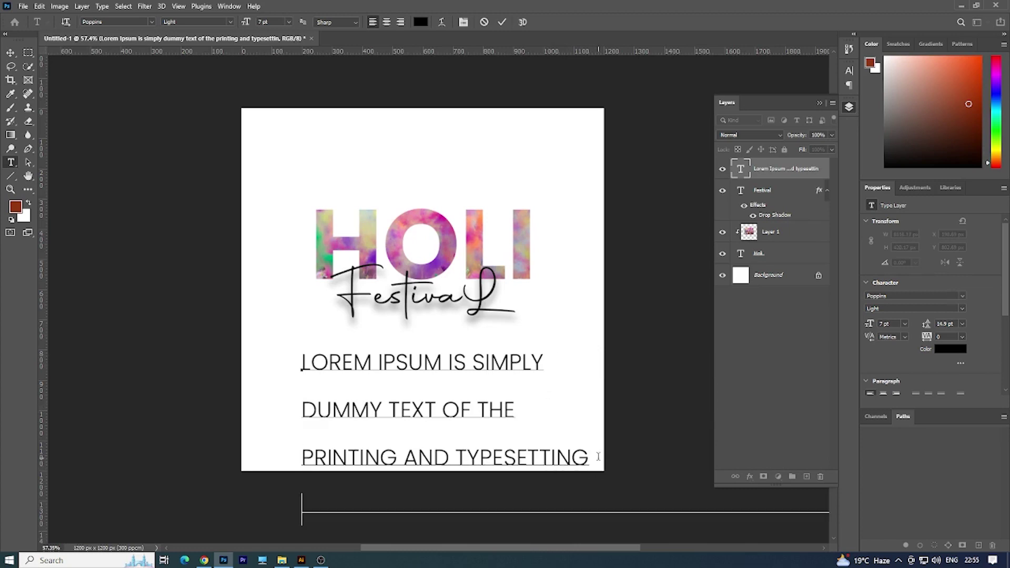
key("ctrl+Return")
left_click(16, 53)
- Move the paragraph up under Festival, set 7 pt line spacing, and break before STANDARD
left_click_drag(490, 408, 461, 367)
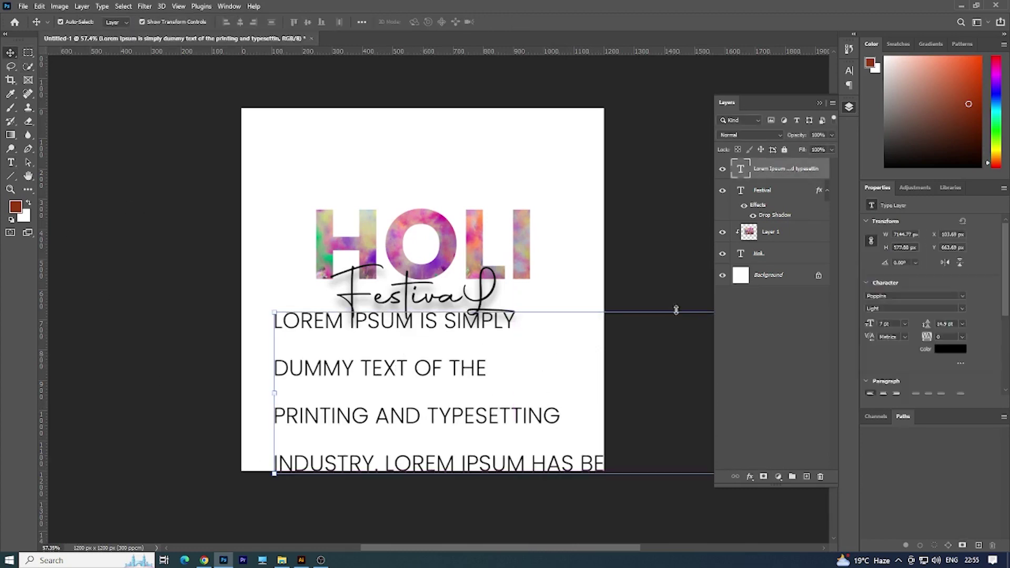
left_click(850, 71)
left_click_drag(791, 103, 768, 104)
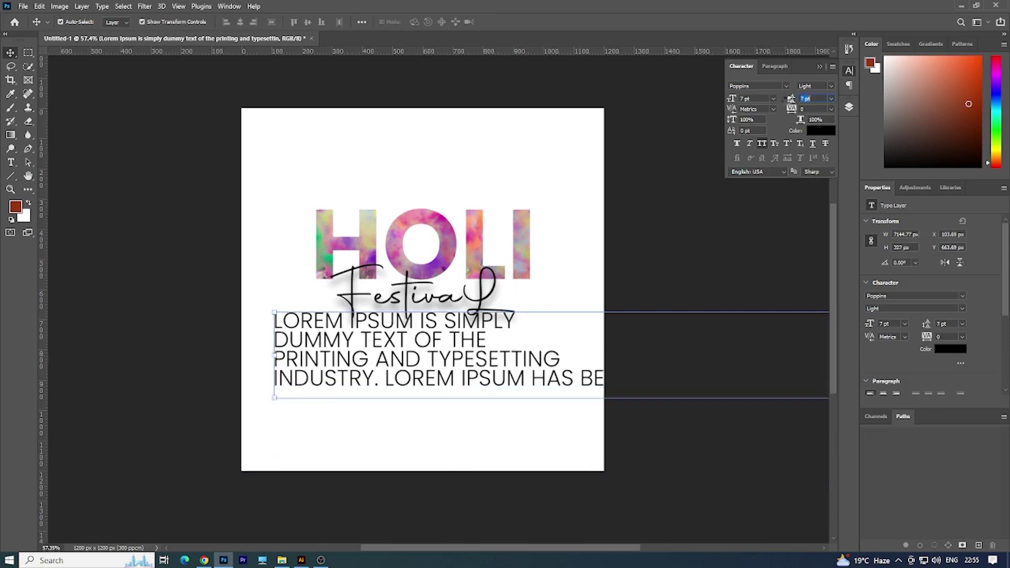
double_click(580, 365)
left_click(579, 389)
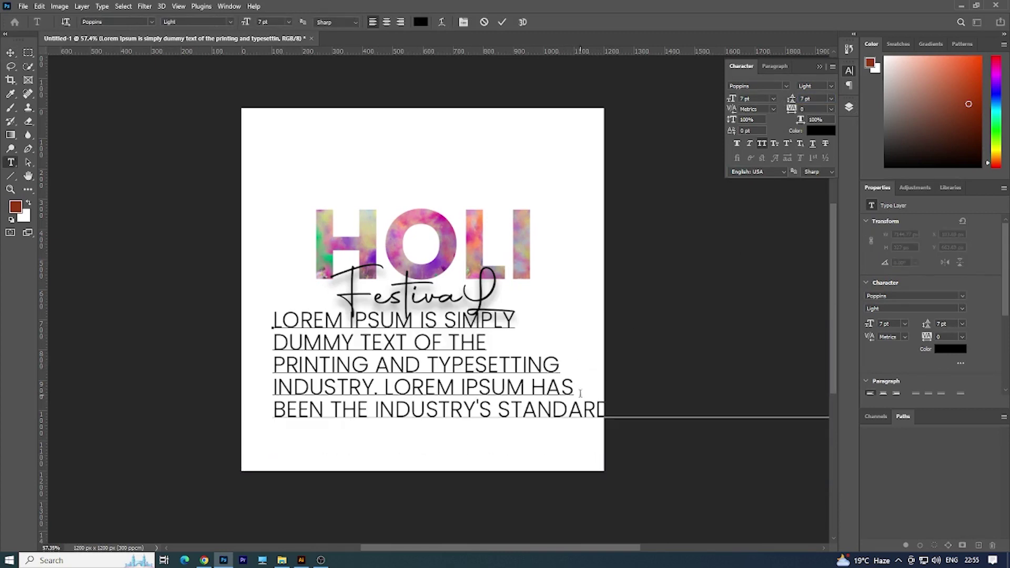
left_click(498, 416)
key("Return")
key("Return")
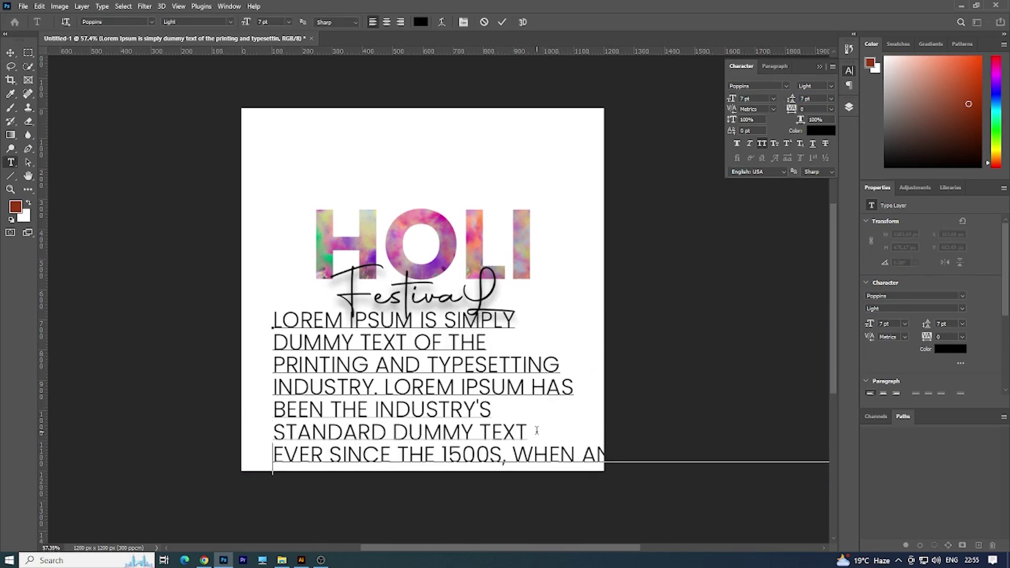
left_click(504, 22)
- Scale the paragraph down to about 70% and shift it left
key("ctrl+t")
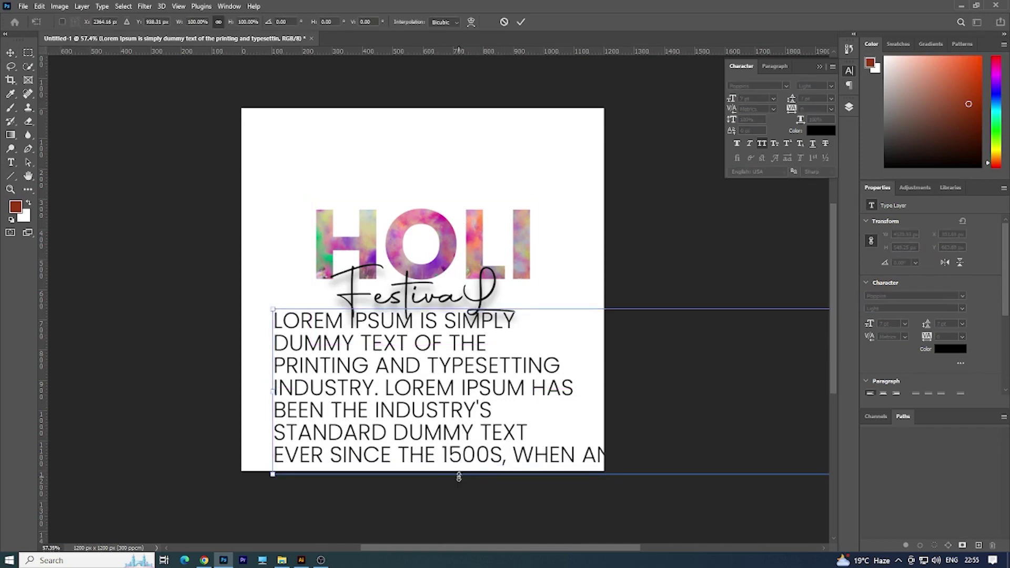
left_click_drag(459, 477, 451, 448)
left_click_drag(543, 428, 310, 400)
left_click_drag(526, 430, 526, 408)
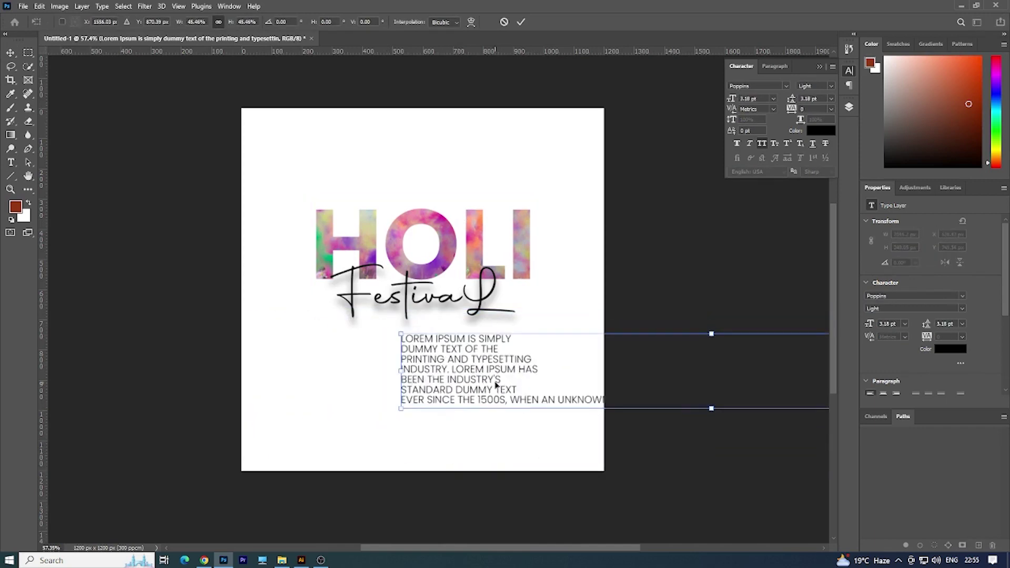
key("Return")
- Break the paragraph after TOOK and before SPECIMEN BOOK, and centre-align it
double_click(563, 403)
key("ctrl+a")
left_click(563, 403)
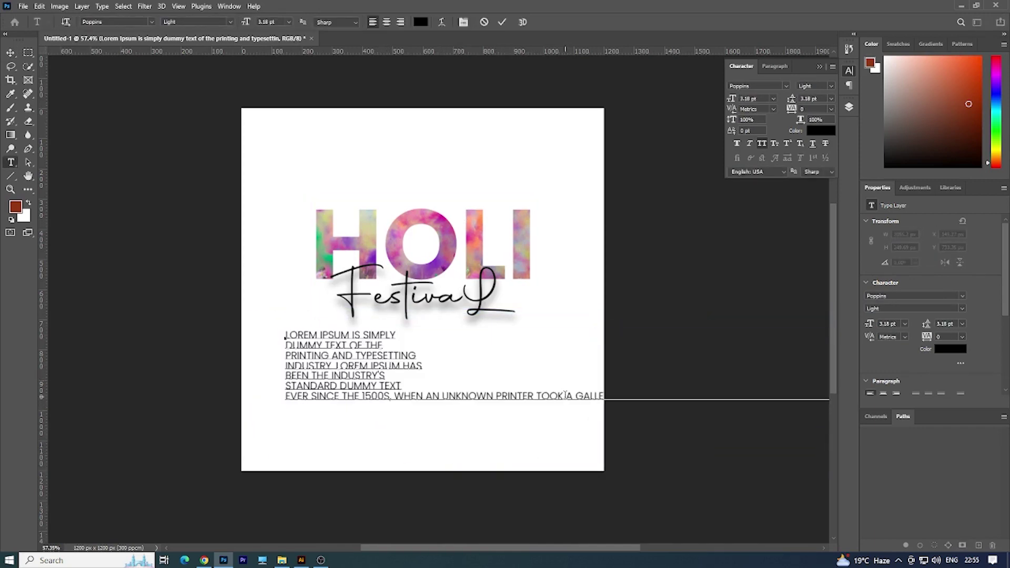
key("Return")
left_click(548, 406)
key("Return")
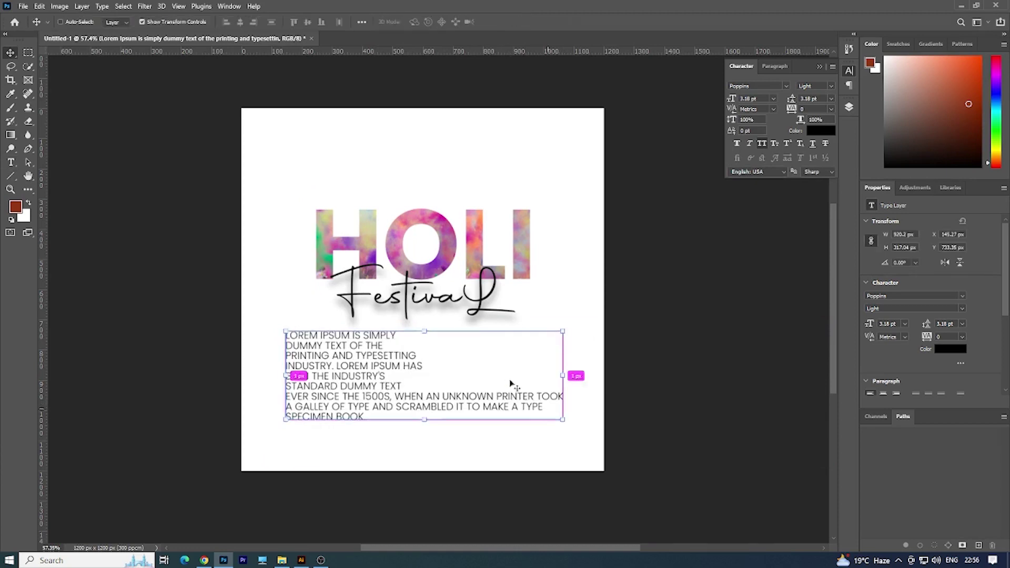
key("ctrl+a")
left_click(386, 22)
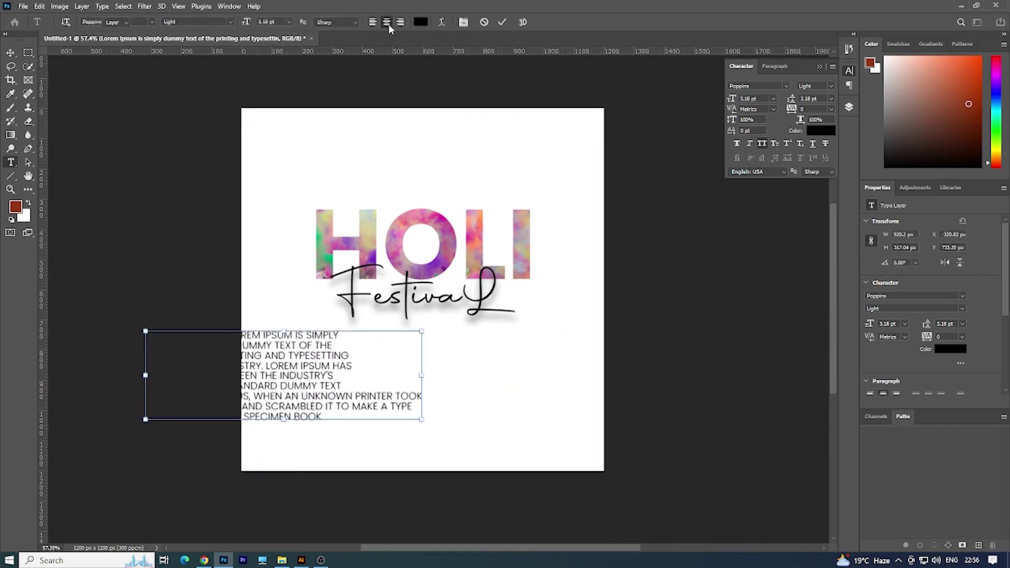
key("ctrl+Return")
- Reset default colours, turn off all caps, and rejoin dummy, printing and been lines
key("v")
left_click(11, 220)
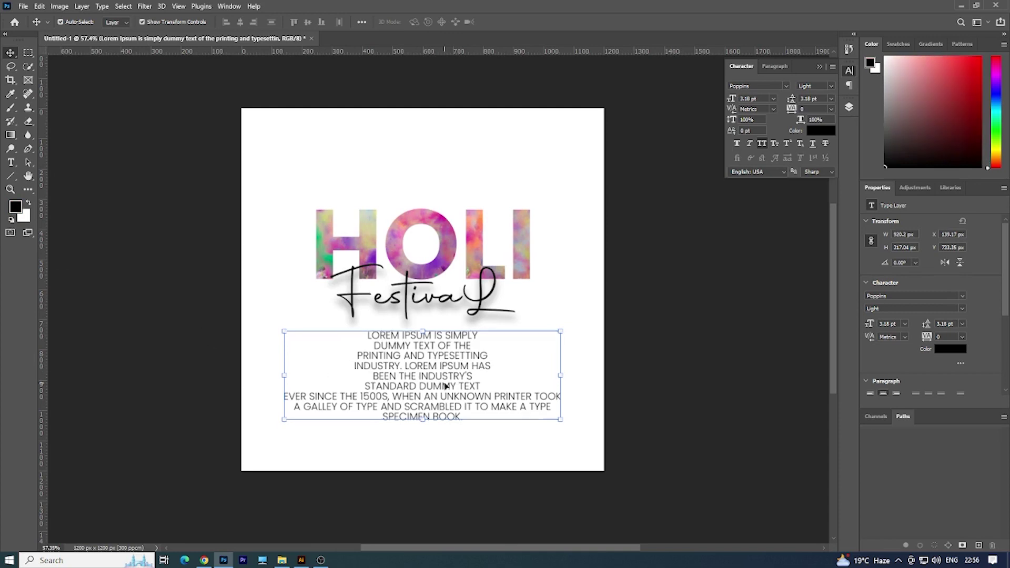
double_click(436, 375)
left_click(762, 143)
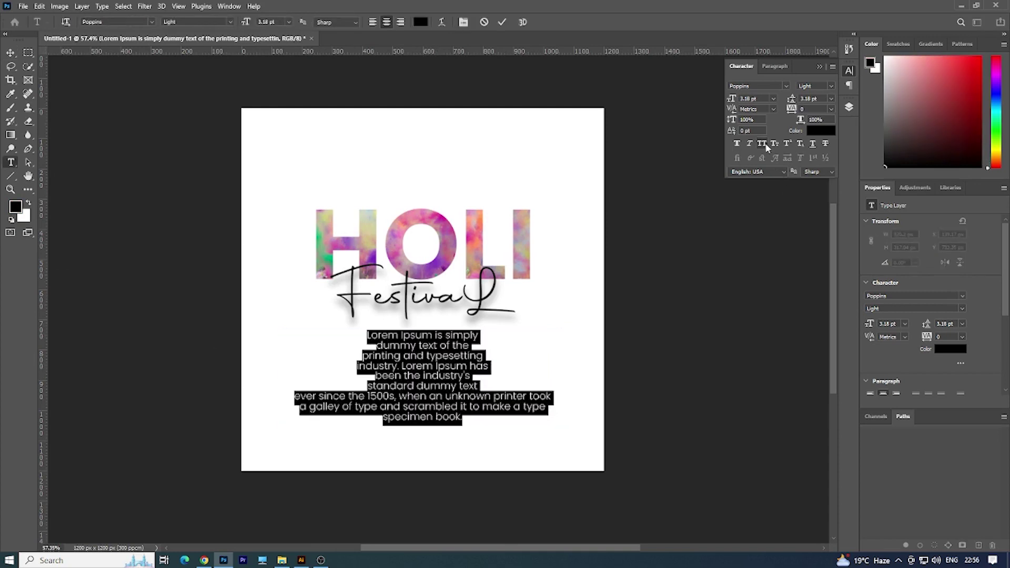
left_click(375, 345)
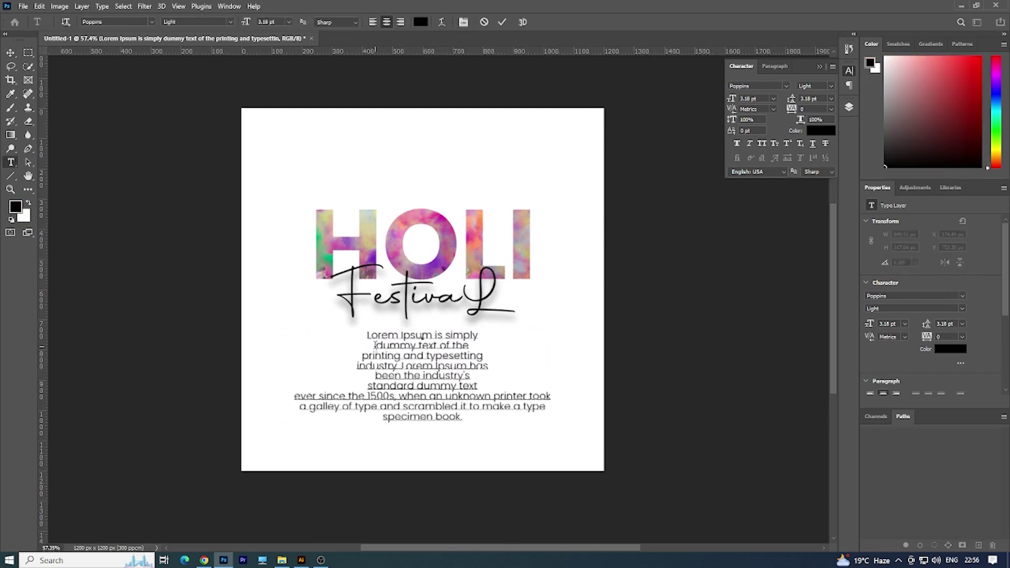
key("BackSpace")
left_click(362, 345)
key("BackSpace")
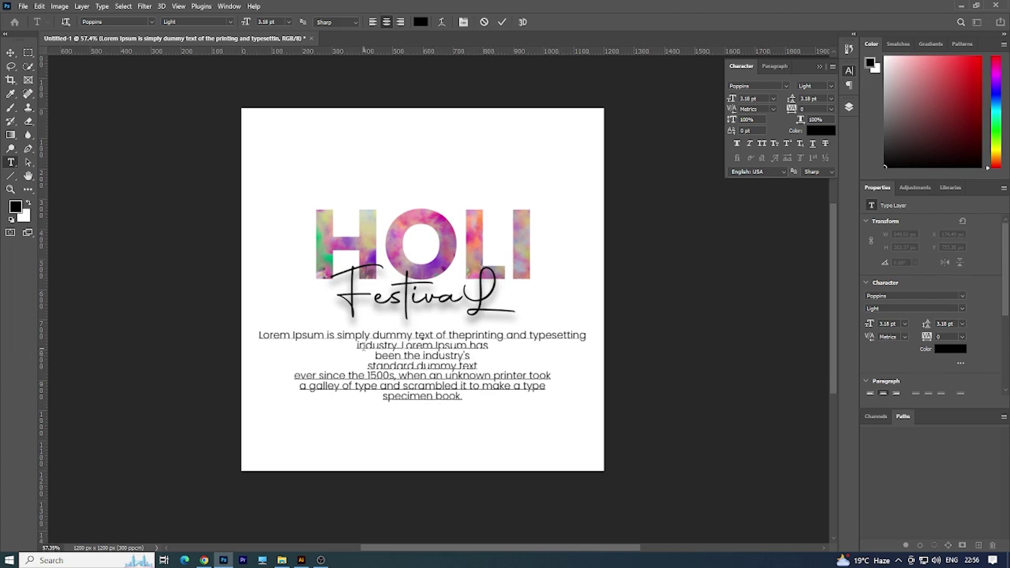
left_click(375, 356)
key("BackSpace")
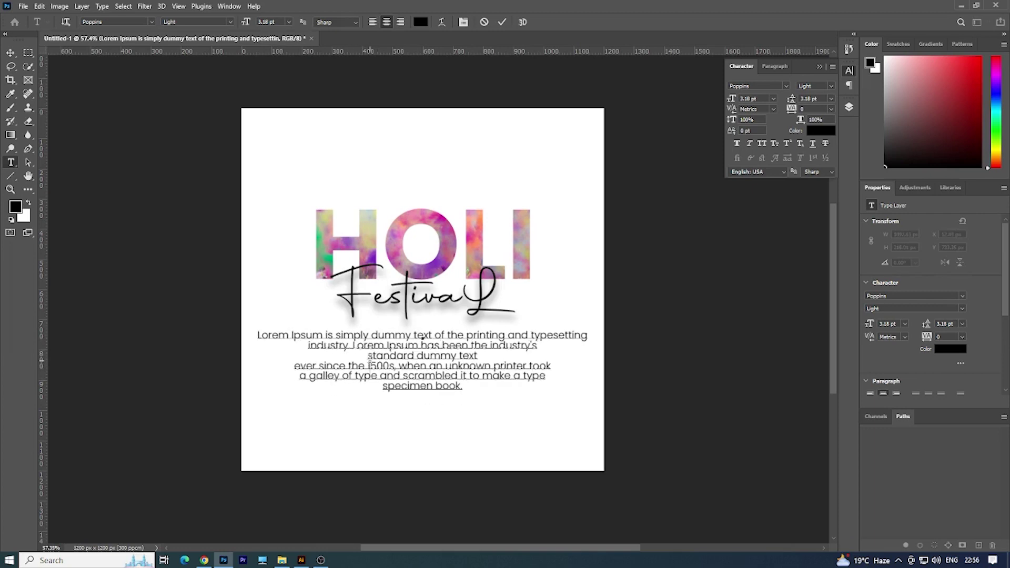
- Rejoin the remaining paragraph lines so the text forms four centred lines
left_click(370, 356)
key("BackSpace")
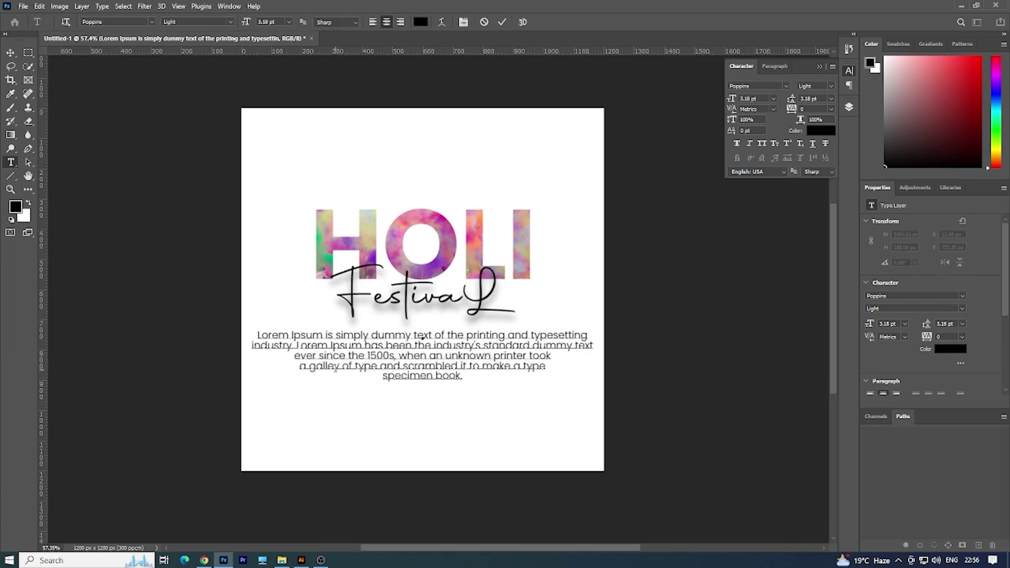
left_click(300, 367)
key("BackSpace")
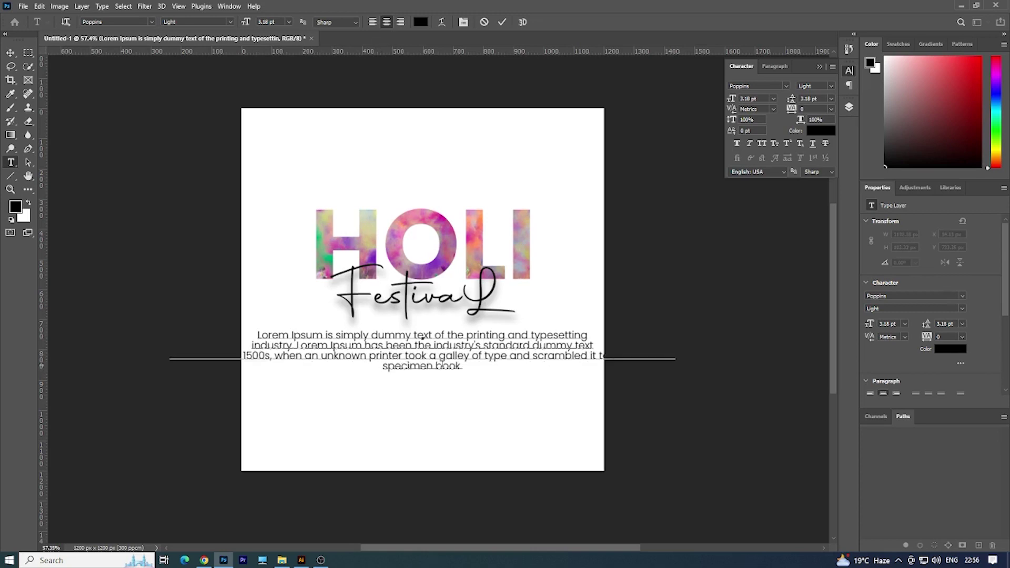
left_click(509, 358)
key("Return")
left_click(385, 376)
key("BackSpace")
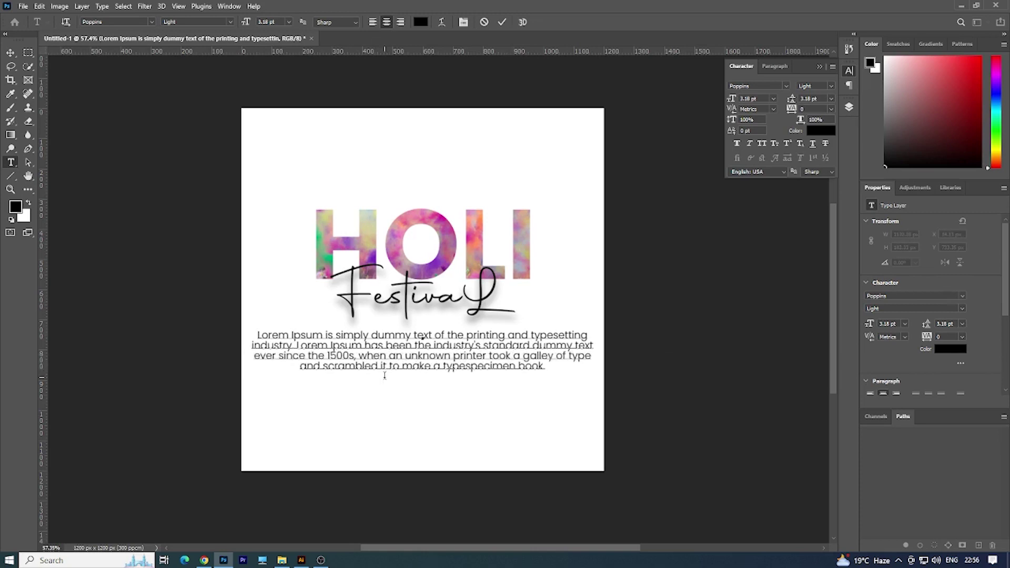
key("ctrl+Return")
- Move the paragraph down about 50 px and scale it to about 83%
left_click_drag(436, 352, 438, 379)
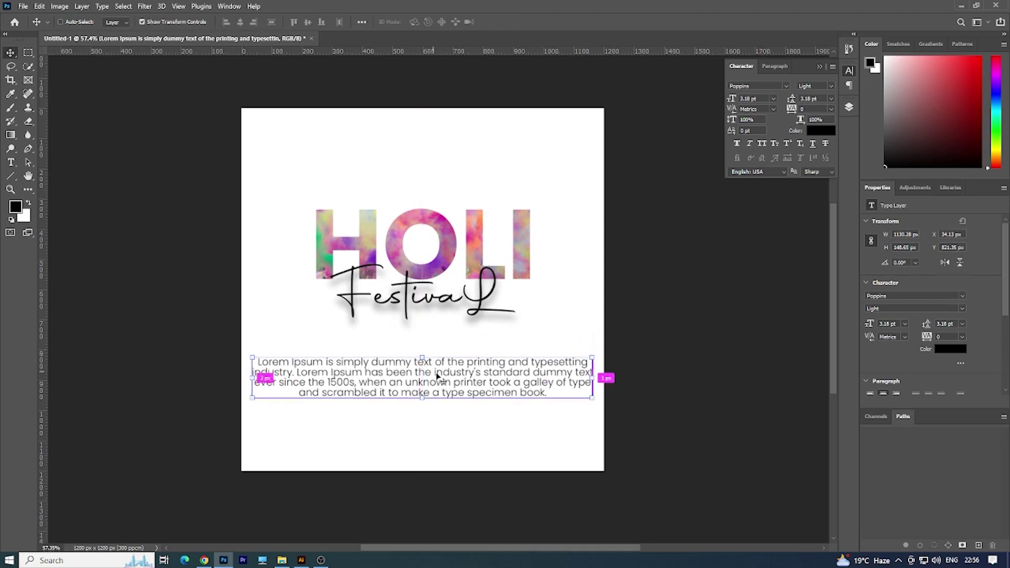
key("ctrl+t")
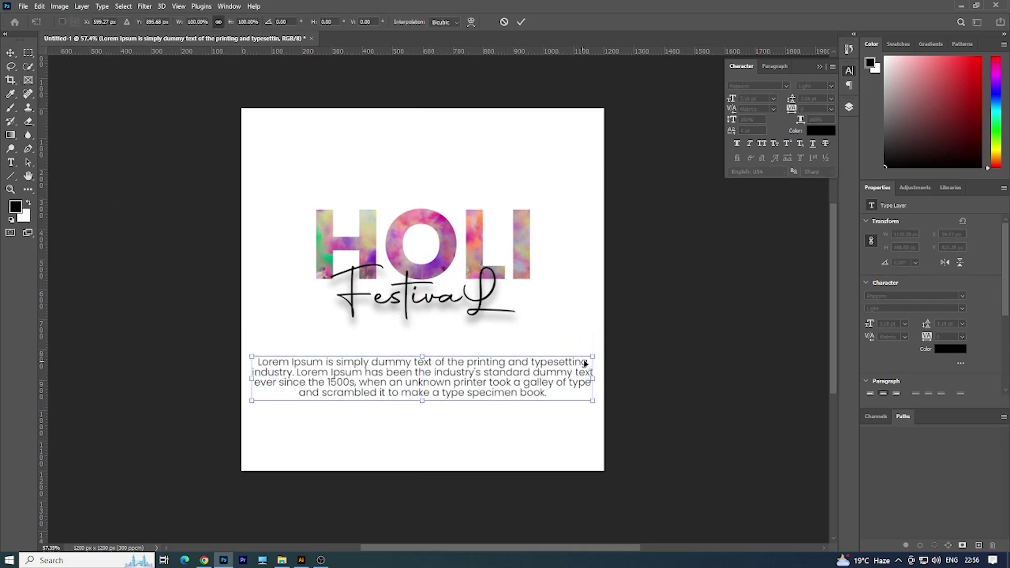
left_click_drag(587, 361, 555, 386)
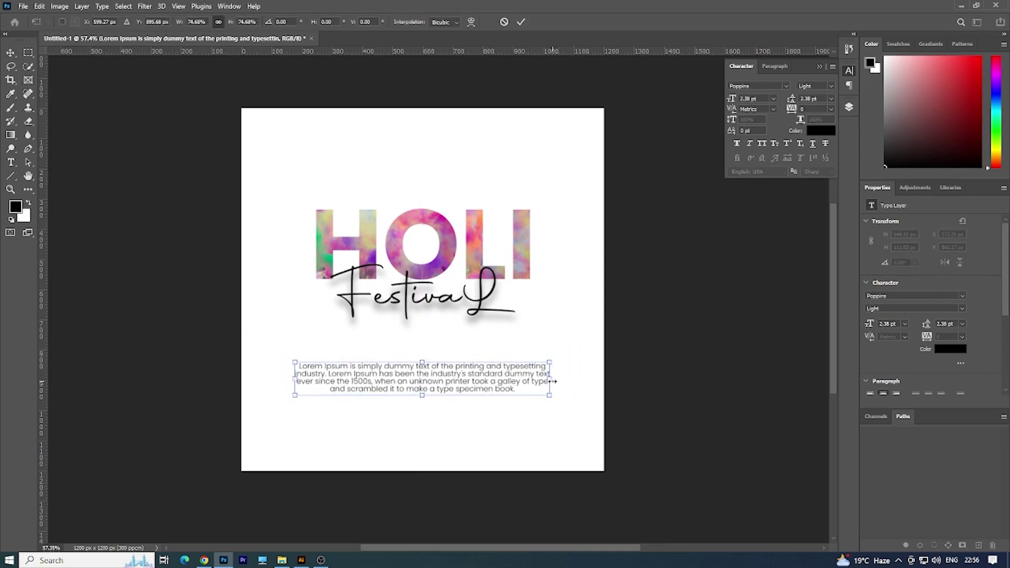
key("Return")
- Change the paragraph font from Poppins Light to Poppins Regular
double_click(467, 378)
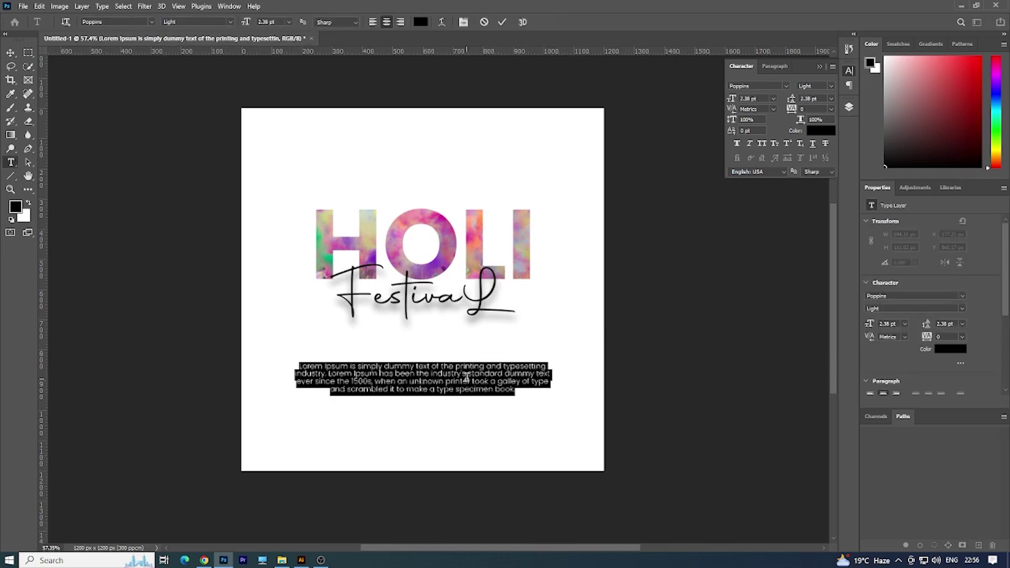
left_click(231, 23)
left_click(206, 82)
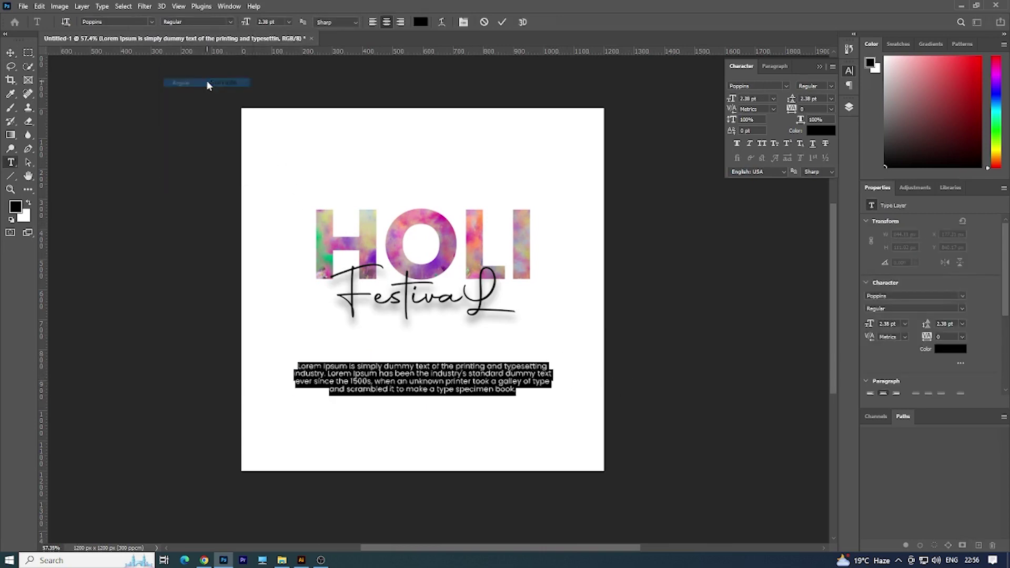
key("ctrl+Return")
key("v")
left_click(605, 363)
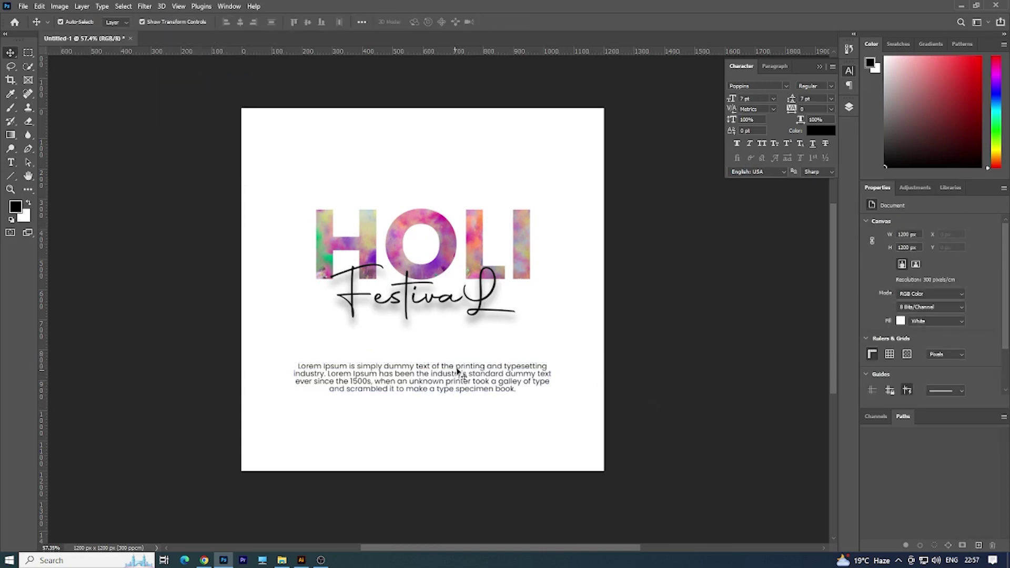
- Move the HOLI and Festival lettering down and nudge the paragraph up
left_click_drag(398, 238, 397, 264)
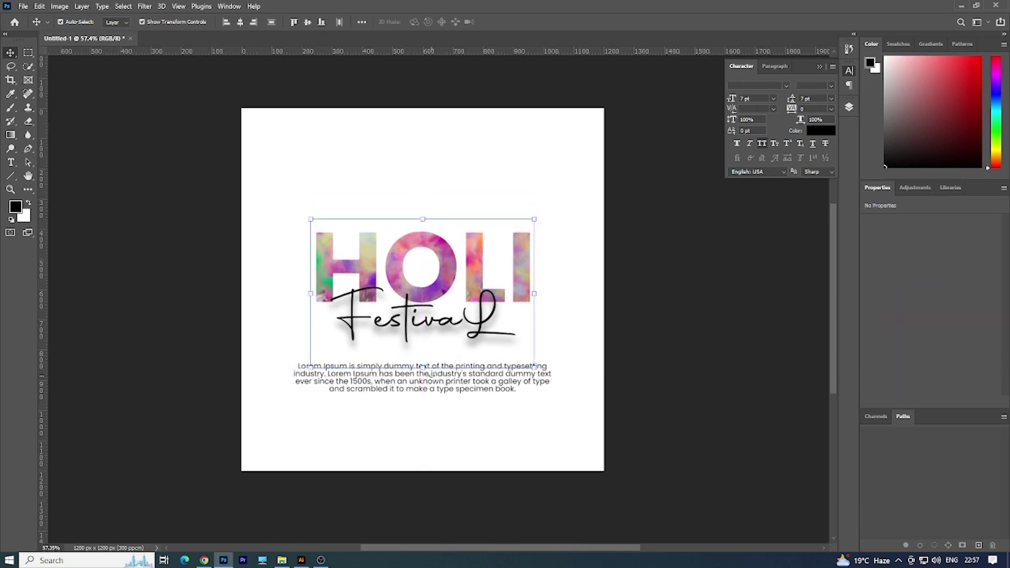
left_click(603, 417)
left_click(550, 380)
key("shift+Up")
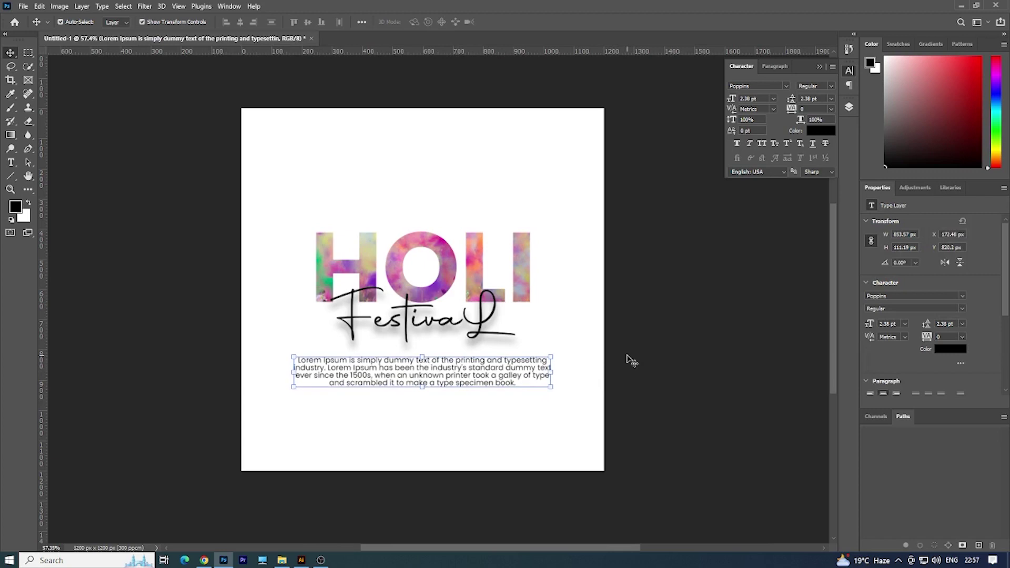
key("Up")
- Group the lettering with the paragraph and centre the group vertically on the canvas
left_click_drag(637, 439, 338, 254)
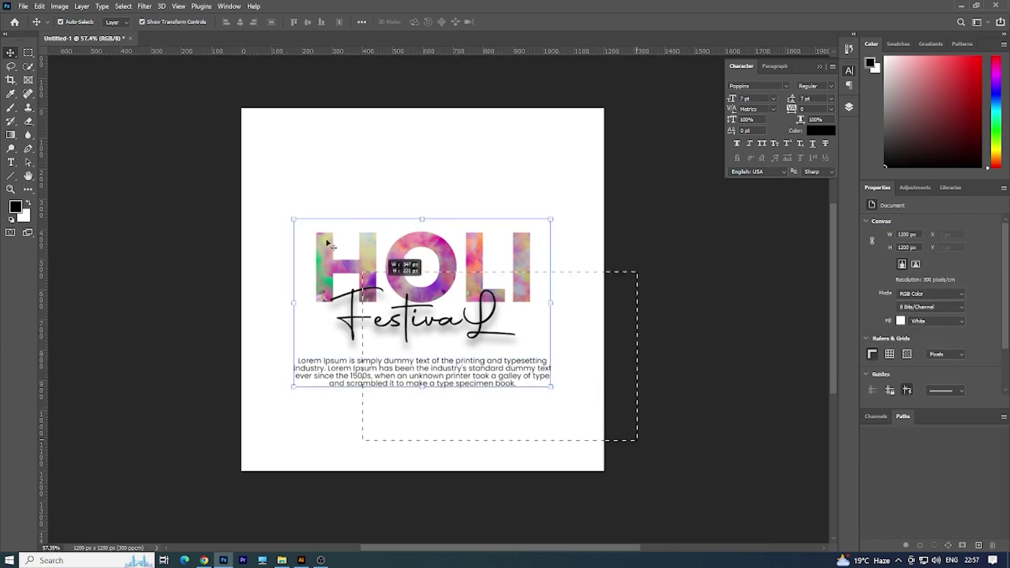
key("ctrl+g")
left_click_drag(398, 279, 399, 260)
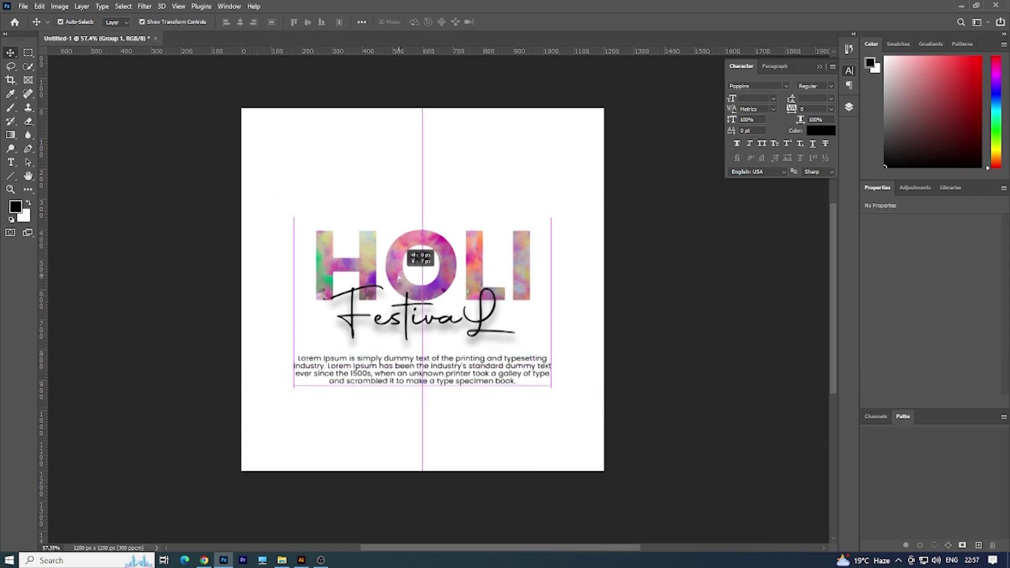
key("ctrl+a")
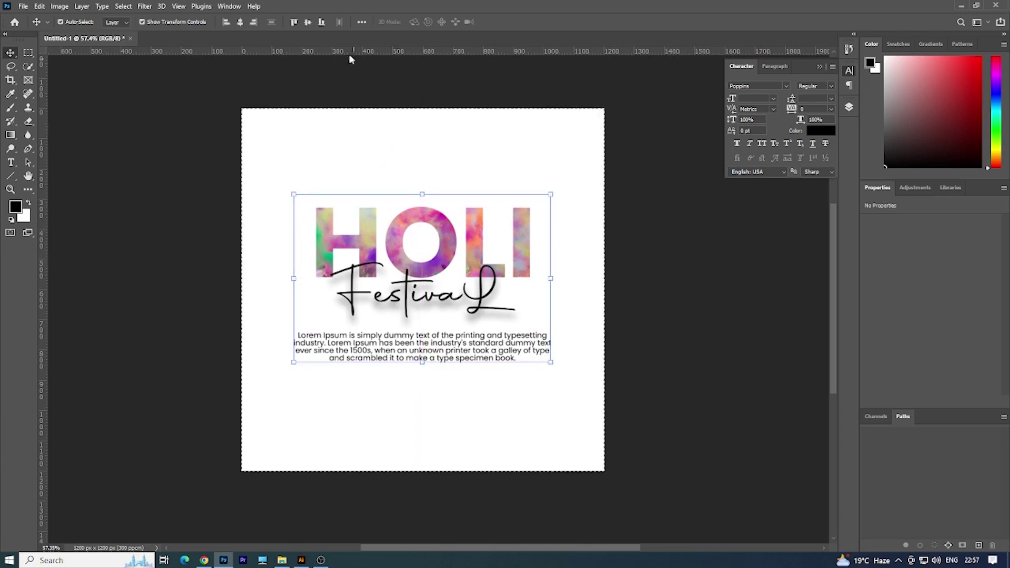
left_click(314, 22)
key("ctrl+d")
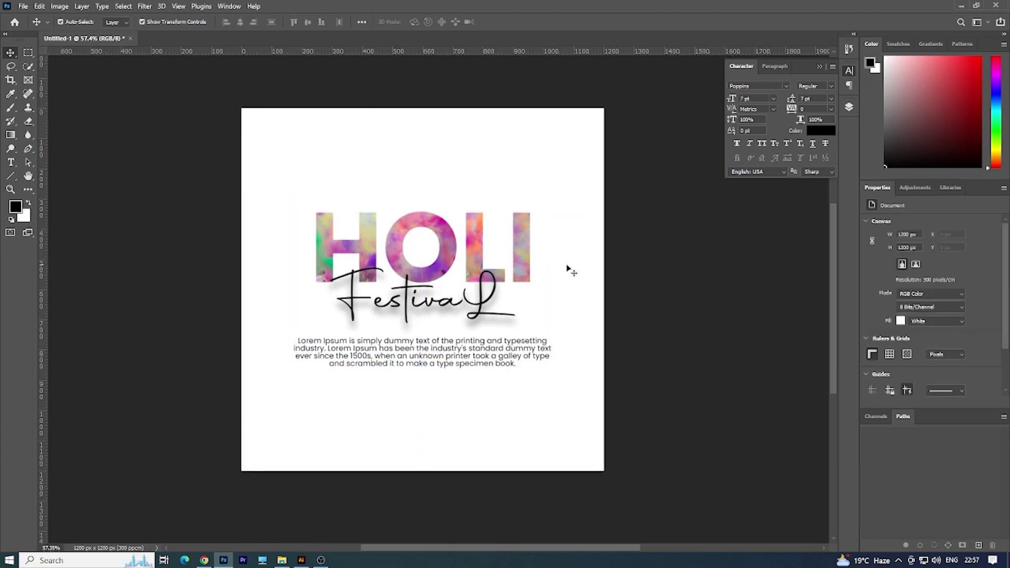
- Go to the desktop and select splash image files 1 and 2
scroll(413, 213, "up", 1)
key("super+d")
left_click_drag(60, 77, 248, 195)
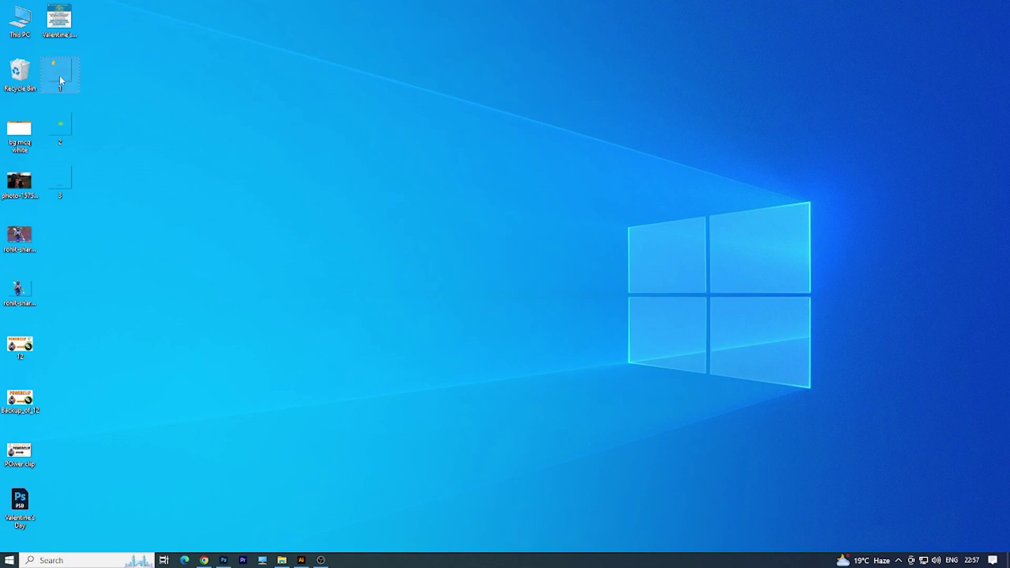
left_click_drag(74, 127, 296, 284)
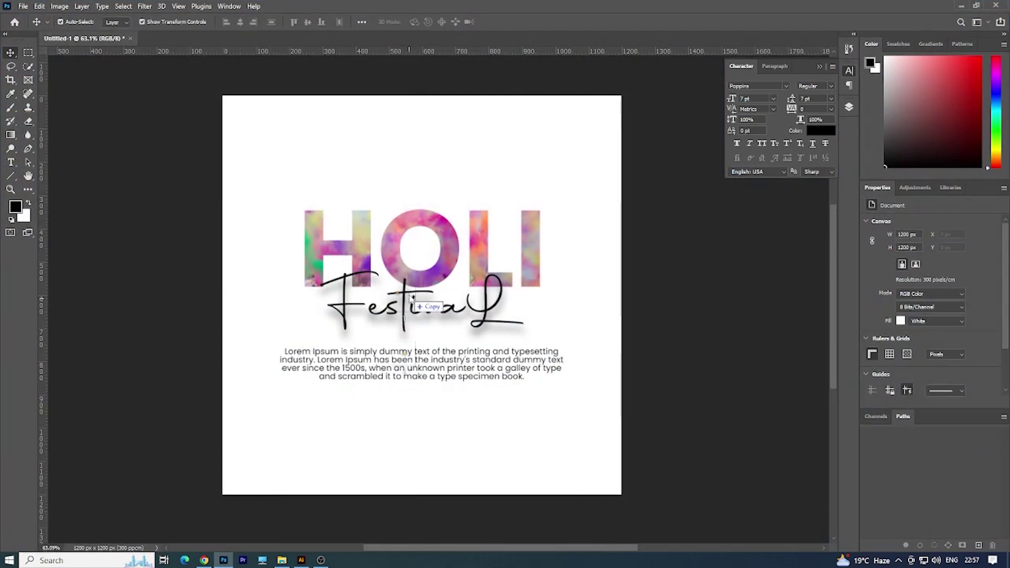
- Place both splashes, with the green one at bottom-right beneath the text layers
left_click_drag(230, 545, 411, 296)
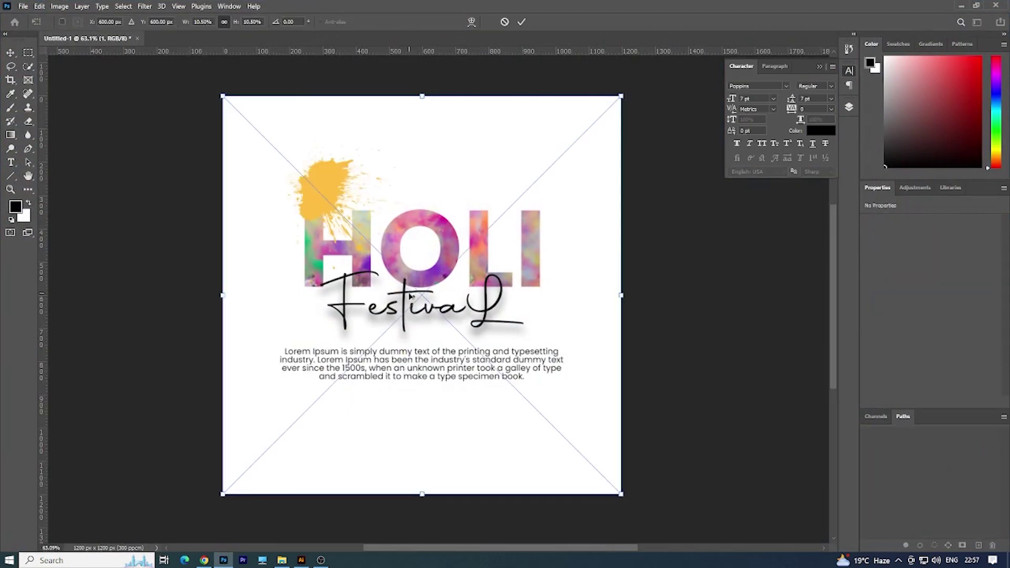
left_click(521, 21)
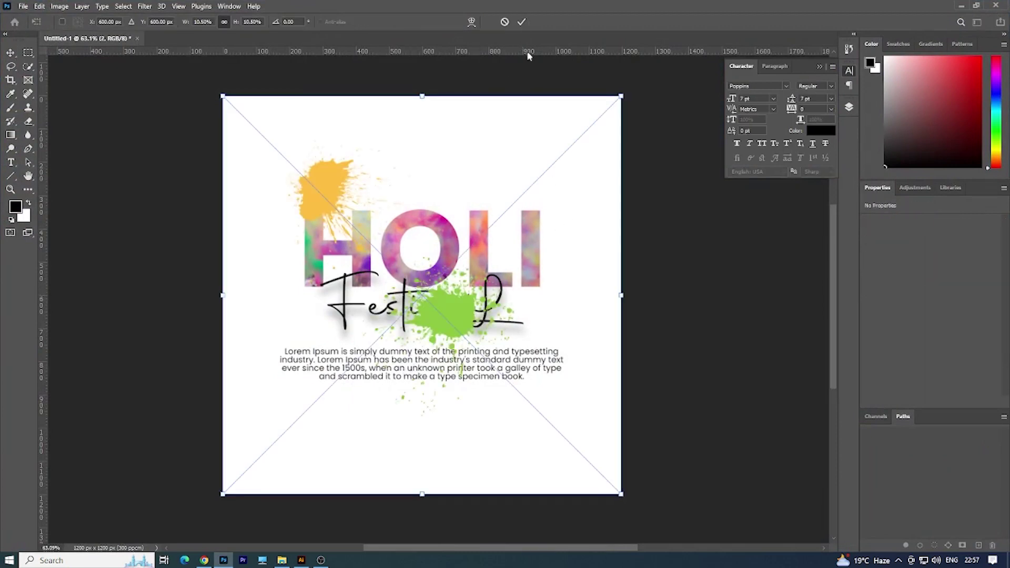
key("Return")
left_click_drag(444, 321, 587, 380)
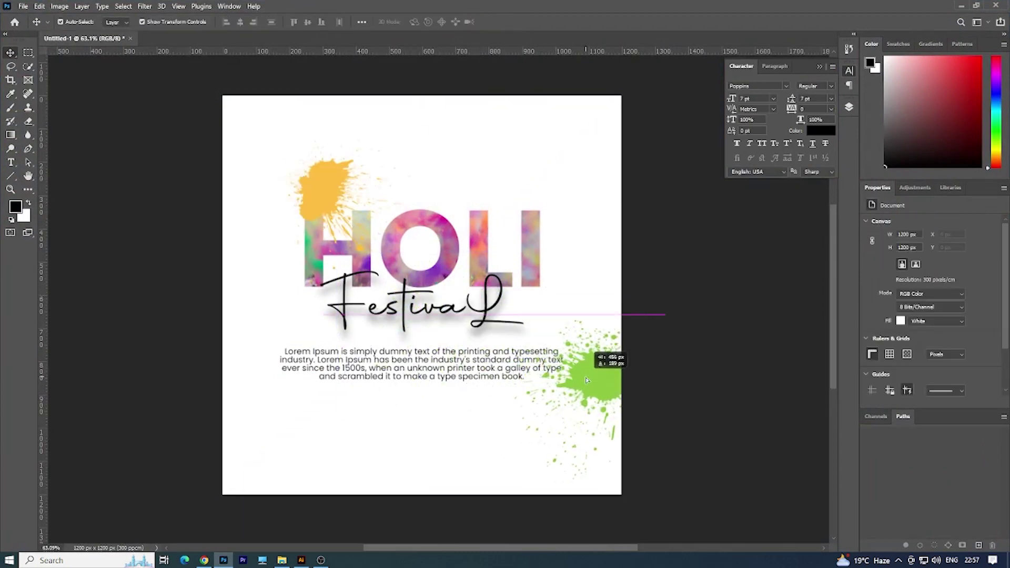
left_click(848, 107)
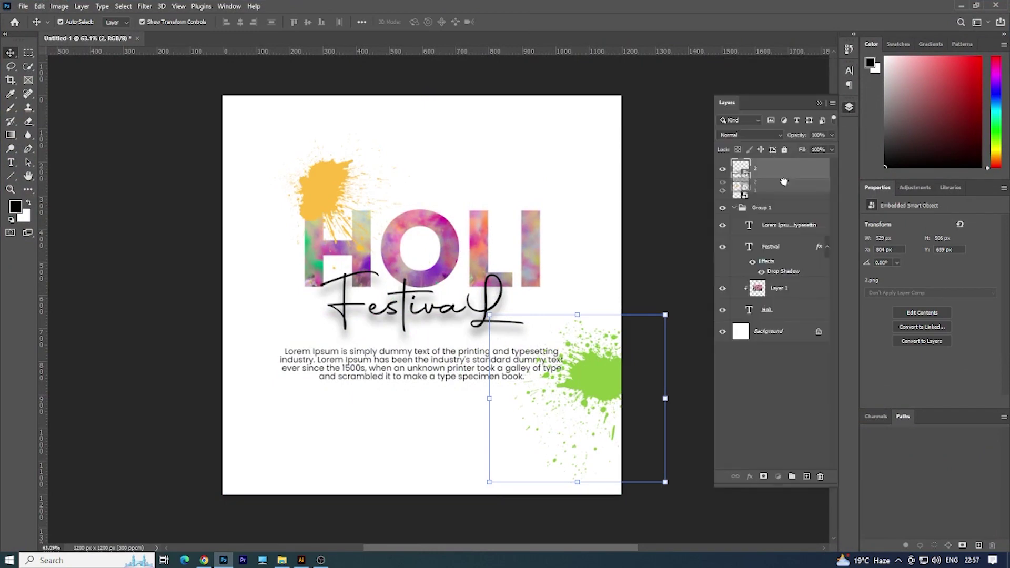
left_click_drag(771, 311, 780, 318)
left_click(675, 322)
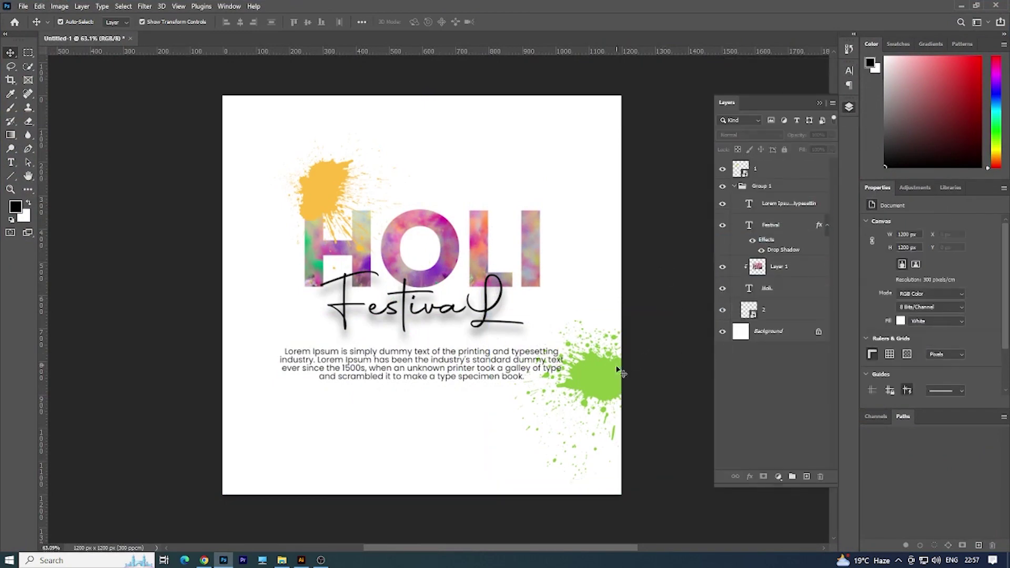
- Enlarge the yellow splash and push it into the top-left corner
left_click_drag(310, 199, 247, 178)
key("ctrl+t")
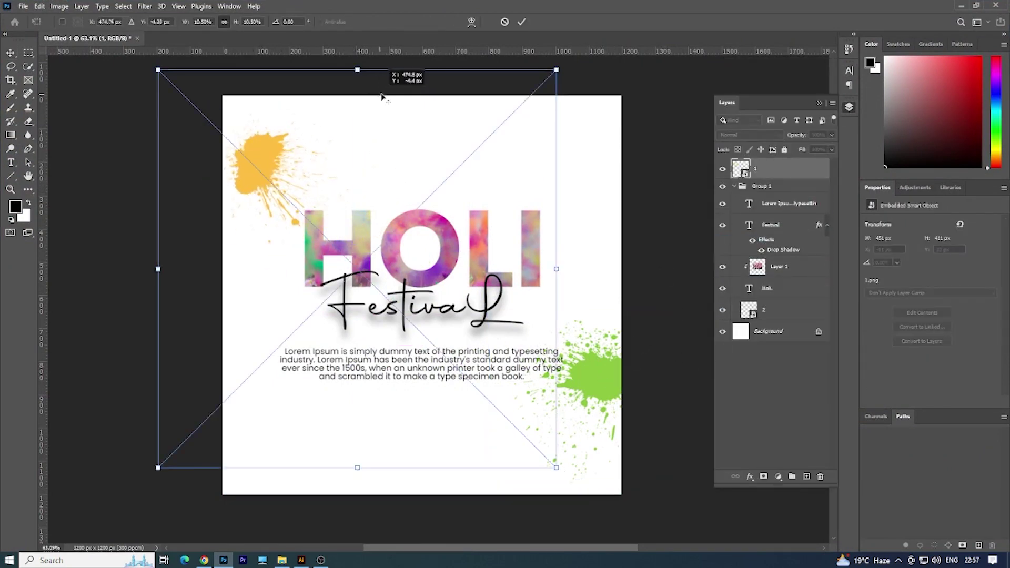
left_click_drag(557, 70, 561, 63)
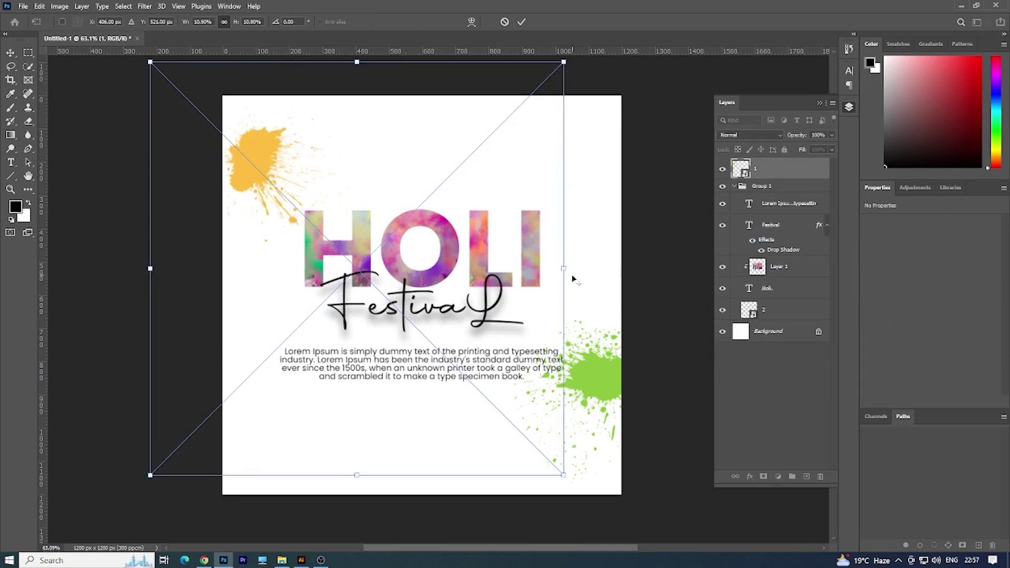
left_click_drag(560, 269, 639, 267)
key("Return")
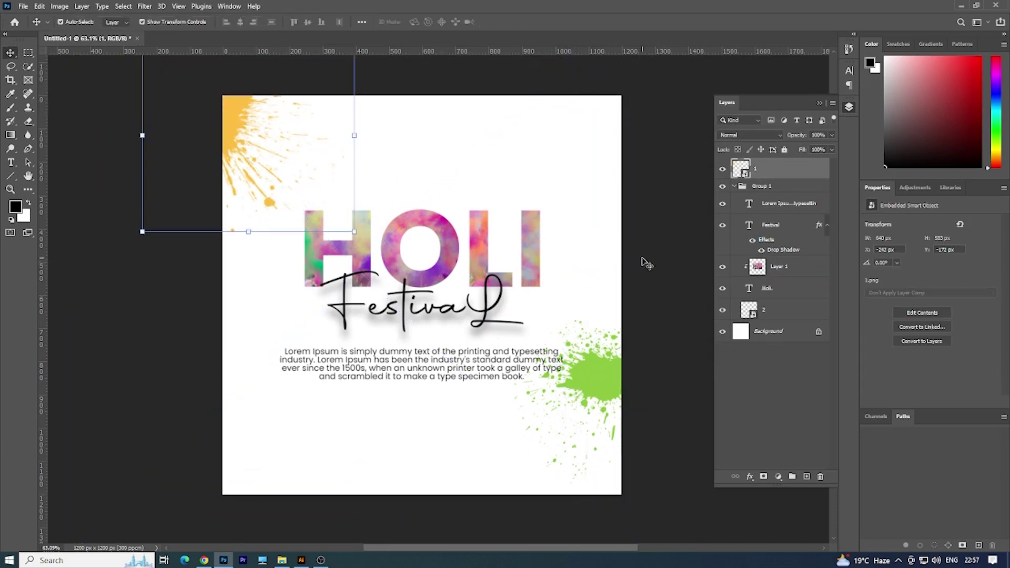
left_click_drag(278, 141, 273, 142)
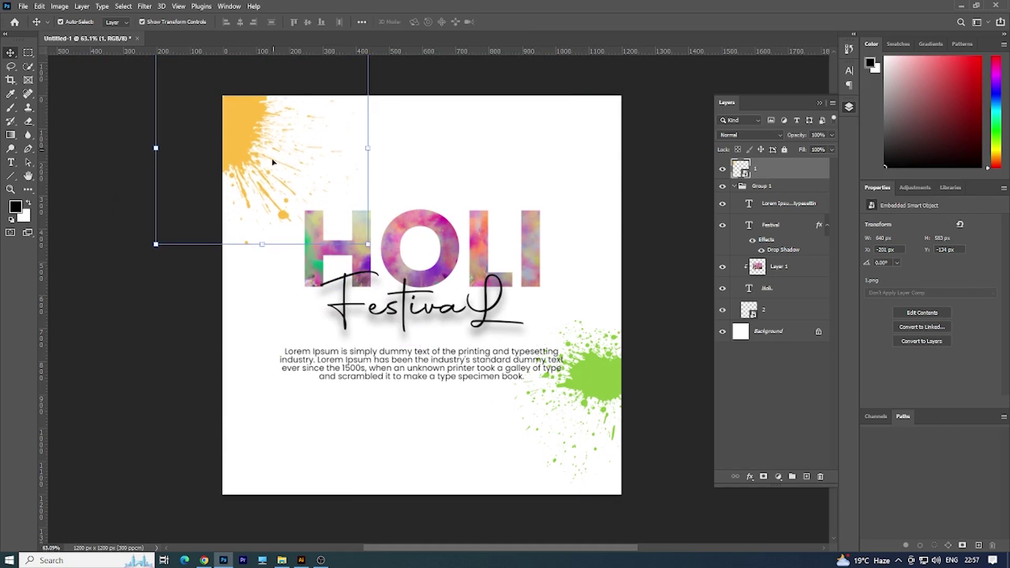
left_click_drag(273, 142, 273, 140)
left_click(581, 383)
- Enlarge the green splash to about 13% and copy it into the top-right corner
left_click(615, 388)
key("ctrl+t")
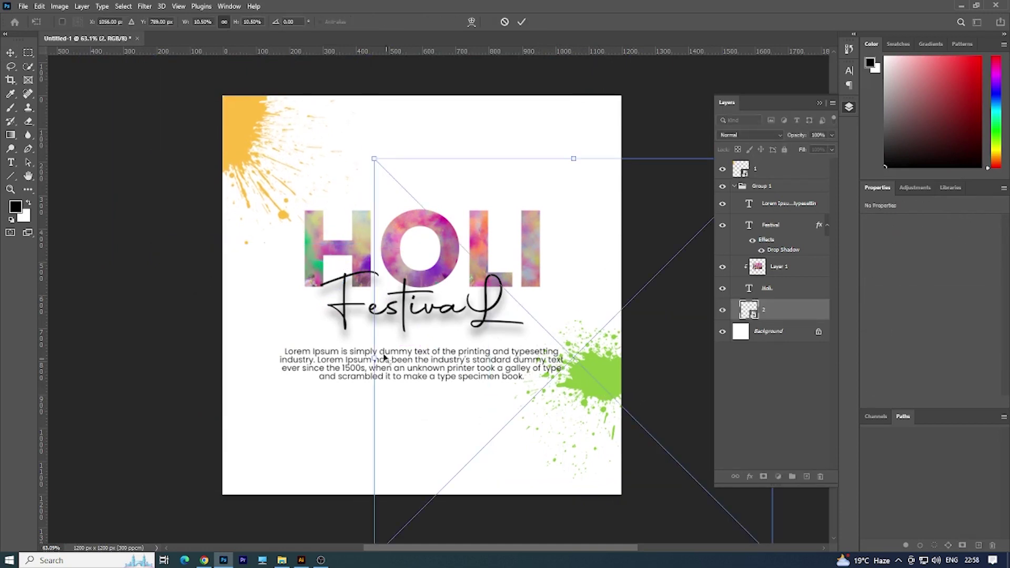
left_click_drag(375, 355, 319, 368)
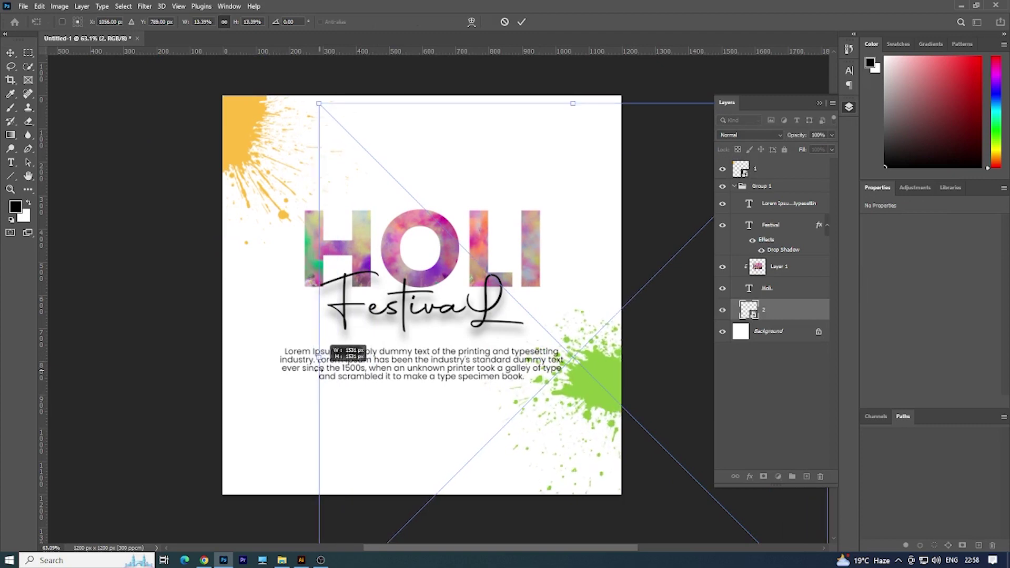
left_click(521, 22)
scroll(541, 227, "down", 2)
scroll(540, 228, "down", 1)
left_click(376, 419)
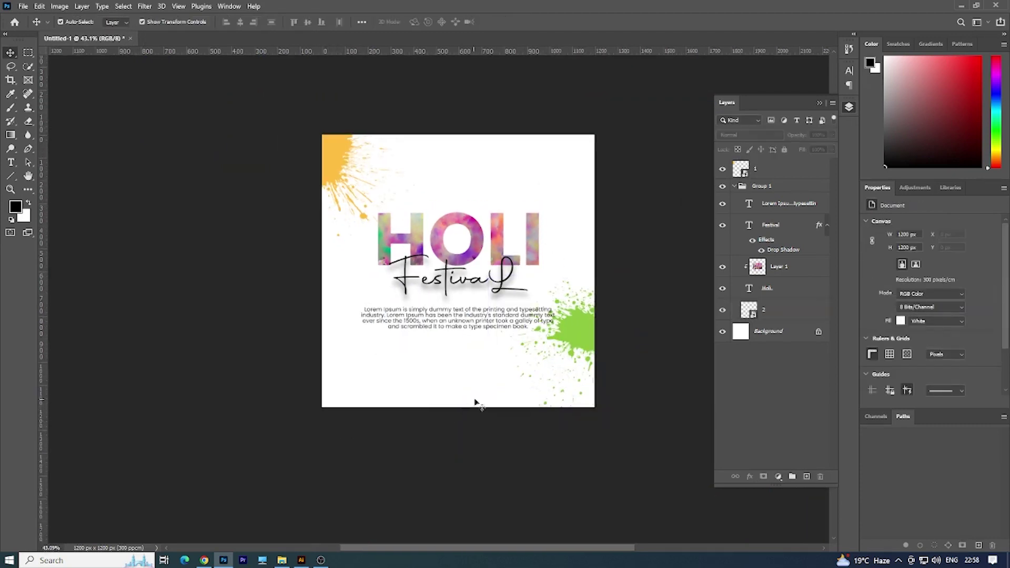
left_click_drag(577, 336, 566, 160)
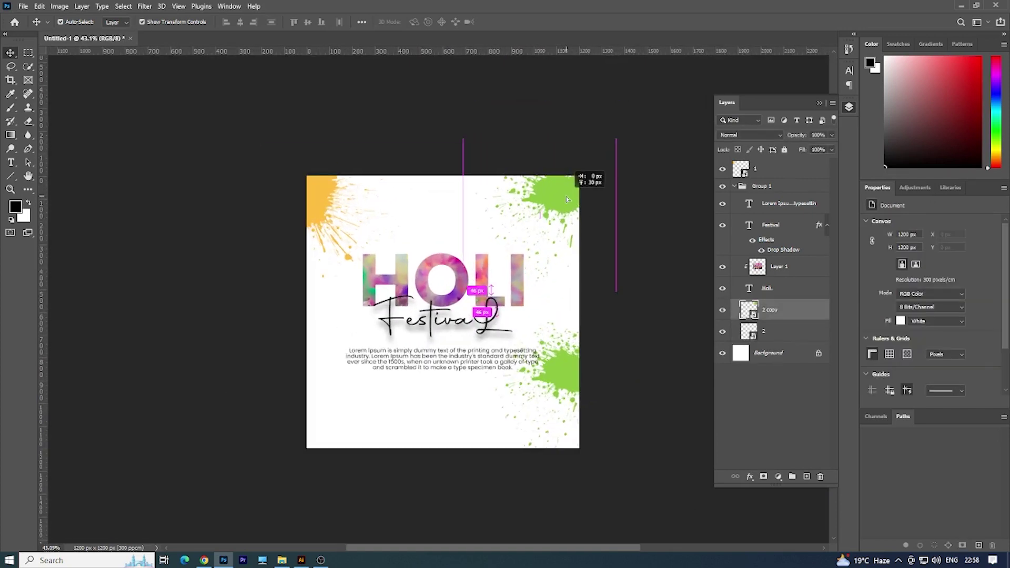
- Give the copied top-right splash a purple #c600e4 Color Overlay layer style
left_click(773, 310)
right_click(778, 310)
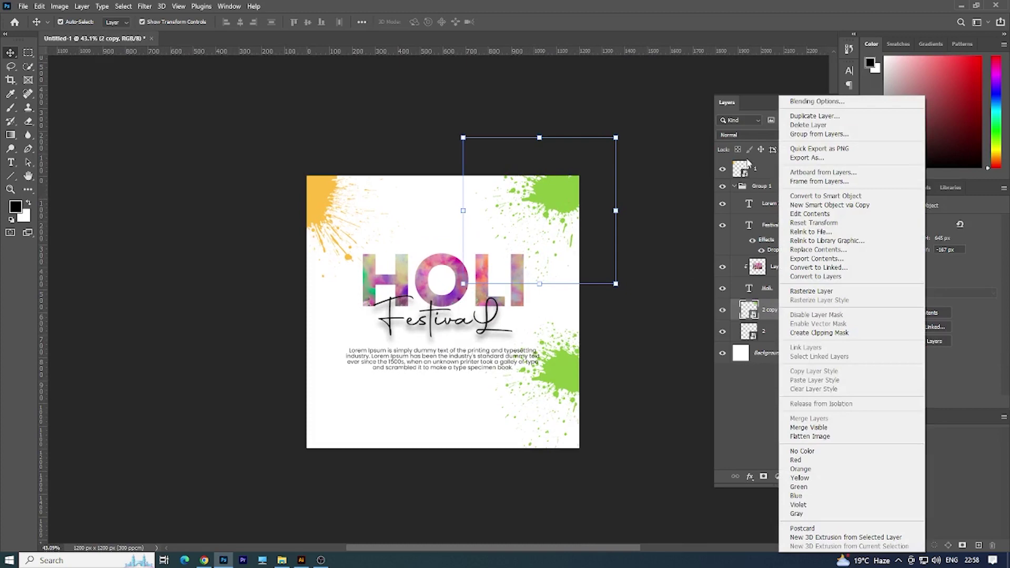
left_click(800, 101)
left_click(671, 320)
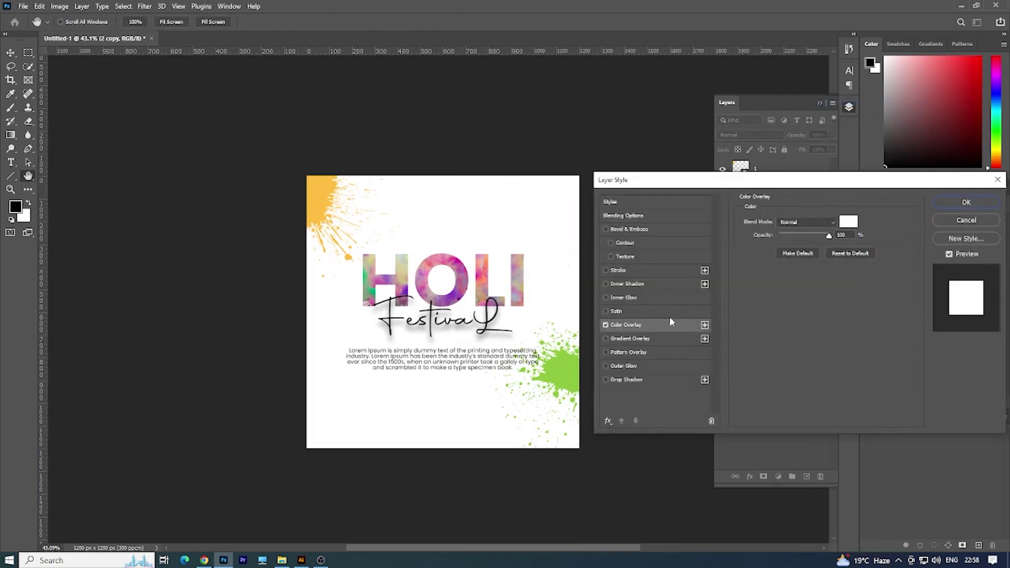
left_click(855, 220)
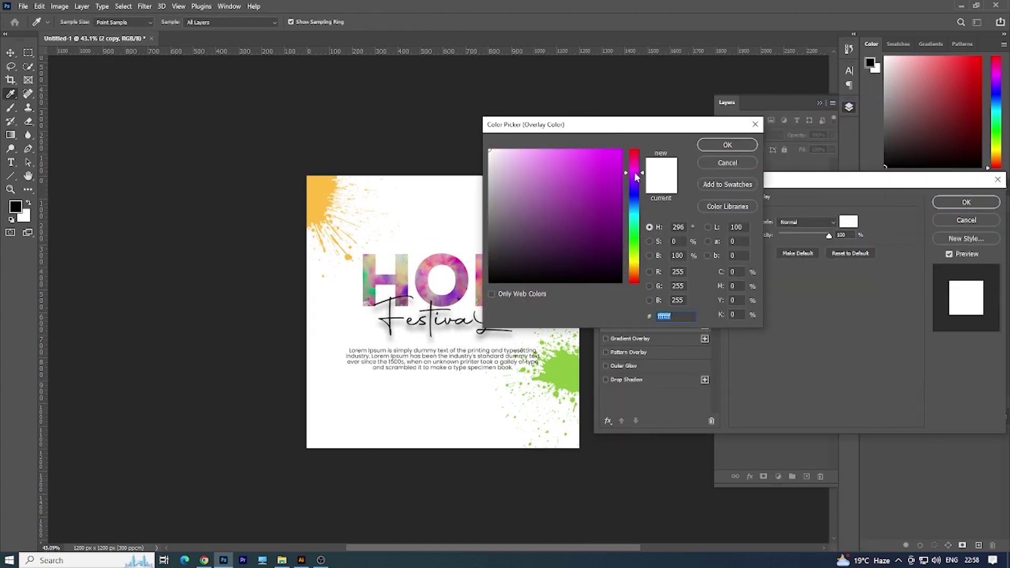
left_click(622, 163)
left_click(721, 149)
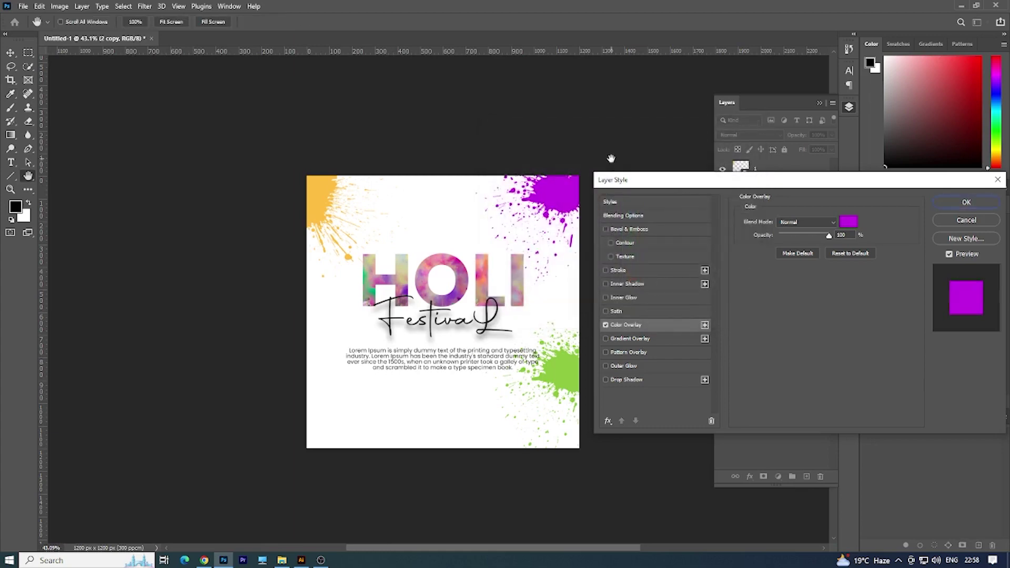
left_click(966, 203)
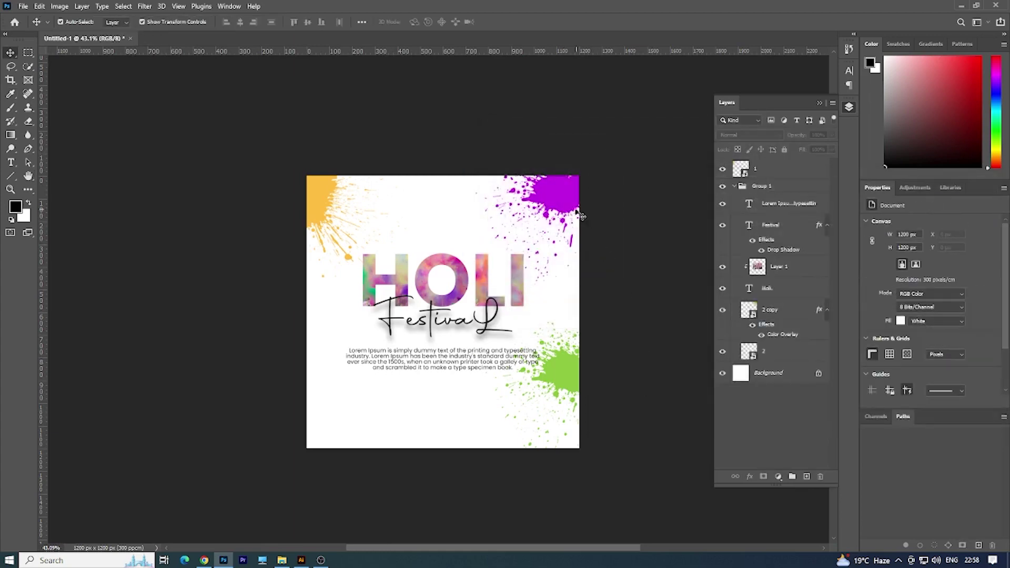
- Switch to the Move tool and select image file 3 on the desktop
key("v")
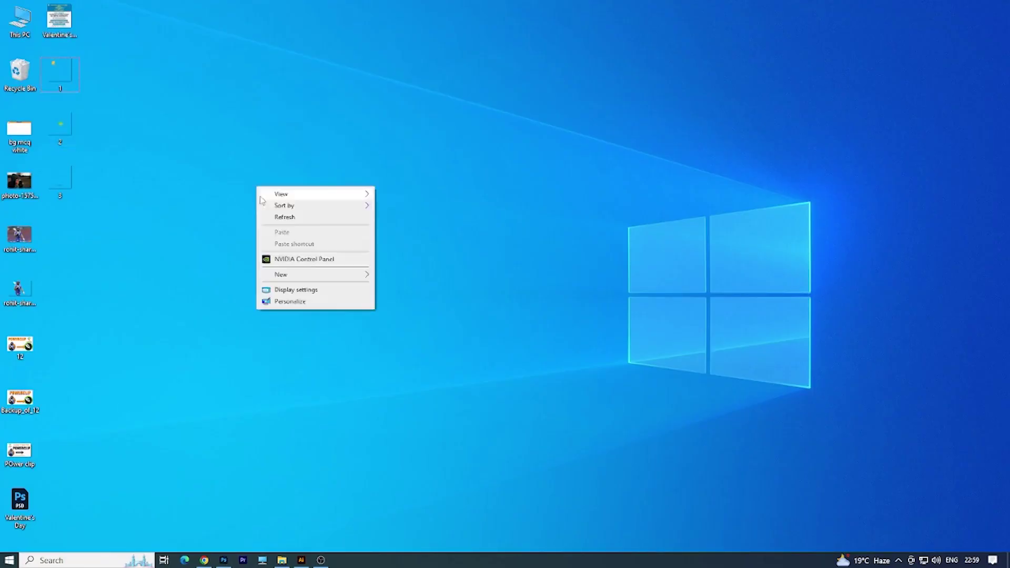
left_click(273, 216)
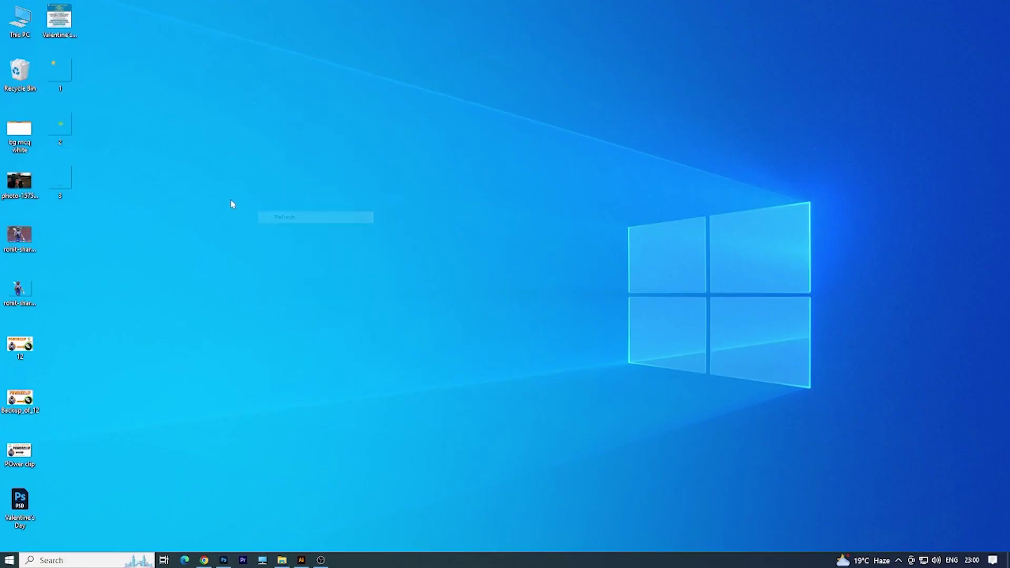
right_click(230, 200)
left_click(248, 230)
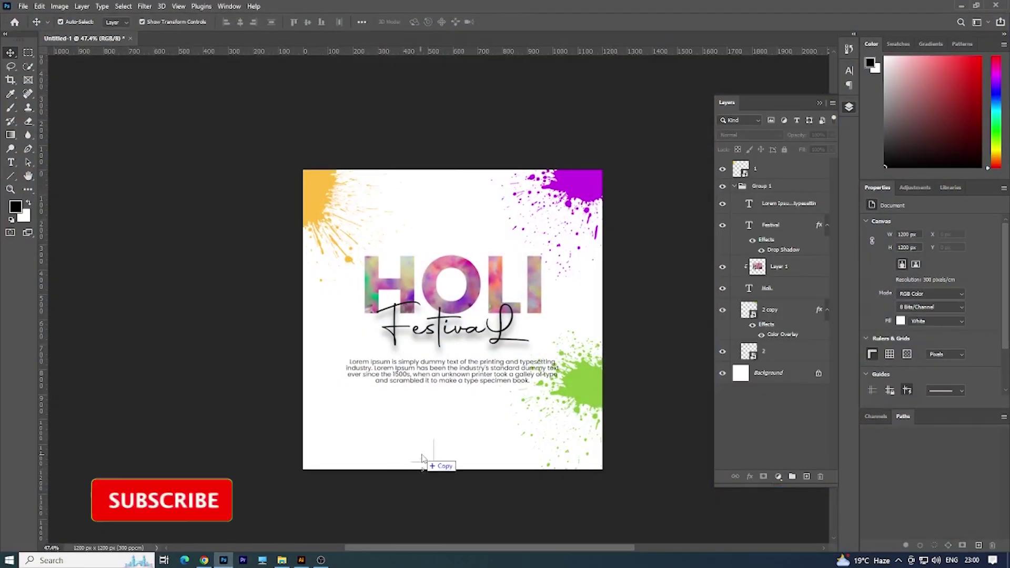
- Place the social media icons image as layer 3, unclipped so the icons show
left_click_drag(221, 560, 429, 466)
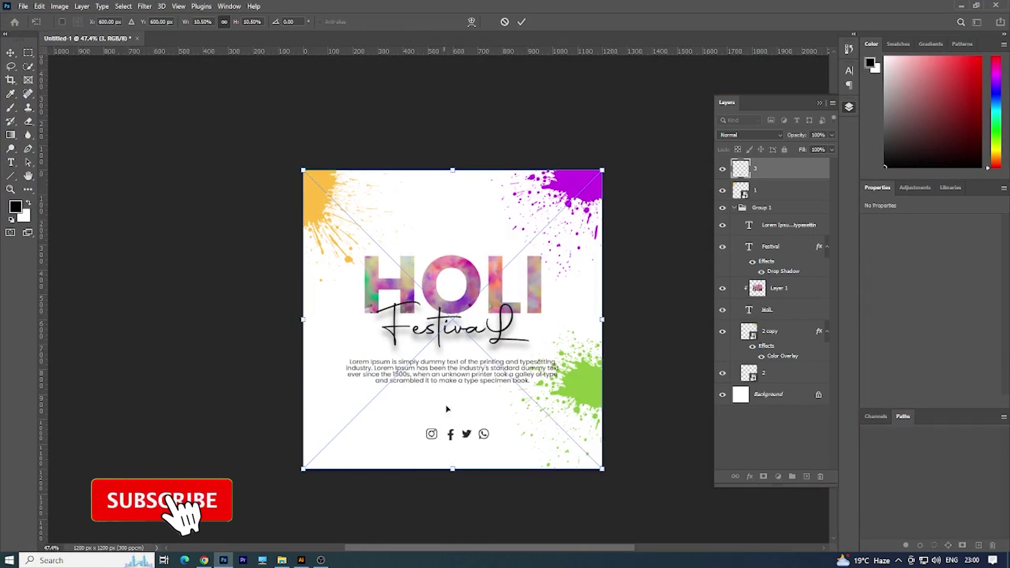
left_click(521, 21)
right_click(774, 169)
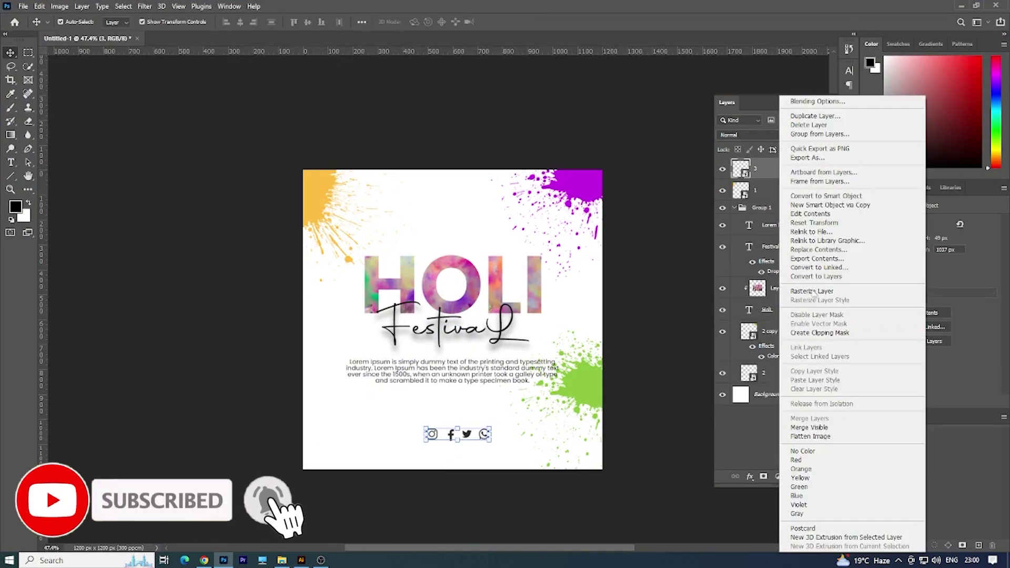
left_click(818, 333)
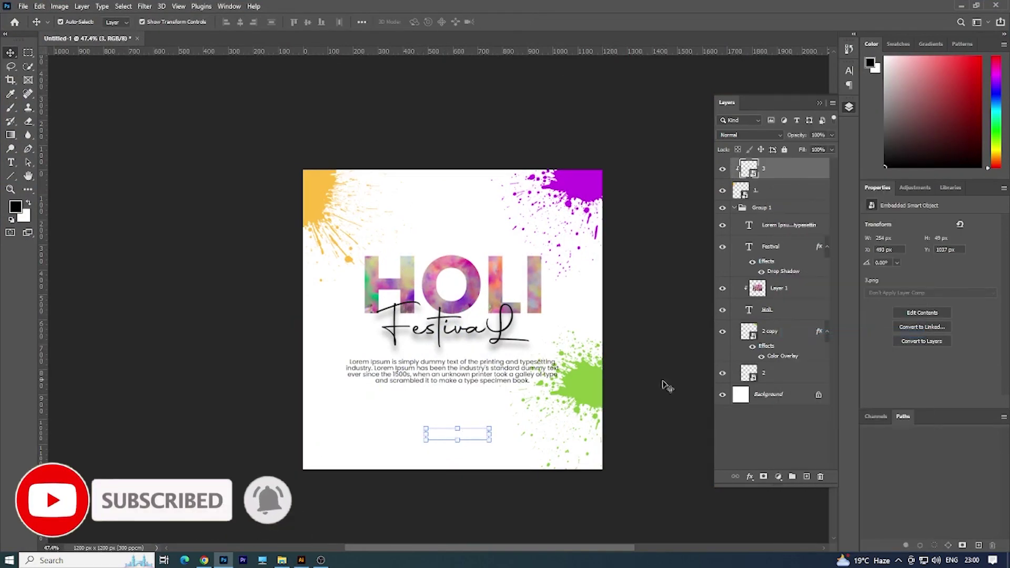
right_click(793, 176)
left_click(842, 263)
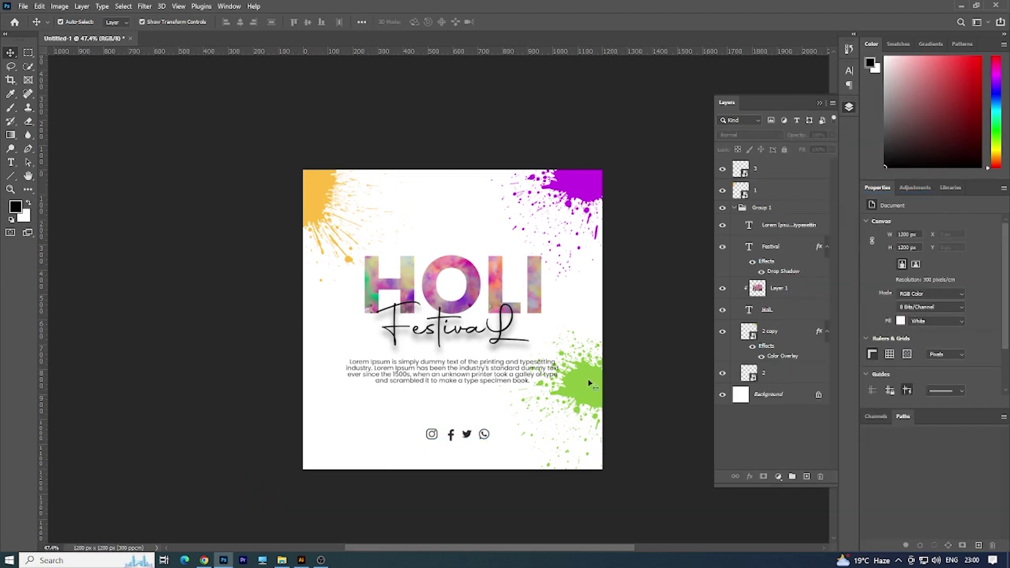
- Centre the social icons near the poster bottom and shrink them slightly
left_click_drag(467, 439, 462, 448)
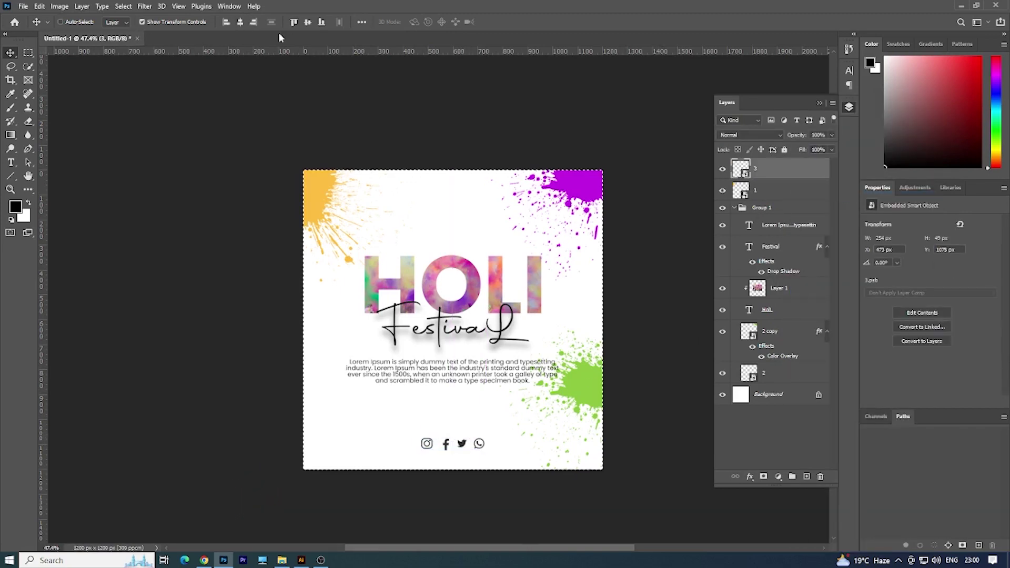
key("ctrl+t")
scroll(483, 452, "up", 2, "alt")
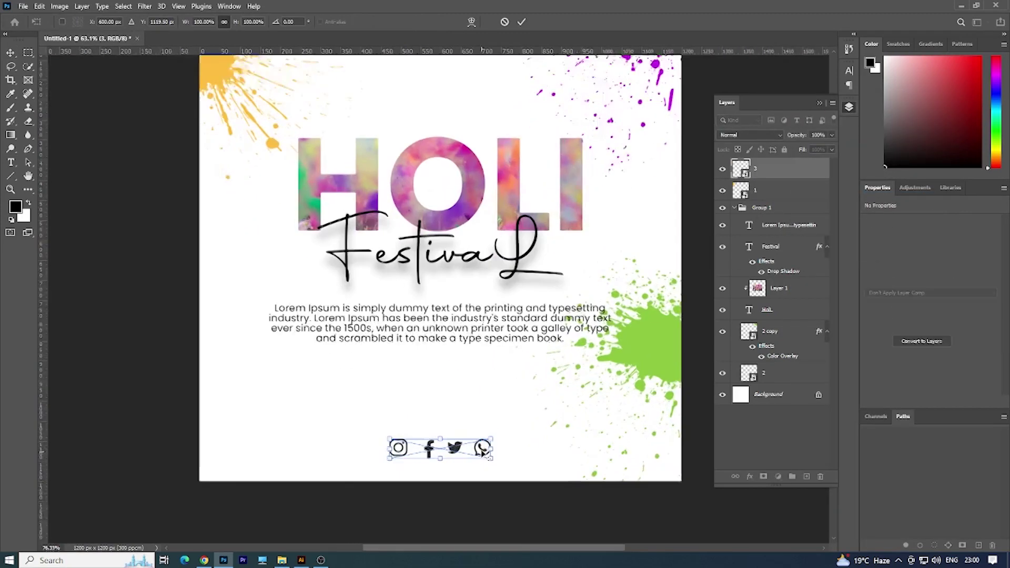
scroll(484, 452, "up", 1)
left_click_drag(493, 459, 480, 456)
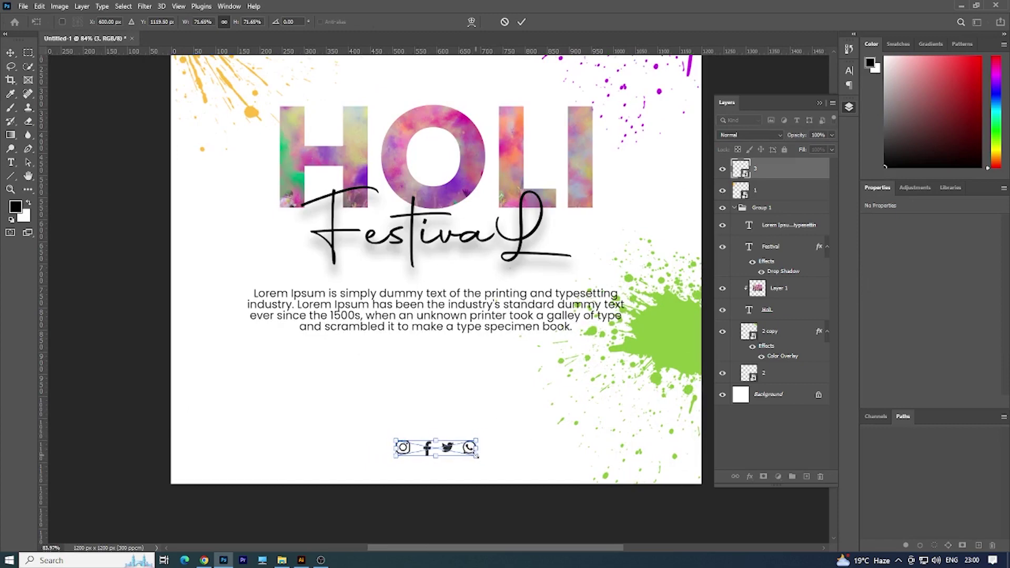
key("Return")
scroll(262, 497, "down", 2)
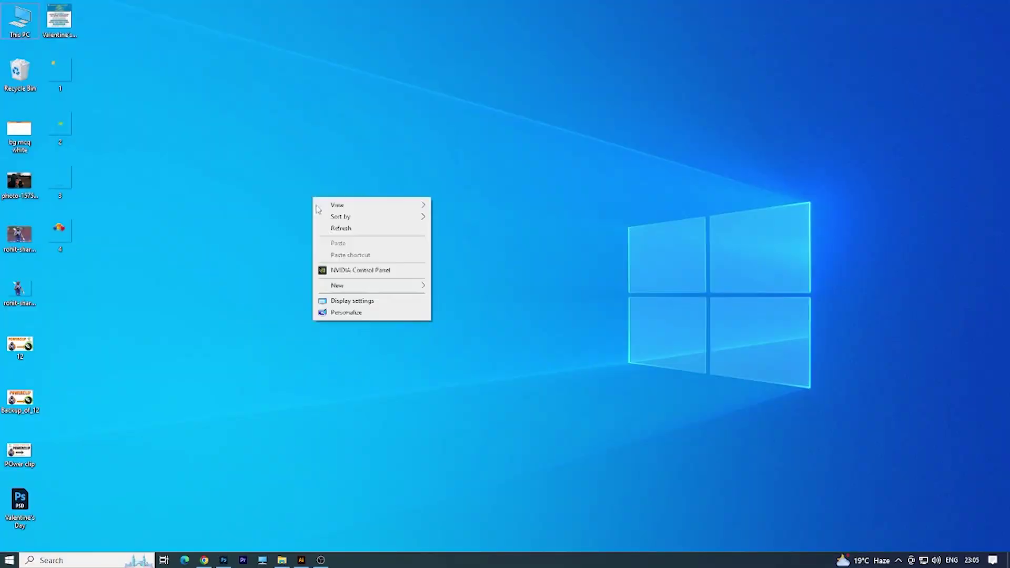
- Place image file 4, the colour bowls, on the poster as a smart object and move it up
left_click(100, 248)
mouse_move(60, 235)
left_mouse_down()
mouse_move(216, 566)
mouse_move(331, 368)
left_mouse_up()
left_click(518, 21)
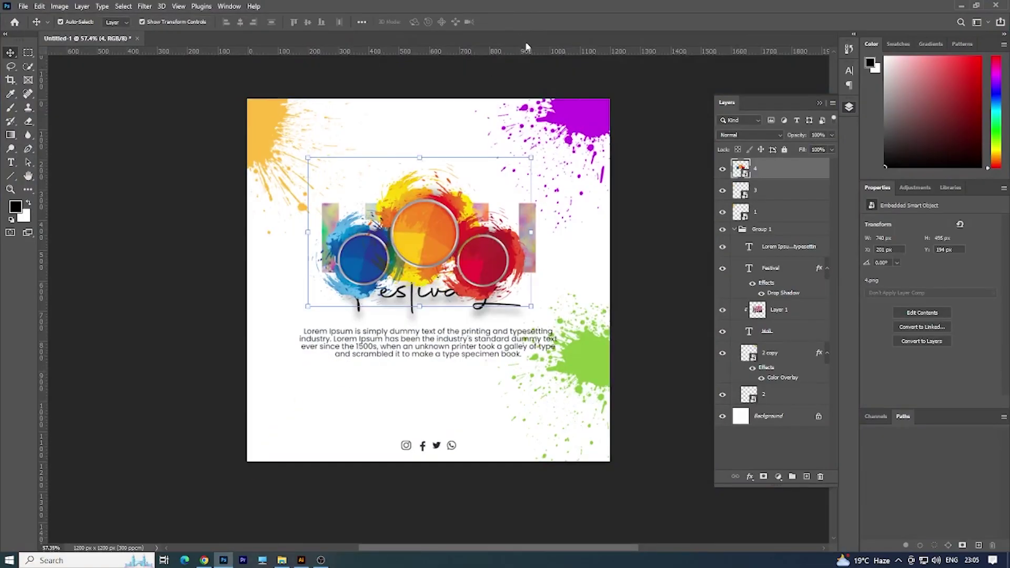
right_click(785, 172)
left_click(821, 196)
left_click_drag(414, 242, 418, 202)
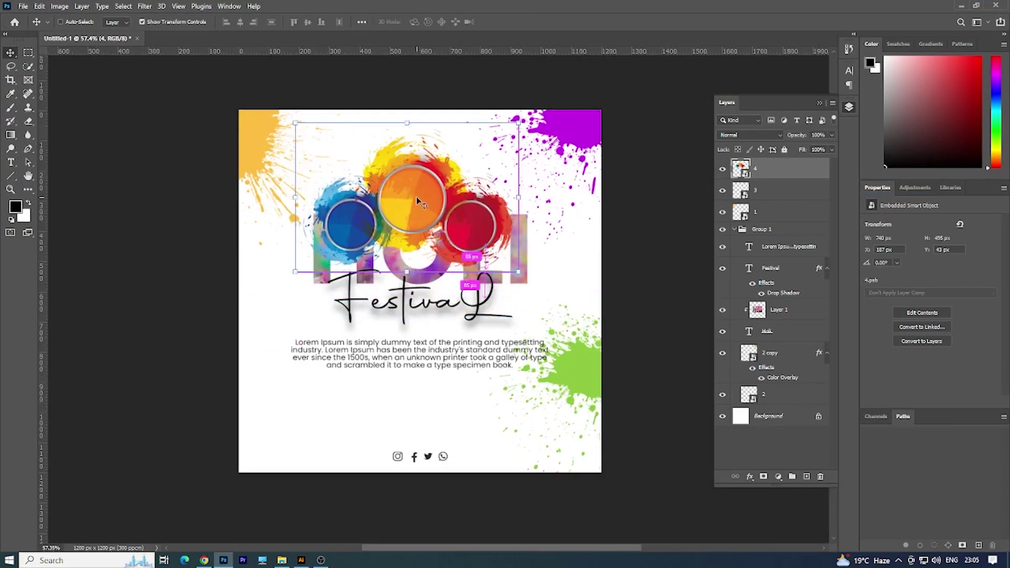
- Set the colour bowls near the top edge and nudge HOLI, Festival and body text down
left_click_drag(263, 369, 321, 294)
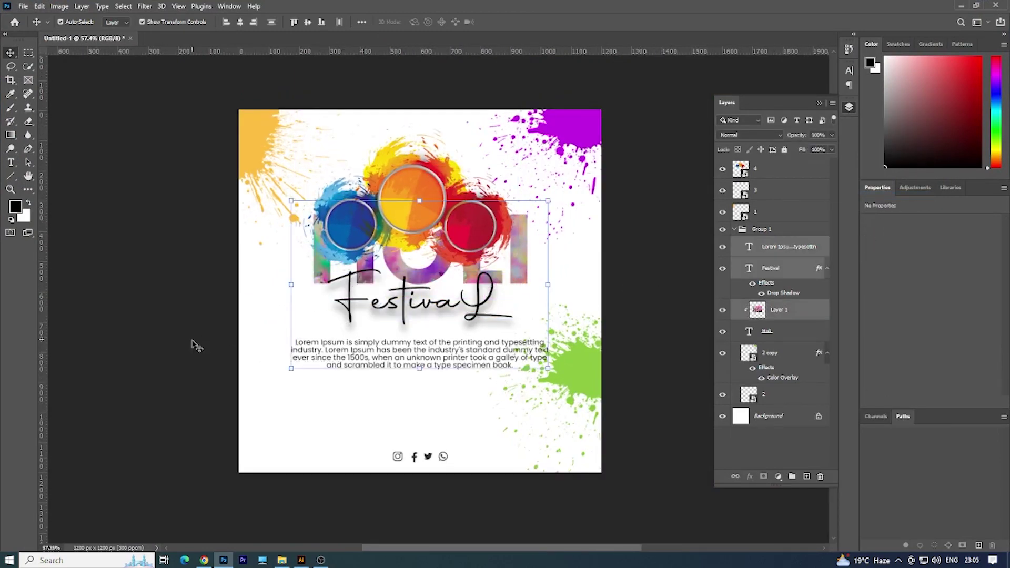
left_click_drag(383, 253, 384, 206)
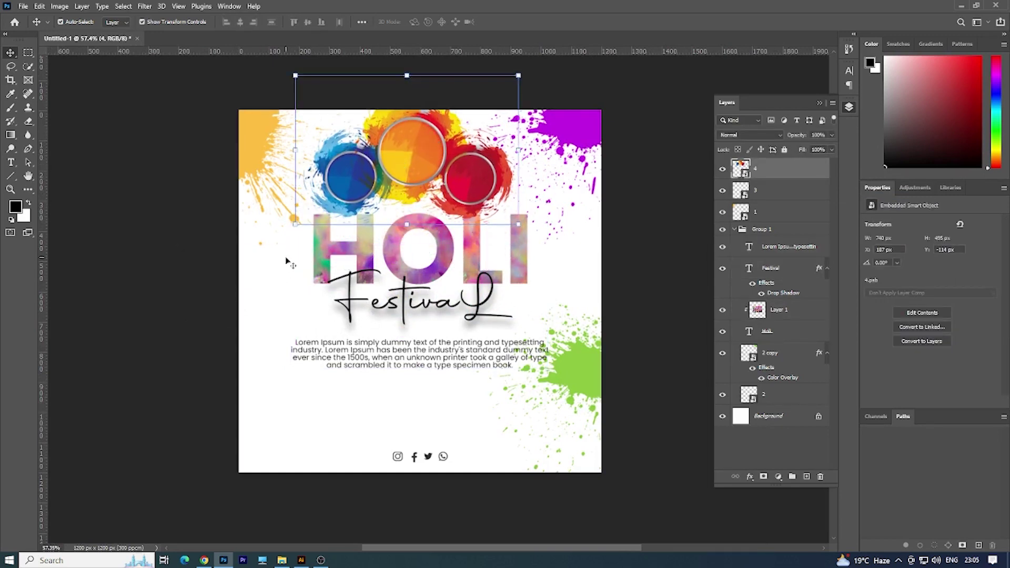
left_click_drag(289, 262, 374, 374)
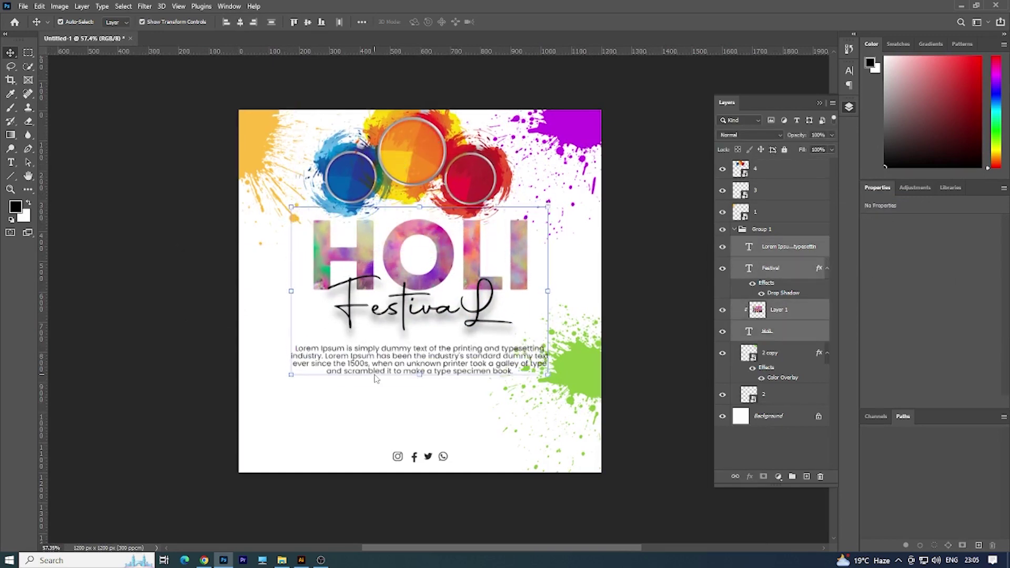
key("shift+Down")
key("shift+Down")
key("shift+Down")
key("shift+Down")
key("shift+Down")
key("shift+Down")
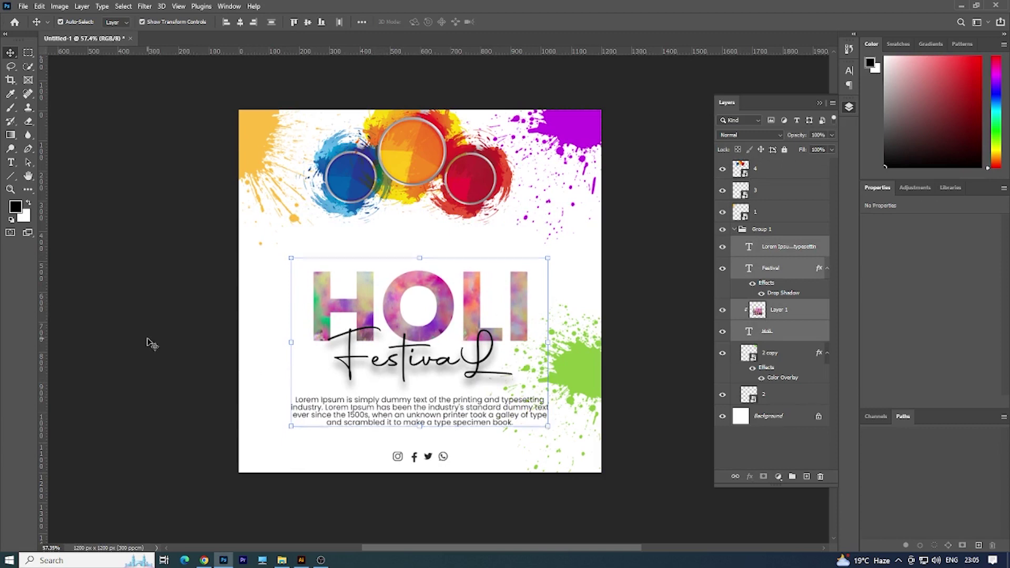
left_click(150, 343)
mouse_move(414, 154)
left_mouse_down()
mouse_move(414, 185)
mouse_move(428, 187)
mouse_move(431, 209)
left_mouse_up()
- Delete the purple splash in the top-right corner
left_click(579, 141)
key("Delete")
scroll(460, 114, "up", 1)
left_click_drag(260, 384, 474, 337)
- Shrink the HOLI title together with its photo fill
left_click_drag(245, 328, 336, 347)
key("ctrl+t")
left_click_drag(539, 274, 527, 303)
scroll(526, 302, "down", 1)
key("Return")
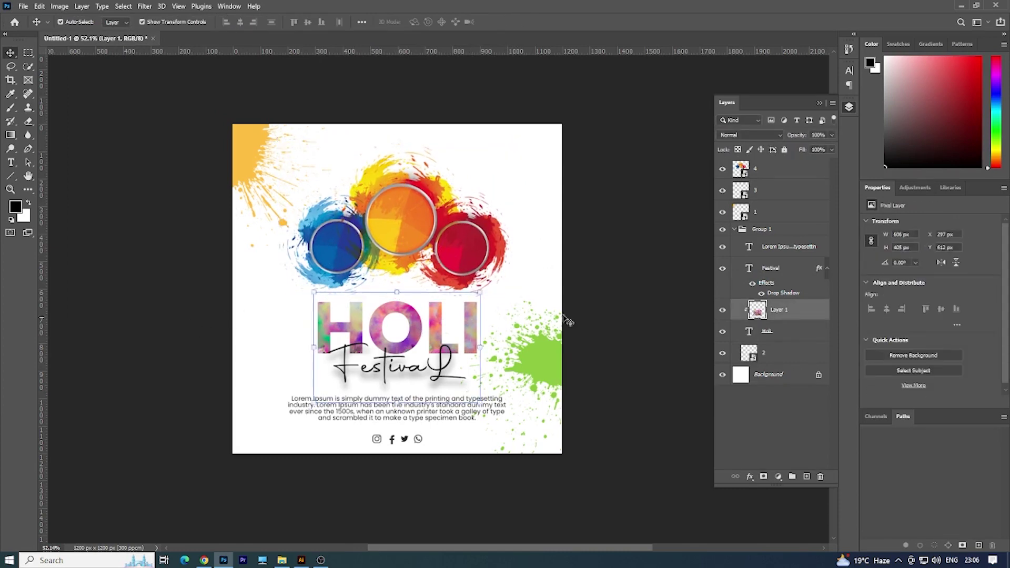
- Remove the old photo fill from HOLI, leaving the letters plain black
left_click(723, 310)
key("alt+Tab")
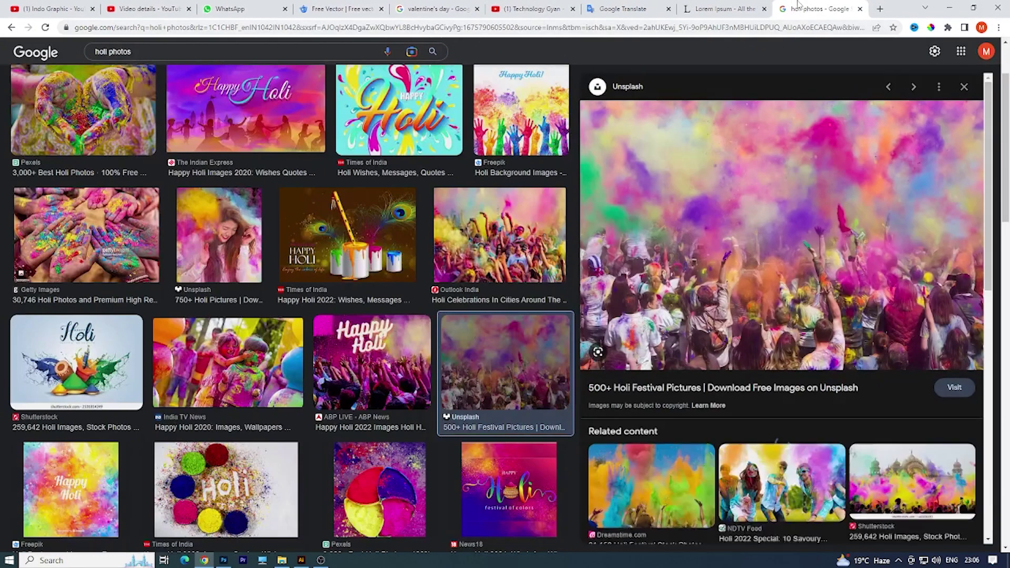
scroll(400, 421, "down", 3)
- Copy a colourful Holi crowd photo from the browser
left_click(392, 453)
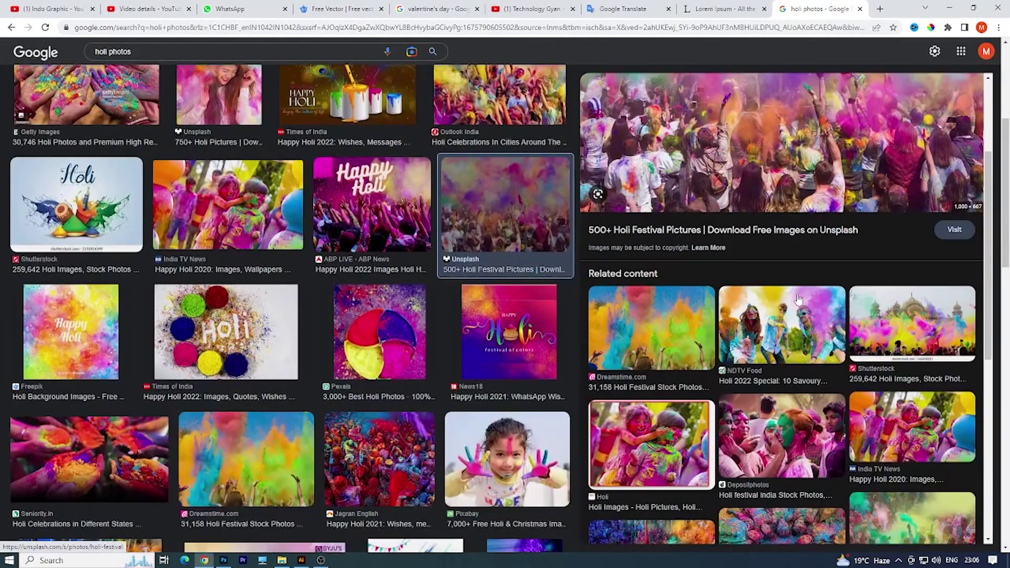
scroll(400, 409, "down", 1)
right_click(733, 181)
right_click(706, 184)
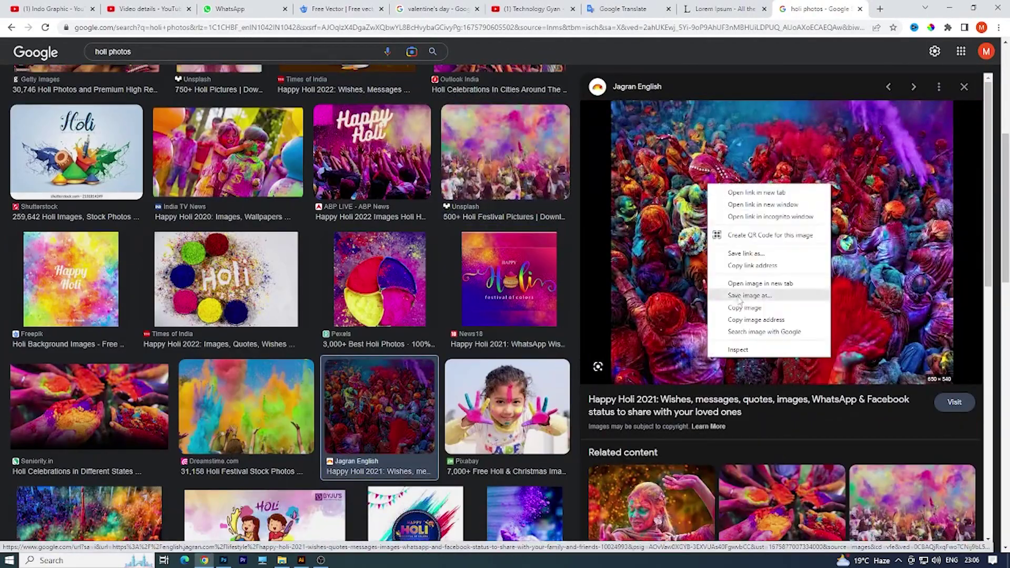
left_click(734, 315)
key("alt+Tab")
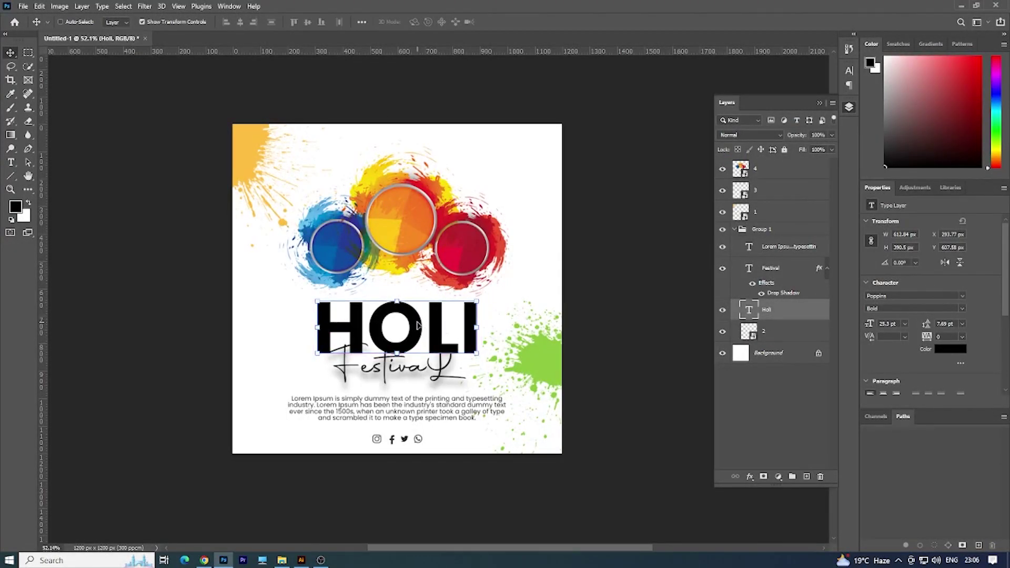
- Paste the crowd photo, clip it into the HOLI letters and shrink it slightly
key("ctrl+v")
right_click(798, 310)
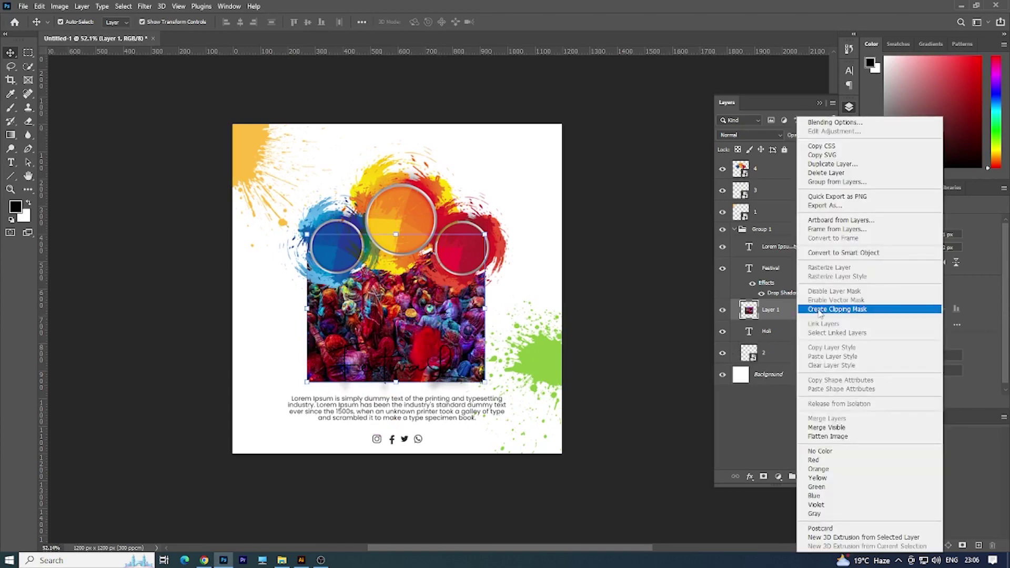
left_click(821, 309)
left_click(427, 321)
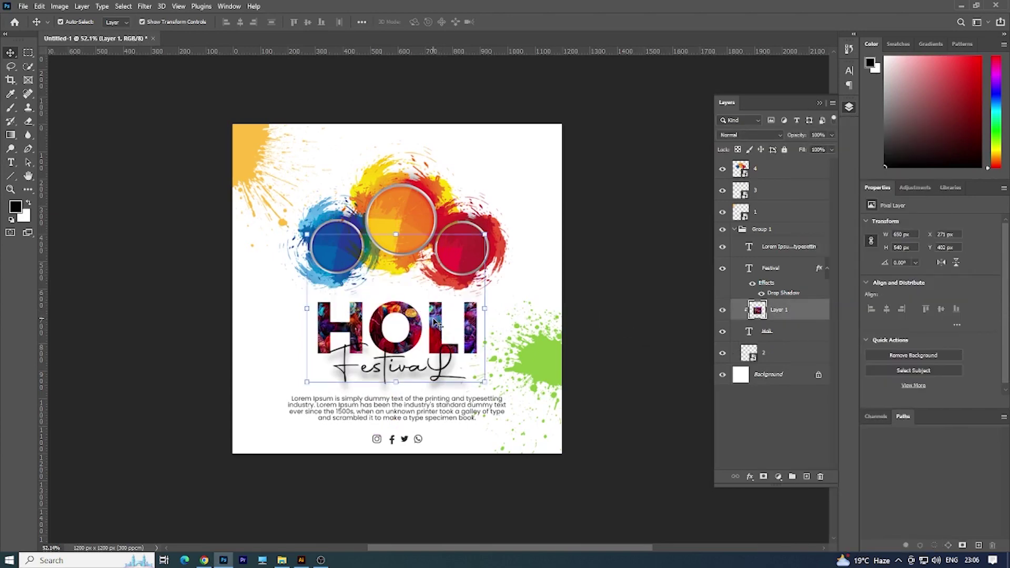
left_click_drag(489, 253, 481, 258)
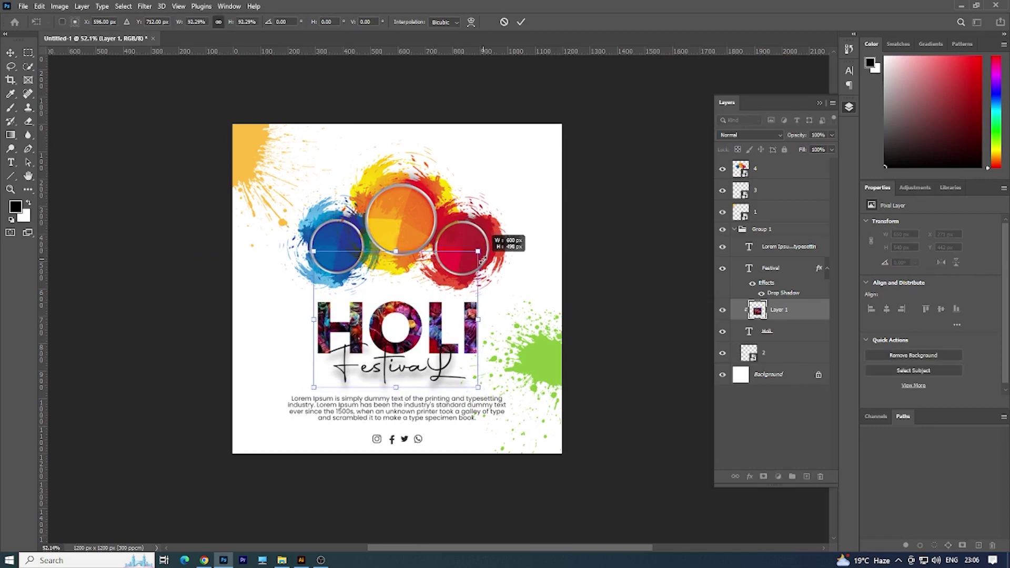
key("Return")
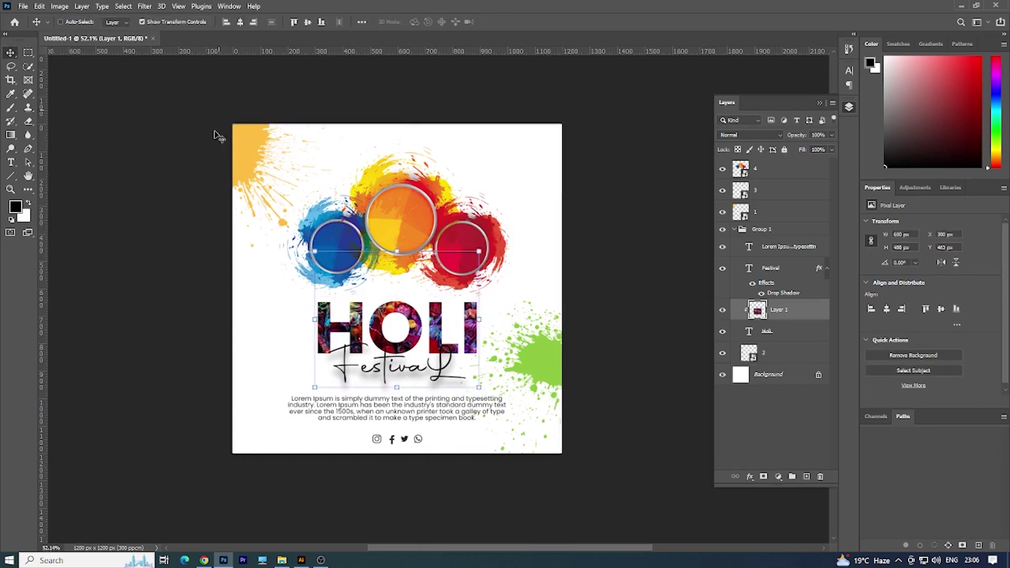
left_click(219, 135)
- Nudge the colour bowls two steps lower
scroll(430, 356, "up", 1)
scroll(430, 375, "up", 1)
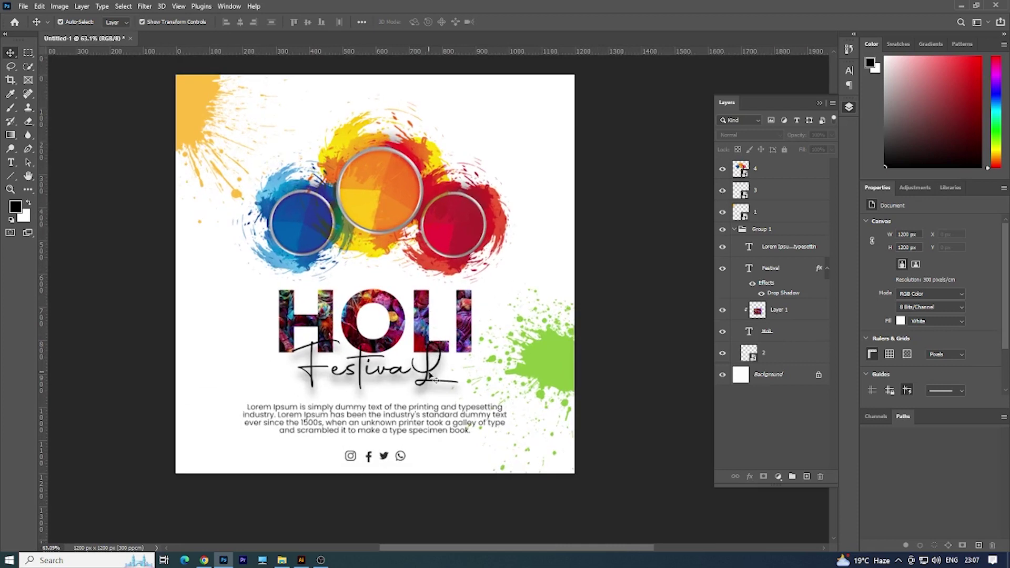
scroll(447, 373, "down", 2)
scroll(453, 347, "down", 1)
left_click(408, 238)
key("Down")
key("Down")
key("Down")
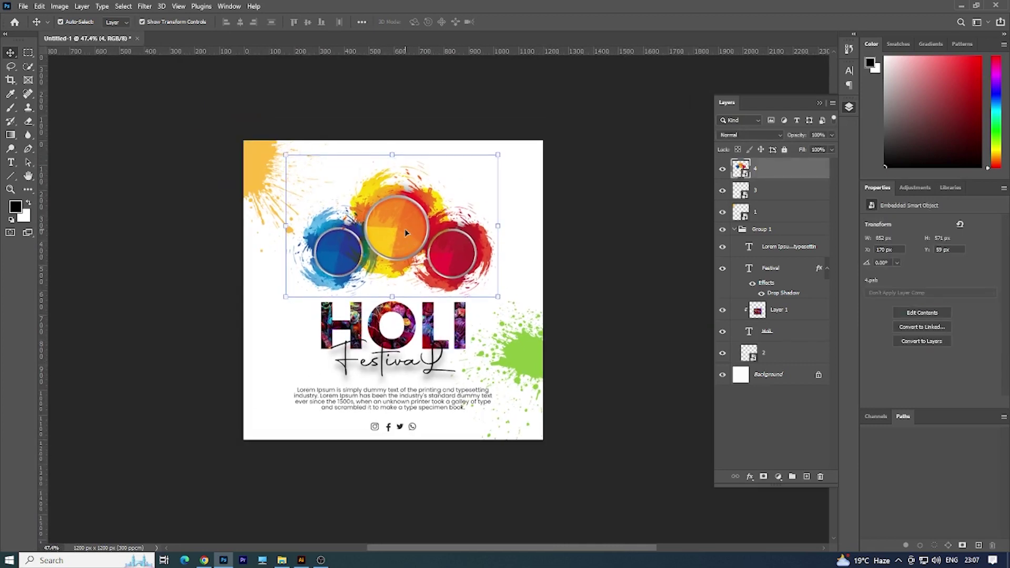
key("Down")
key("Down")
key("Down")
left_click(593, 263)
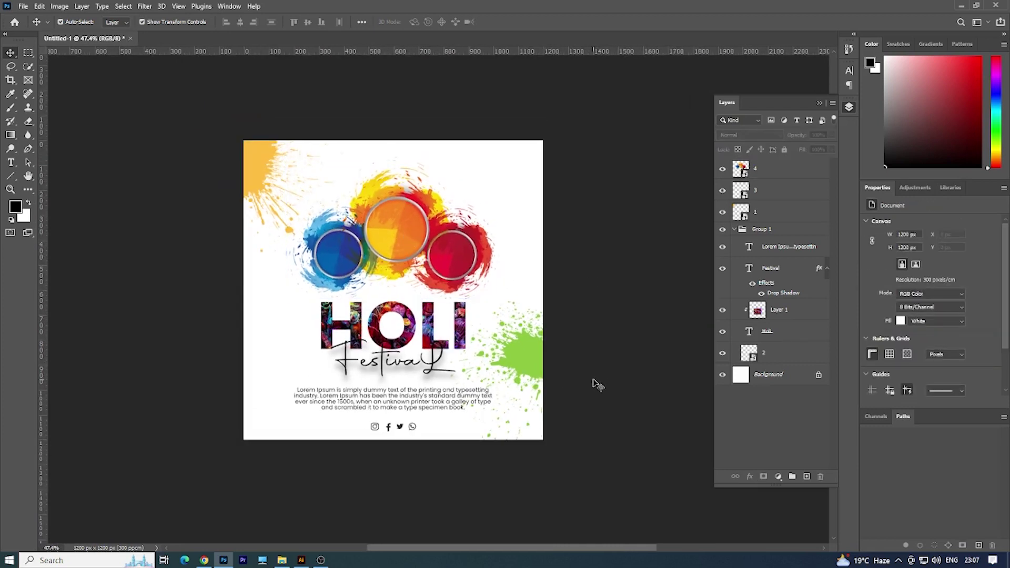
- Copy a second Holi crowd photo from the web and paste it into the poster
key("alt+Tab")
scroll(503, 352, "down", 2)
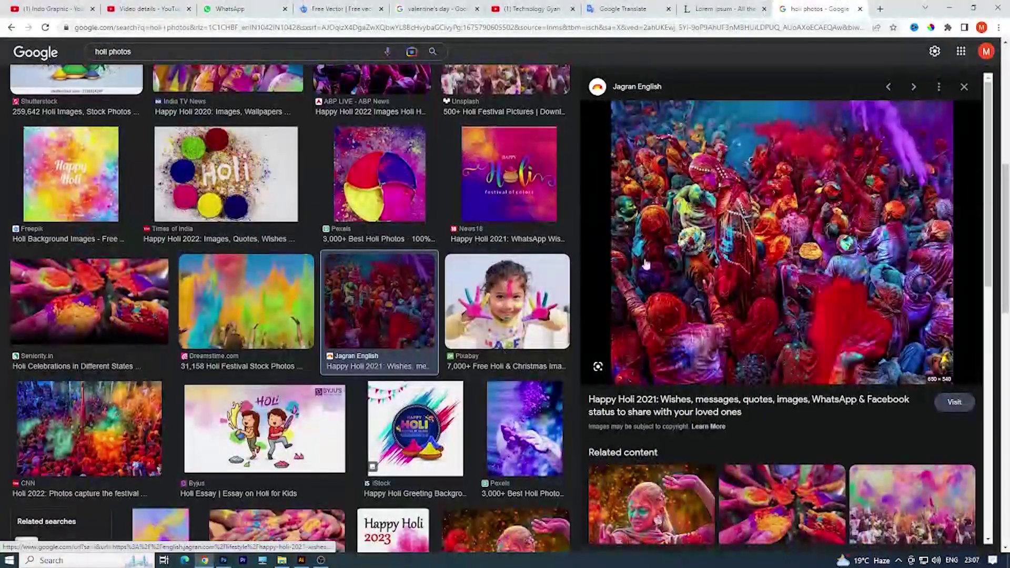
right_click(758, 194)
left_click(784, 323)
right_click(737, 217)
left_click(768, 342)
key("alt+Tab")
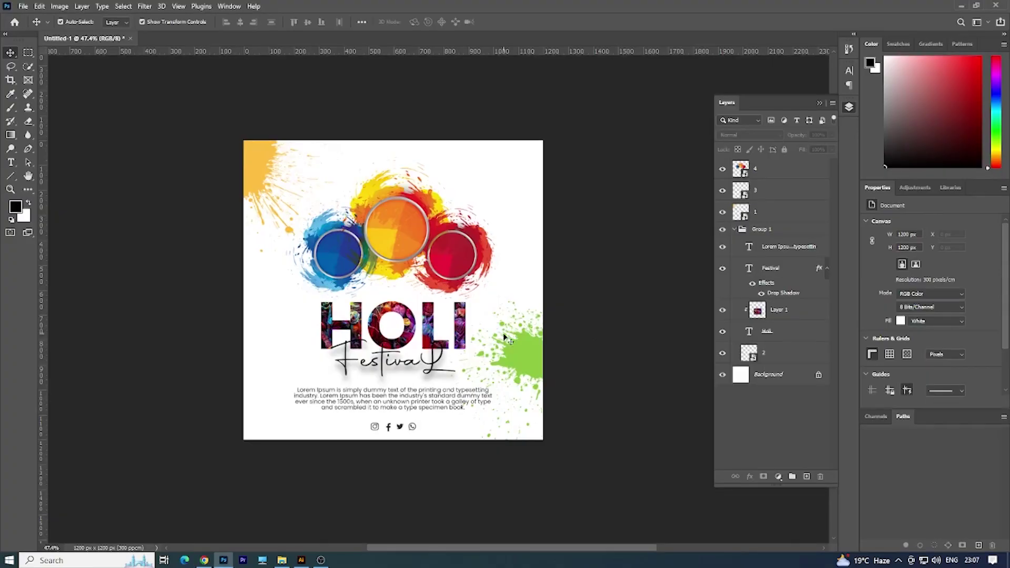
scroll(525, 293, "up", 1)
key("ctrl+v")
- Move the crowd photo to the top-right, behind the colour bowls, and enlarge it
left_click_drag(380, 283, 453, 193)
key("ctrl+[")
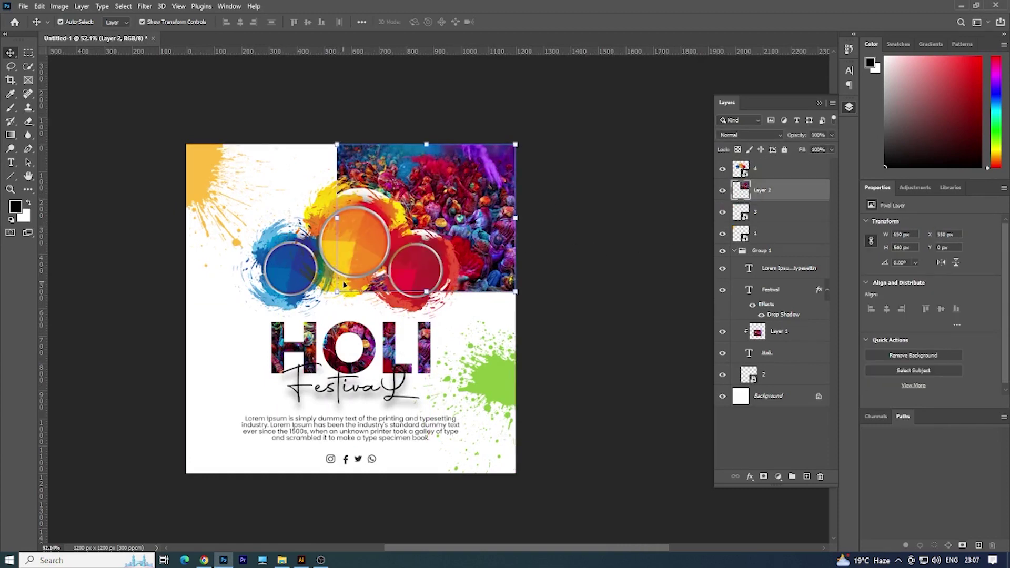
left_click_drag(335, 293, 299, 319)
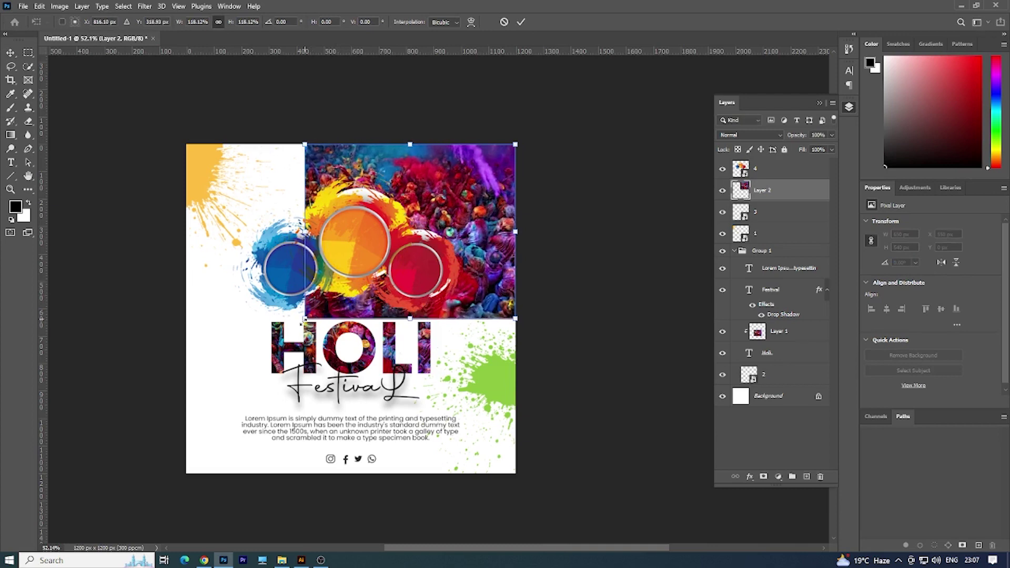
- Erase the photo's bottom and left edges softly into the white background
left_click(28, 121)
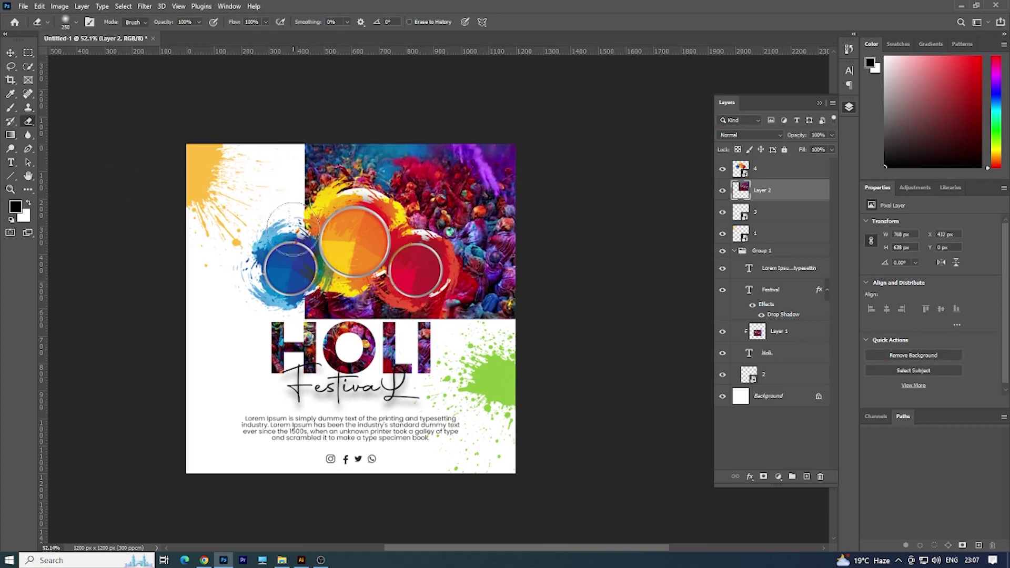
mouse_move(293, 269)
left_mouse_down()
mouse_move(347, 310)
mouse_move(517, 333)
left_mouse_up()
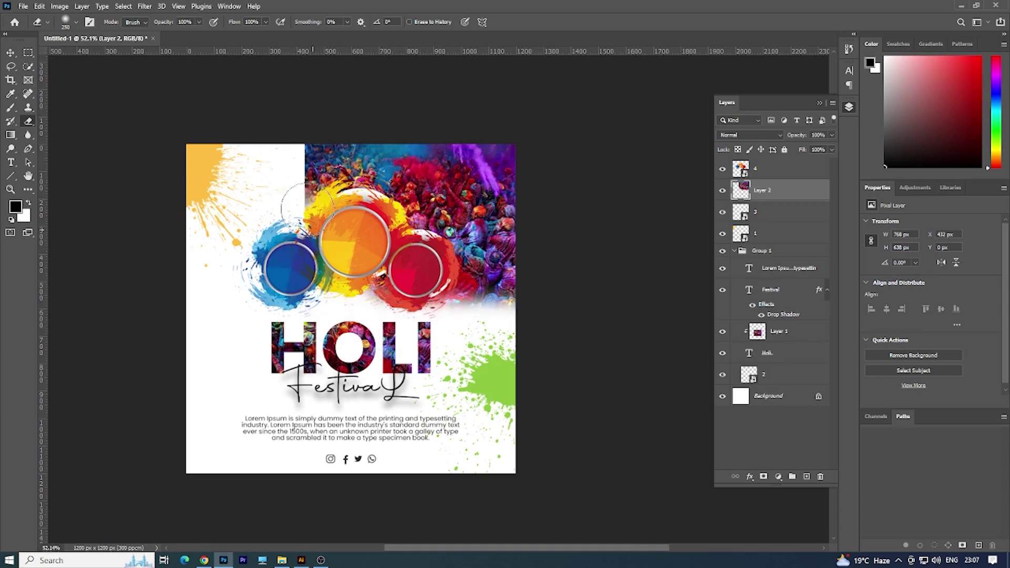
left_click_drag(307, 209, 286, 145)
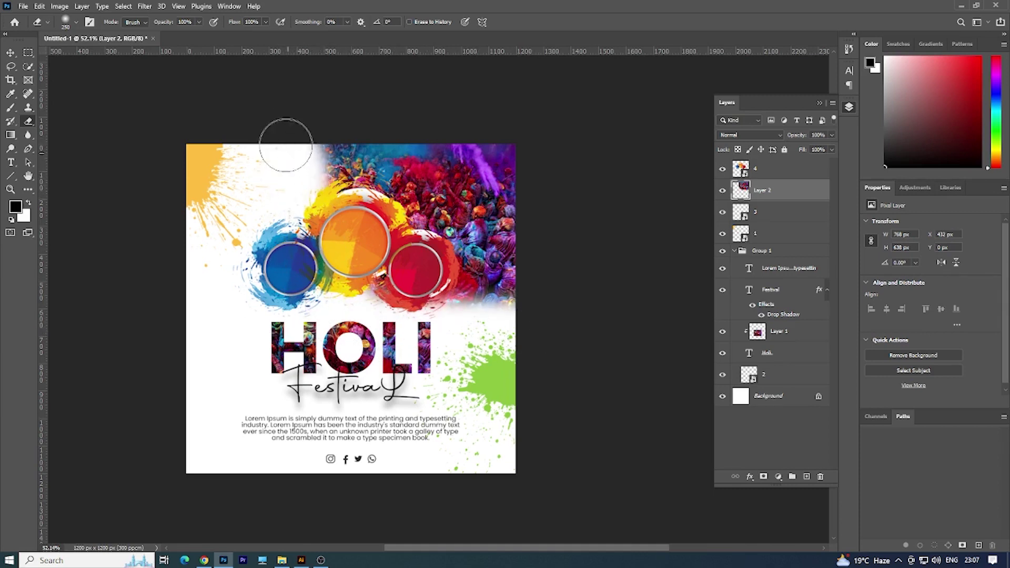
left_click_drag(515, 312, 506, 317)
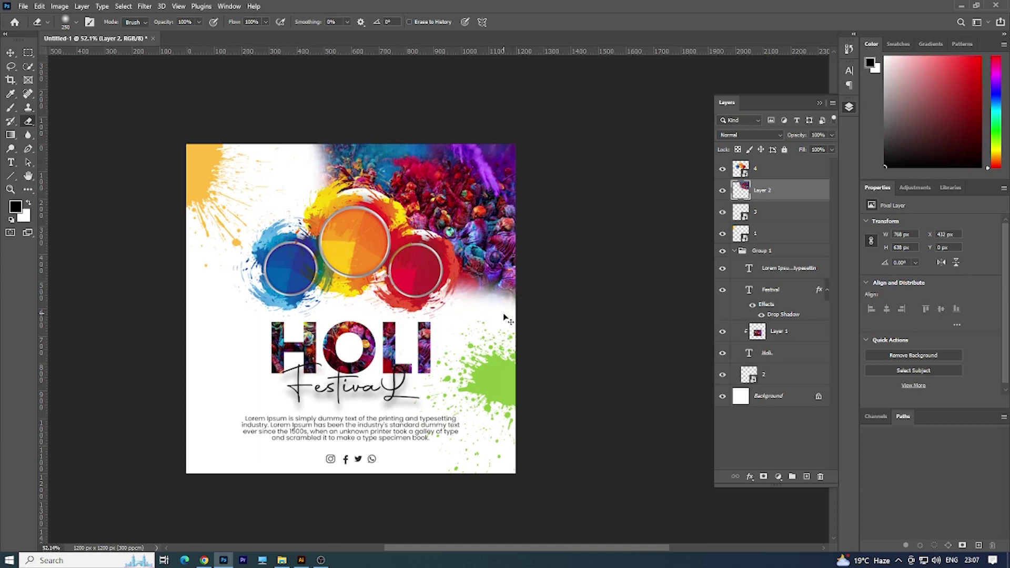
key("ctrl+z")
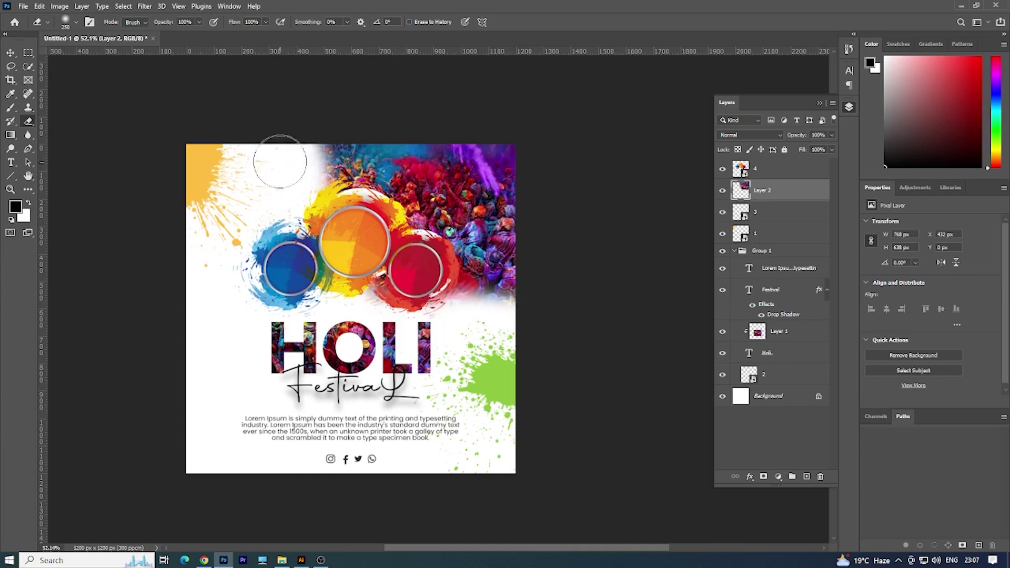
- Enlarge the crowd photo slightly from its bottom-left corner
key("ctrl+t")
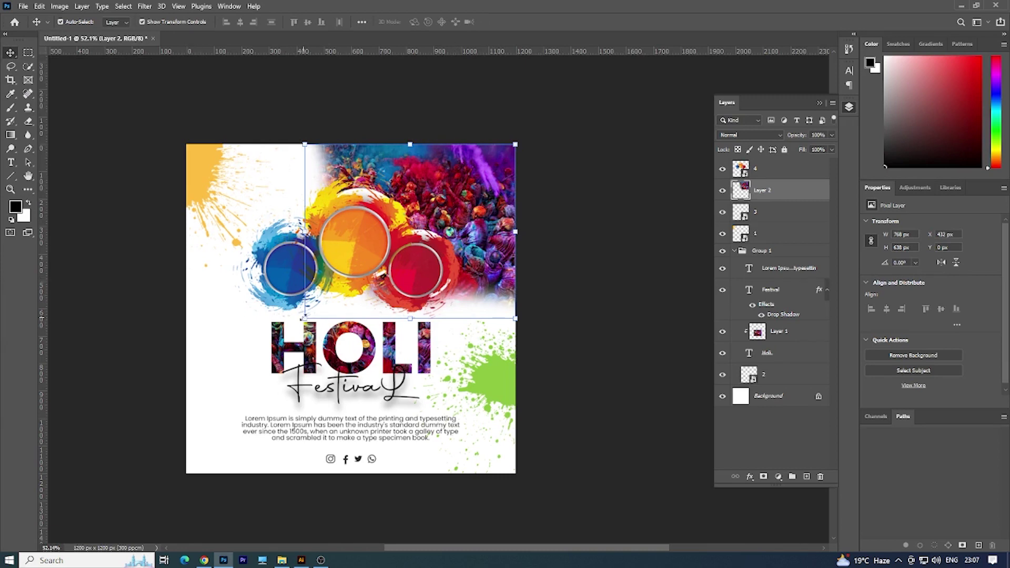
mouse_move(305, 317)
left_mouse_down()
mouse_move(287, 333)
mouse_move(298, 325)
left_mouse_up()
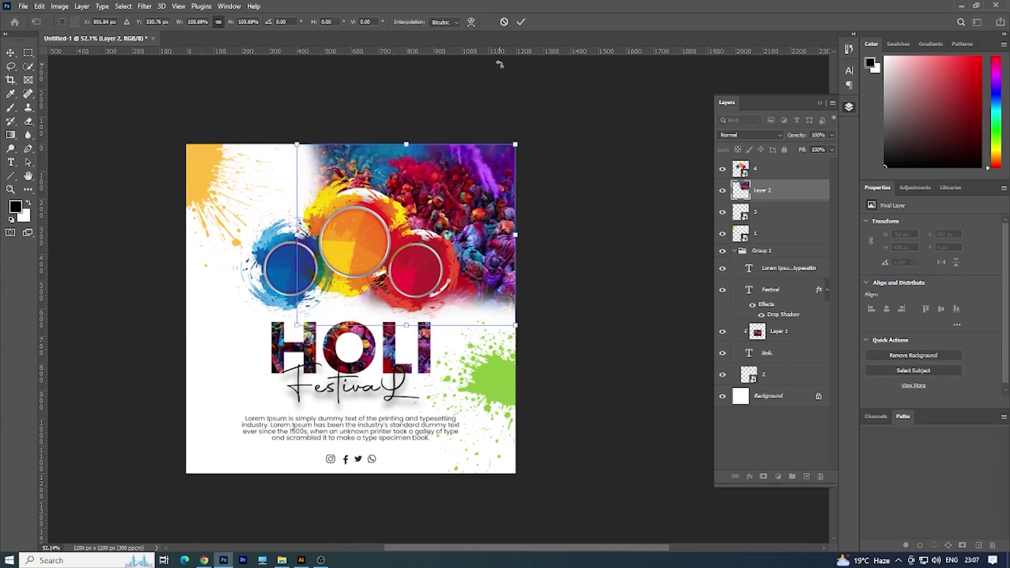
left_click(521, 22)
left_click(26, 122)
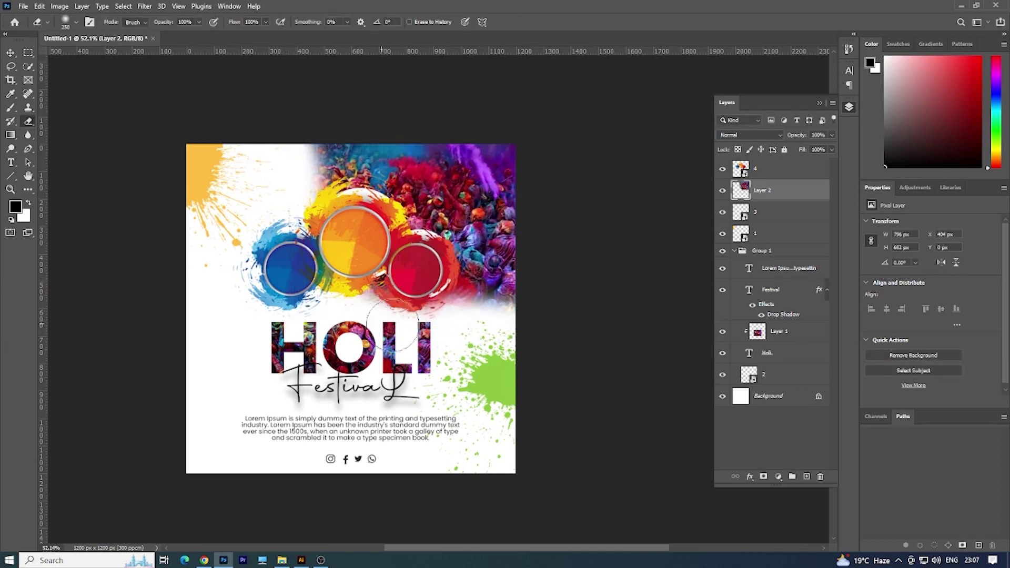
- Set the crowd photo layer's opacity to 50%
left_click(11, 54)
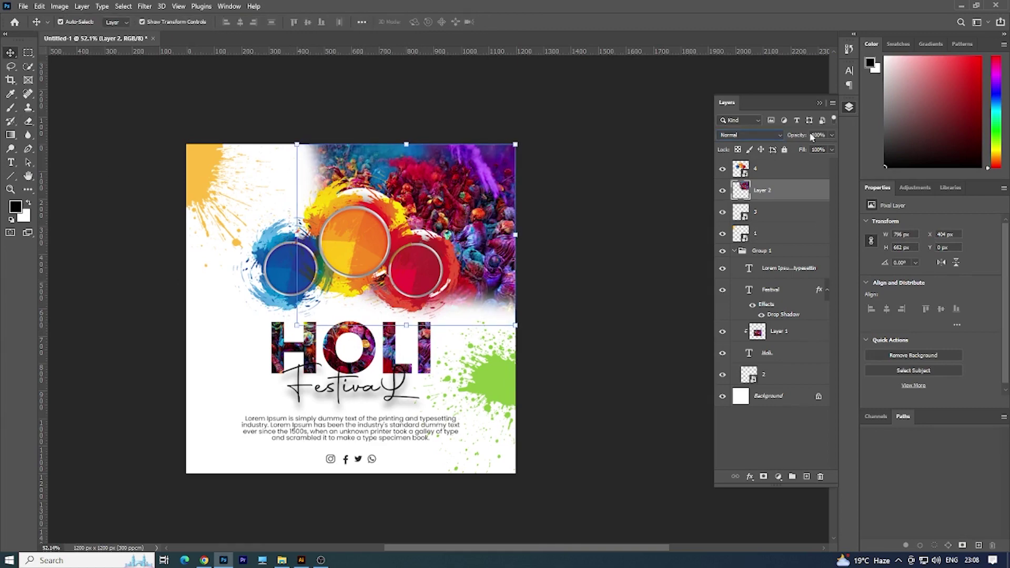
type("50")
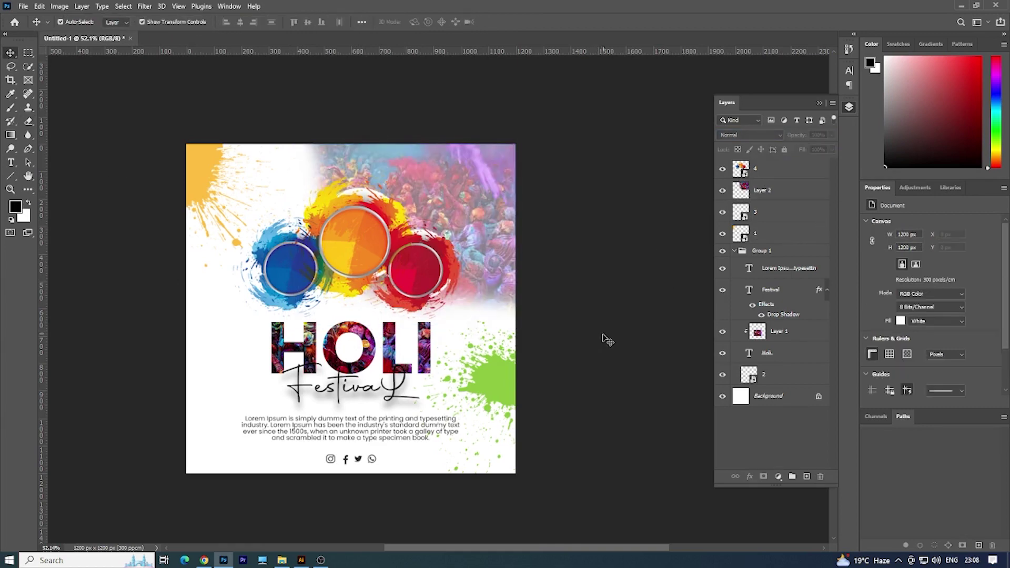
scroll(564, 338, "down", 3)
scroll(549, 339, "up", 2)
- Fit the whole poster on screen and select the Festival script layer
key("ctrl+s")
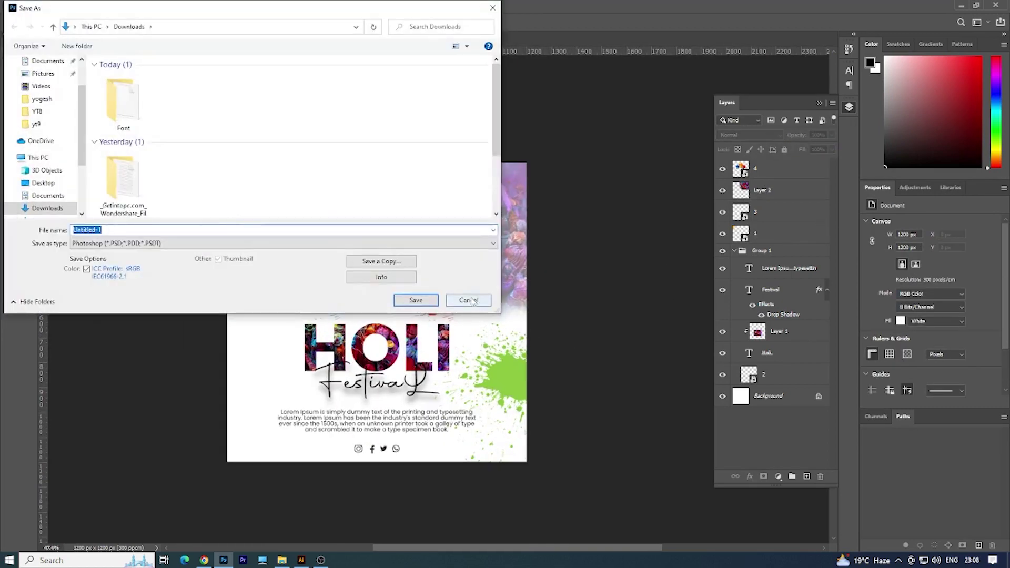
left_click(467, 298)
key("ctrl+0")
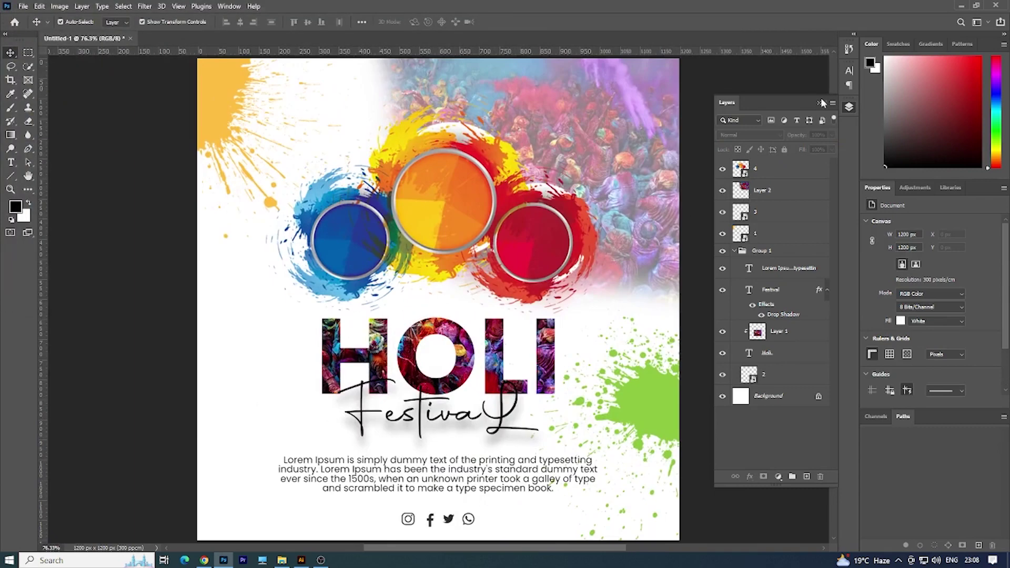
left_click(819, 102)
left_click(500, 416)
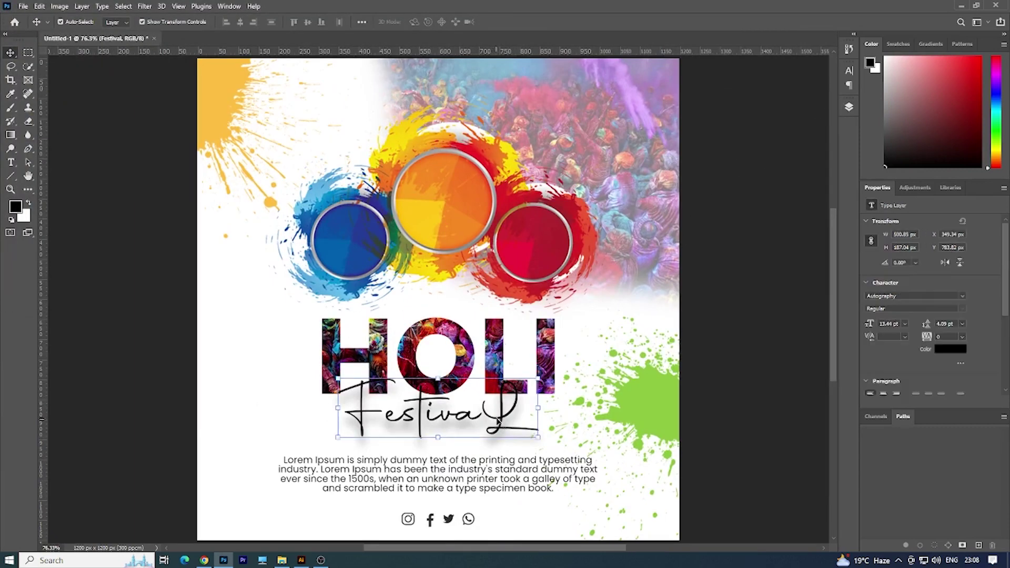
left_click(849, 108)
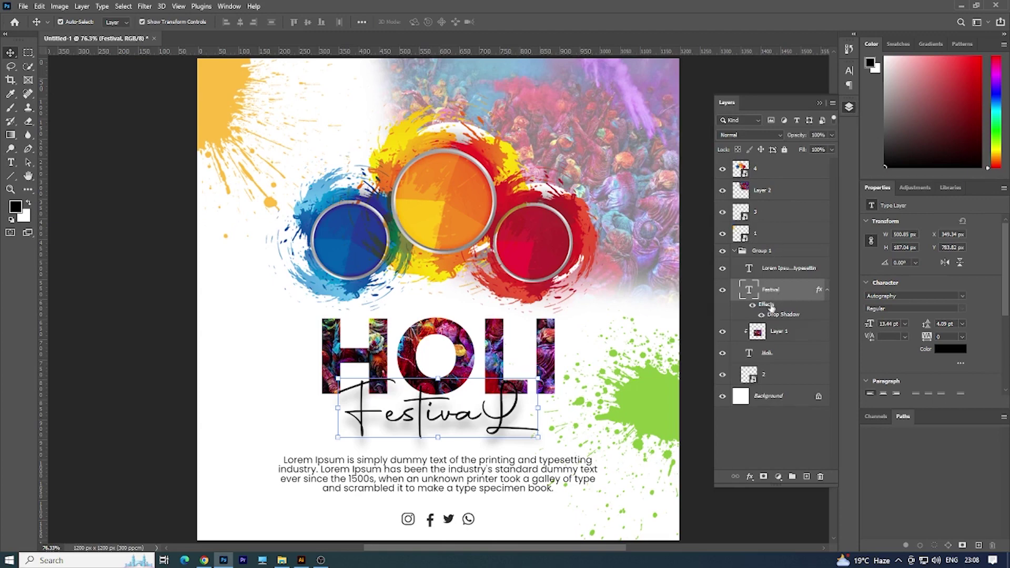
- Reduce Festival's drop shadow to about 6 px distance and 8 px size
double_click(775, 316)
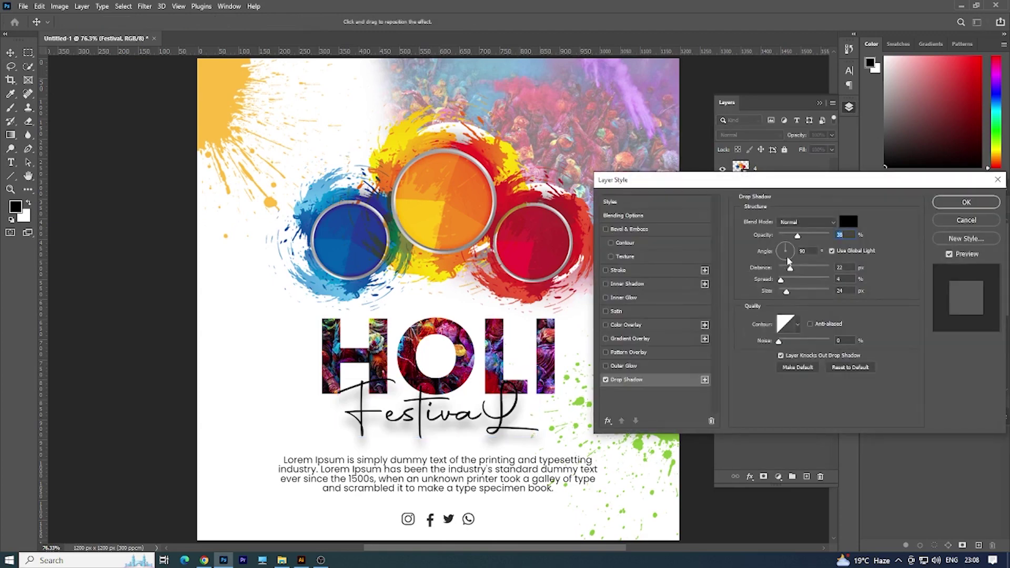
left_click_drag(785, 292, 792, 241)
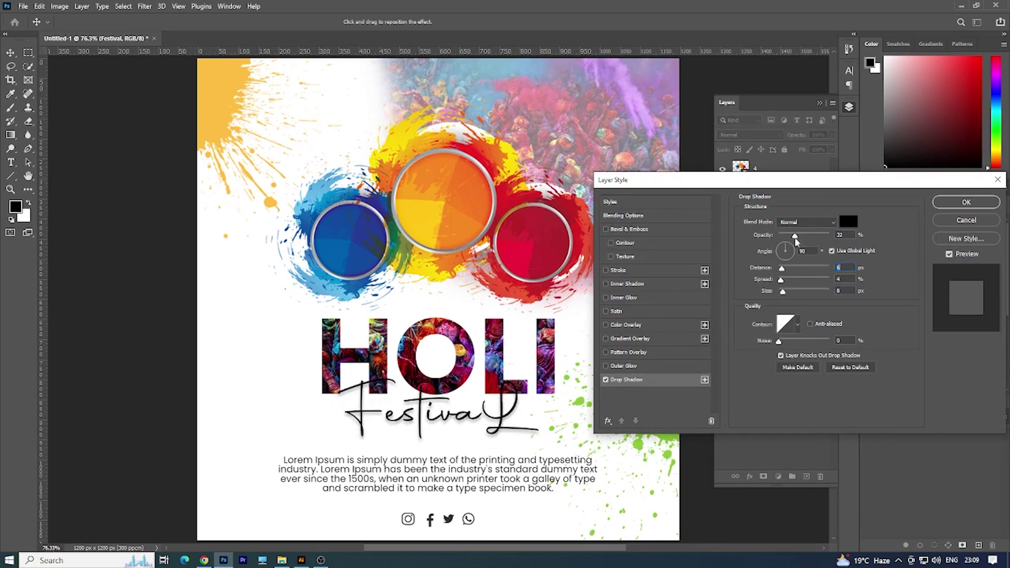
left_click(967, 202)
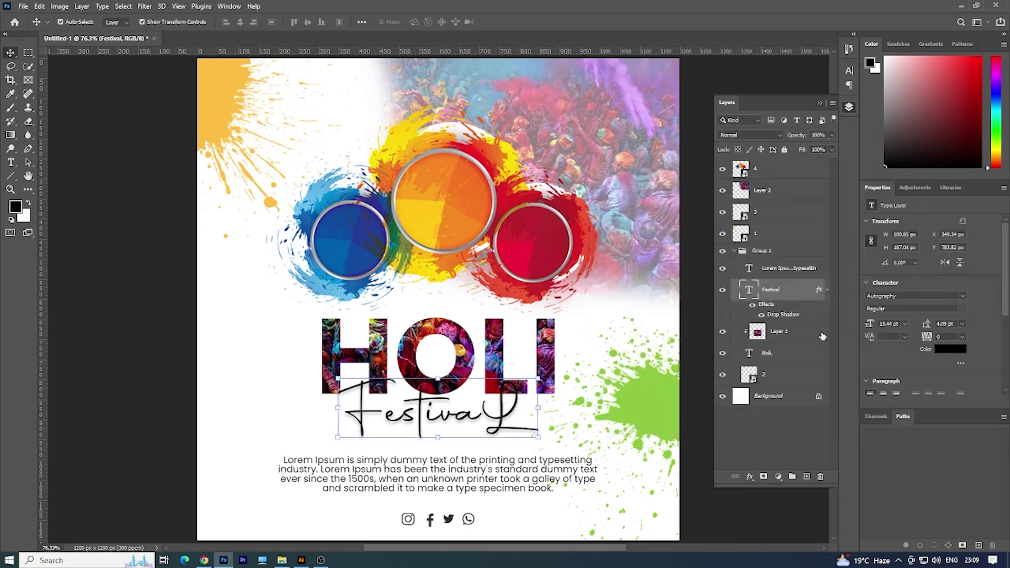
key("ctrl+s")
- Duplicate the lorem ipsum paragraph and change the copy to 'of Colour' under Festival
left_click(472, 308)
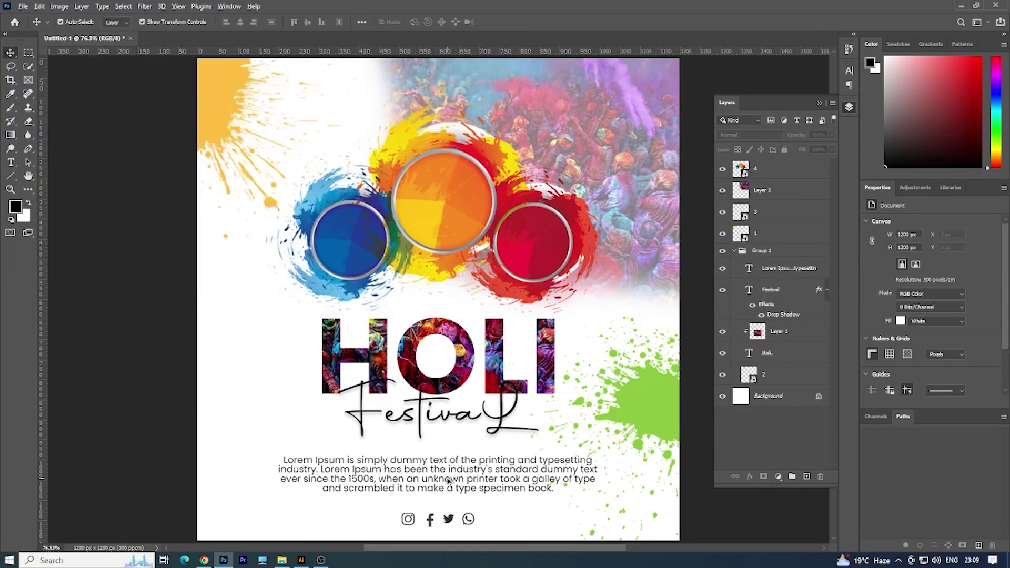
key("ctrl+j")
left_click_drag(457, 437, 457, 420)
double_click(456, 419)
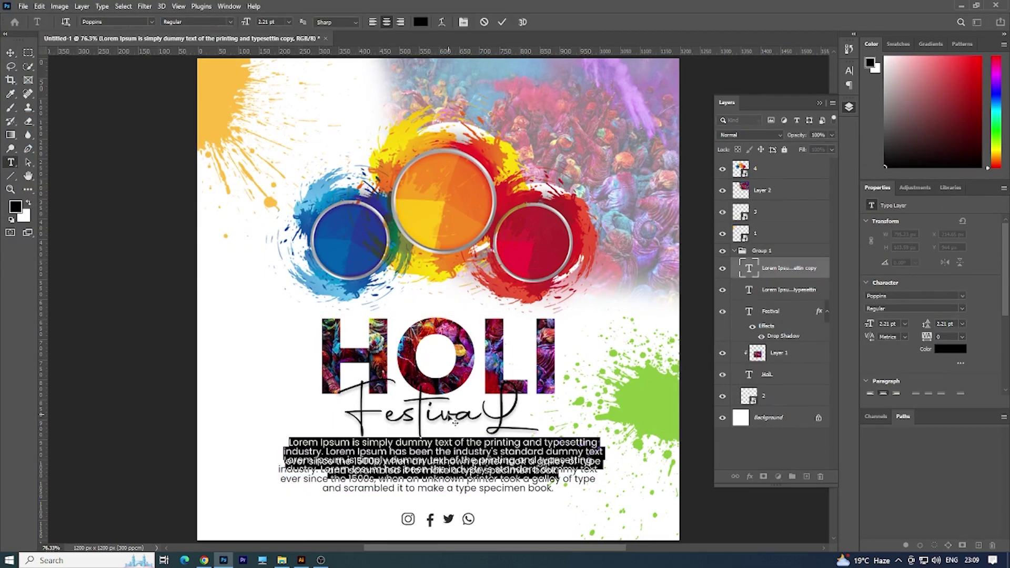
key("alt+Tab")
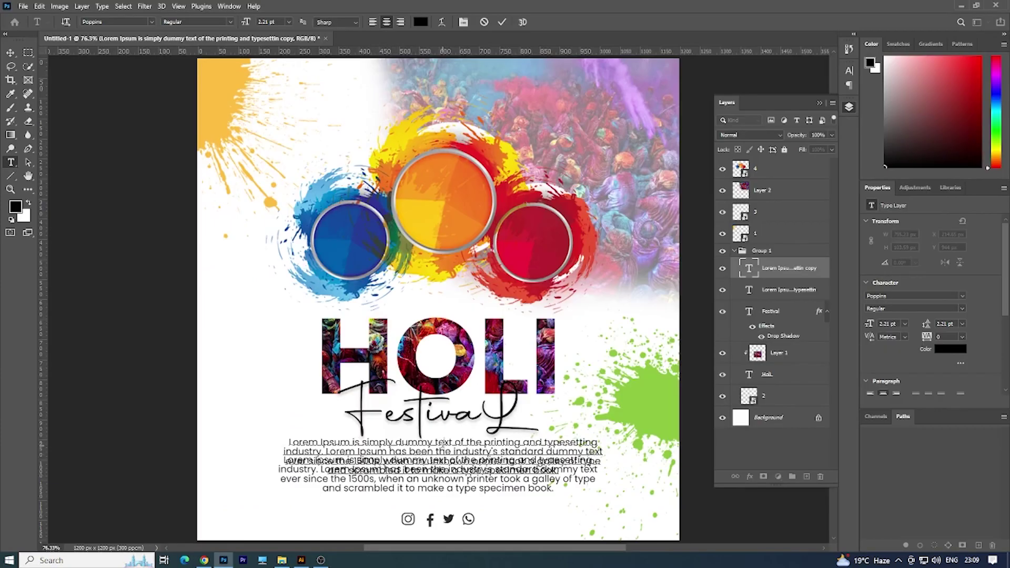
type("of Colour")
key("ctrl+Return")
key("v")
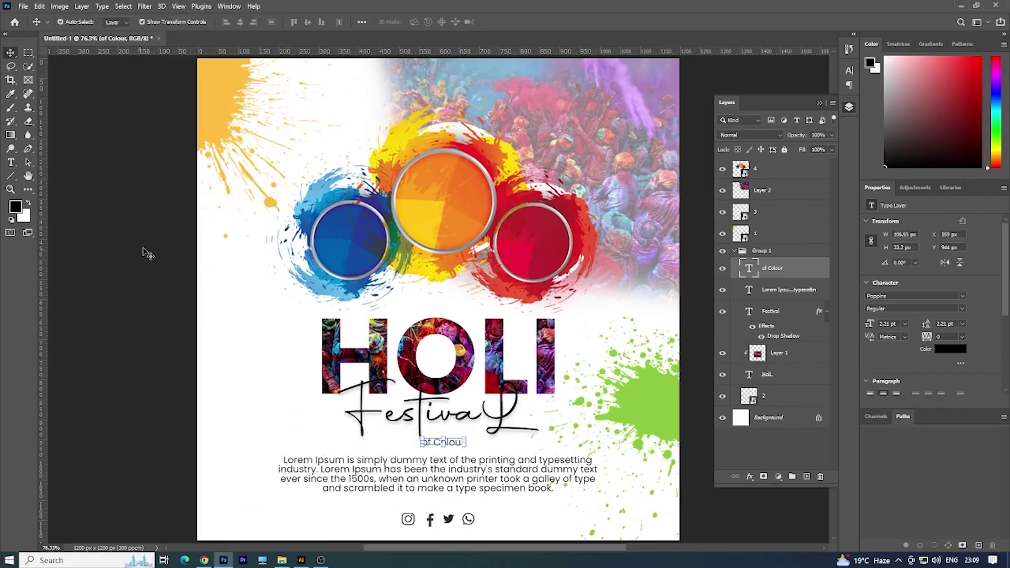
left_click(146, 253)
- Move the icons and Lorem Ipsum down; raise the bowls, HOLI and Festival slightly
scroll(438, 436, "up", 5)
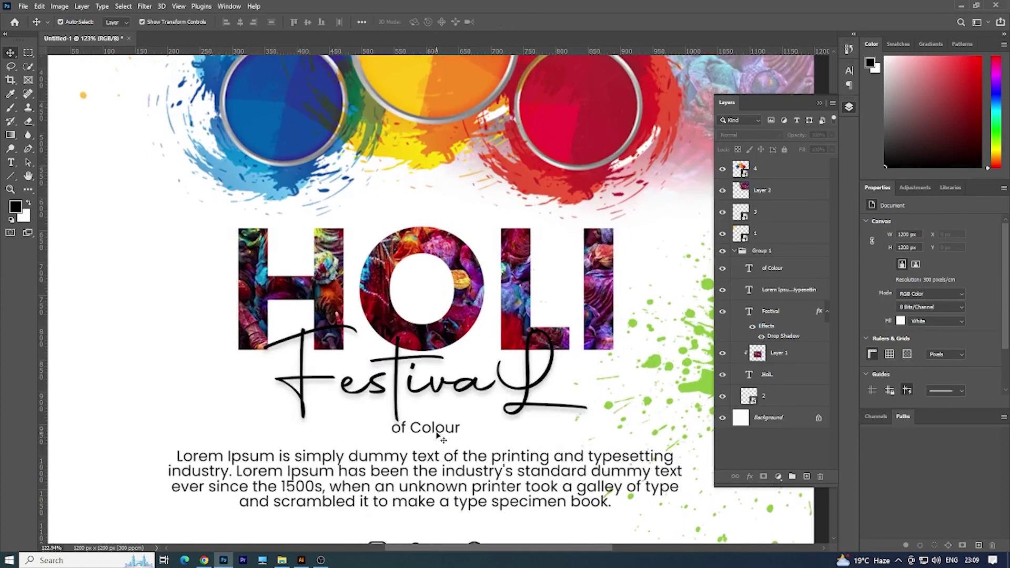
scroll(438, 436, "down", 7)
left_click(442, 495)
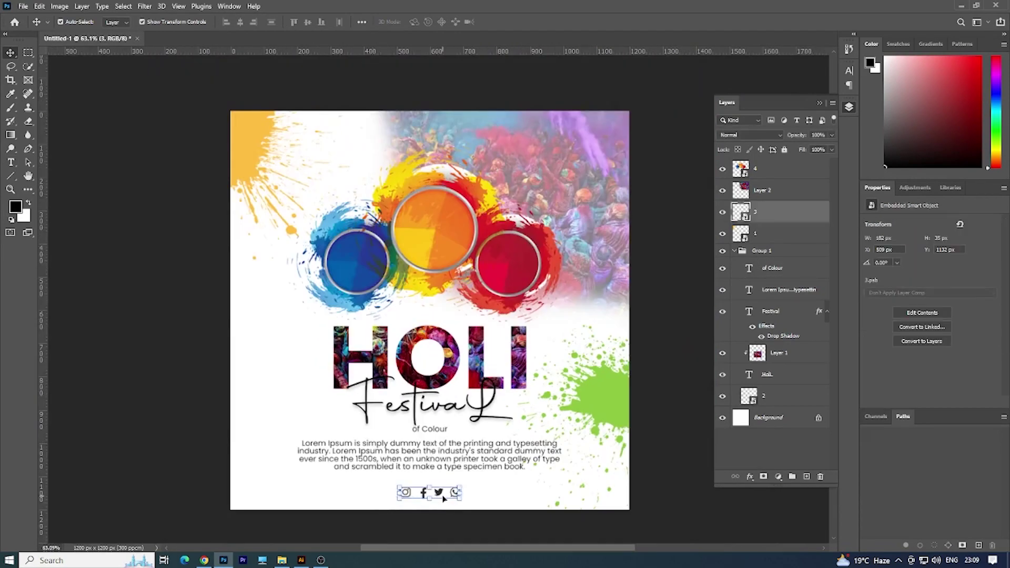
left_click_drag(444, 500, 444, 504)
left_click_drag(391, 476, 391, 483)
left_click_drag(438, 241, 431, 232)
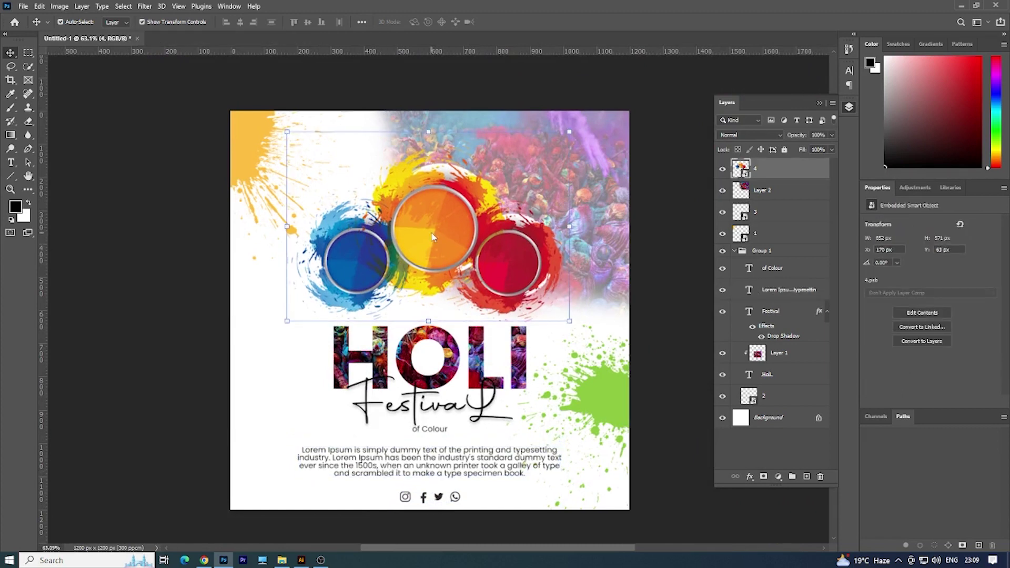
left_click_drag(420, 378, 420, 370)
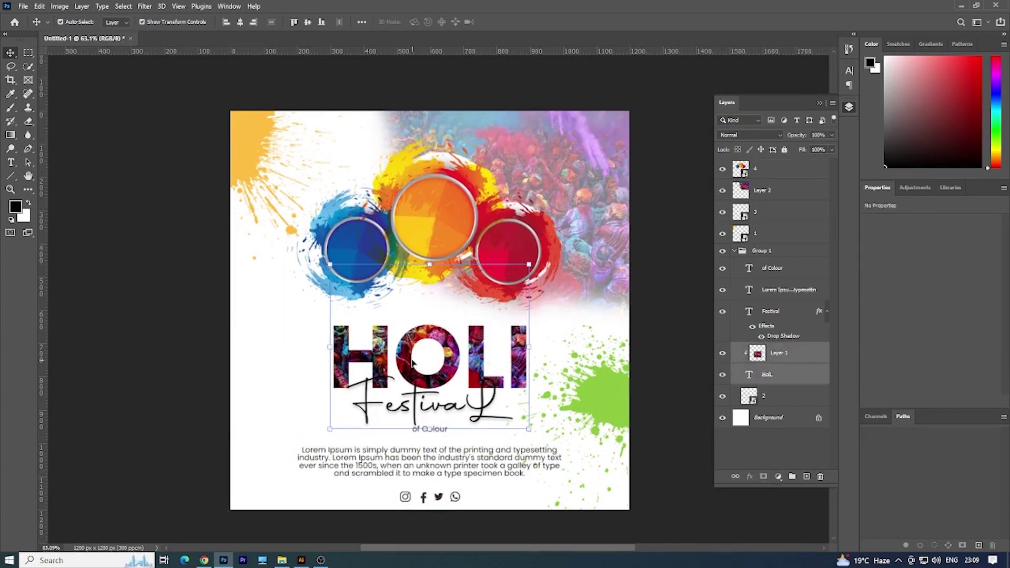
left_click_drag(434, 436, 434, 430)
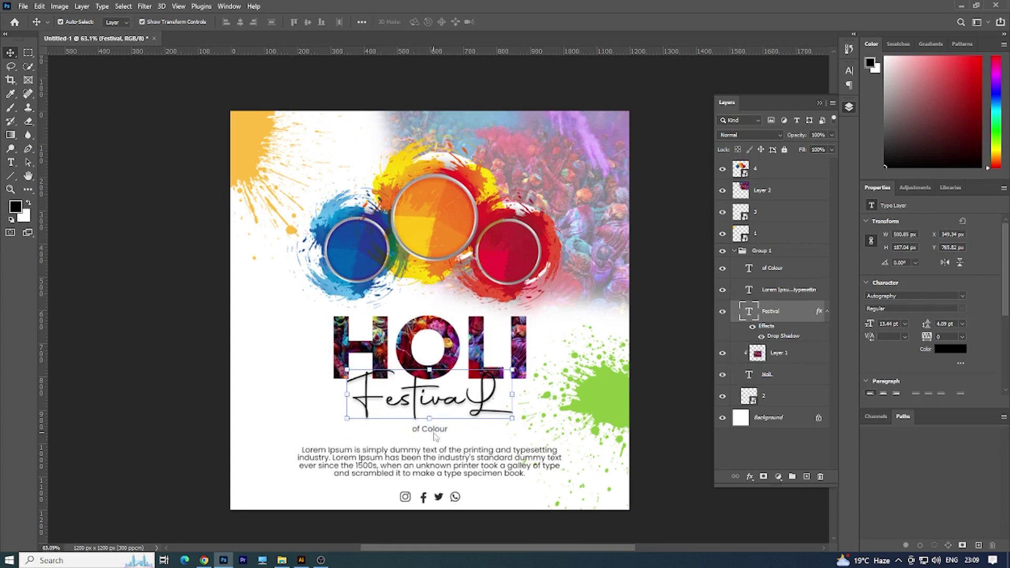
- Set 'of Colour' to Medium weight and enlarge it to about 162%
double_click(430, 429)
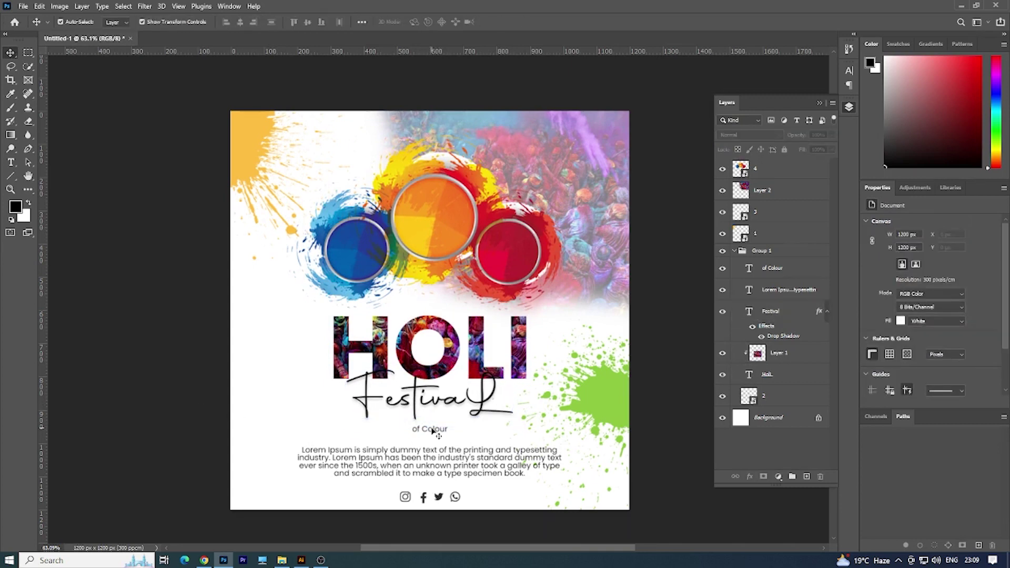
left_click(233, 20)
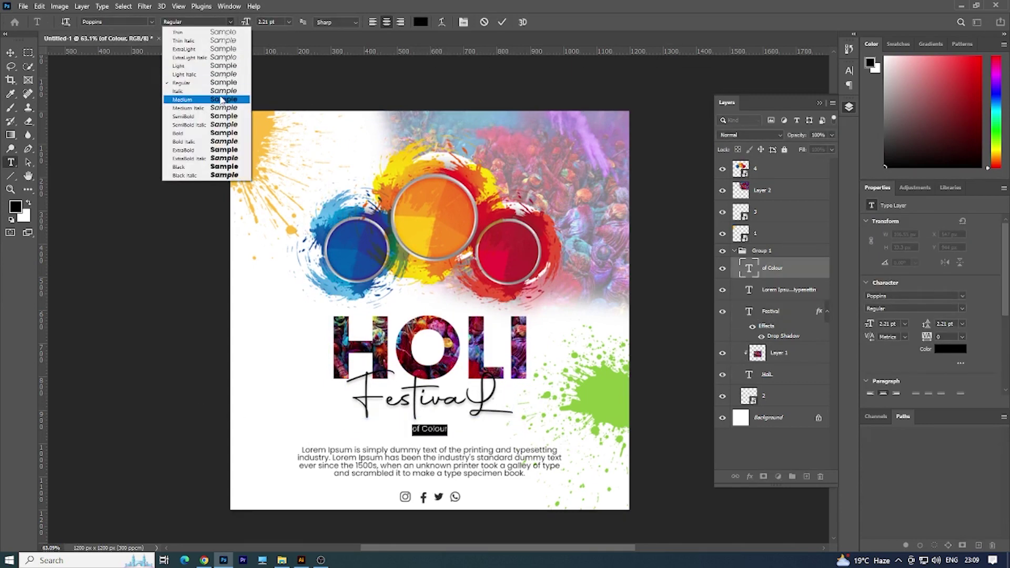
left_click(222, 100)
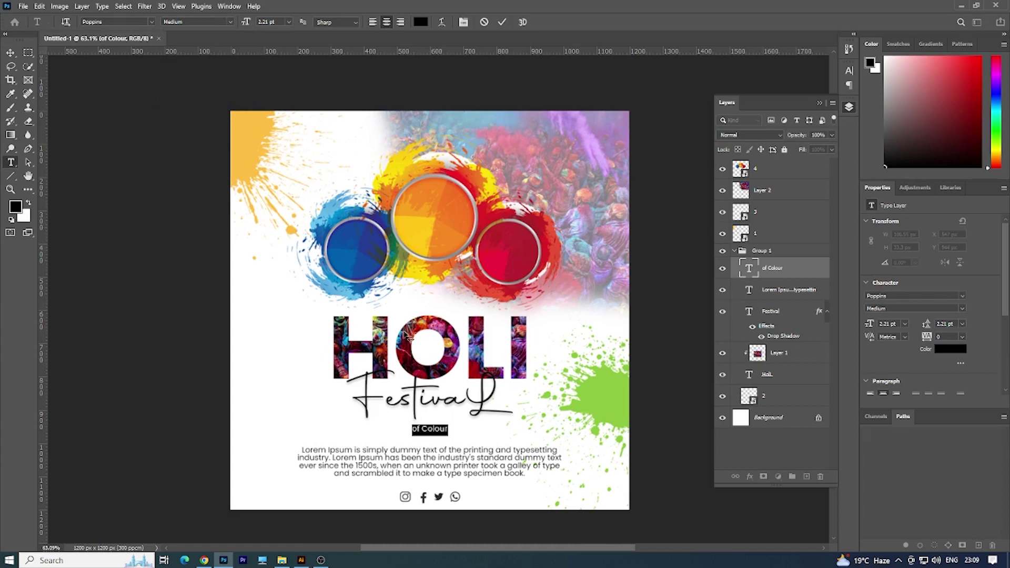
left_click(502, 22)
key("ctrl+t")
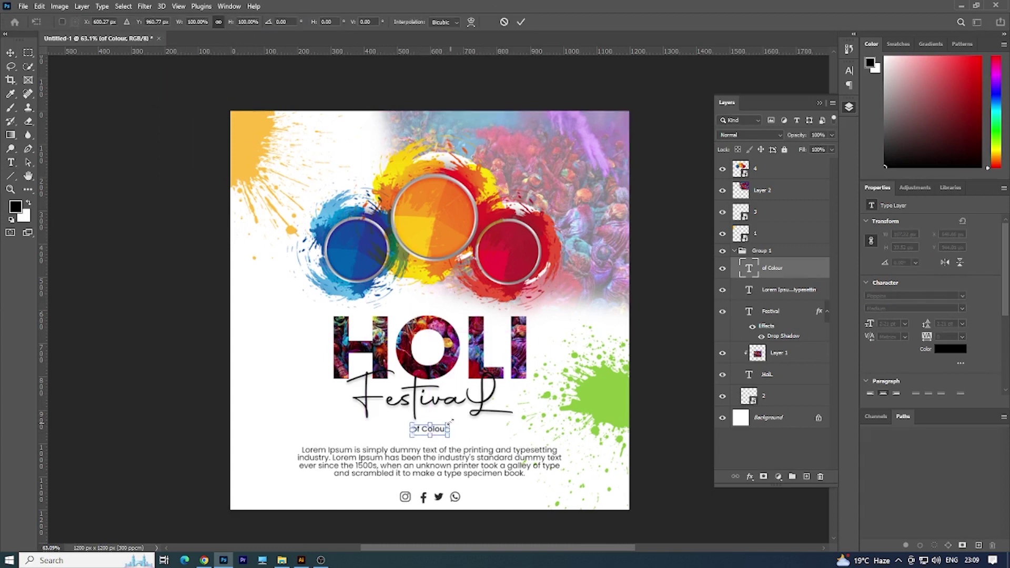
left_click_drag(450, 423, 459, 421)
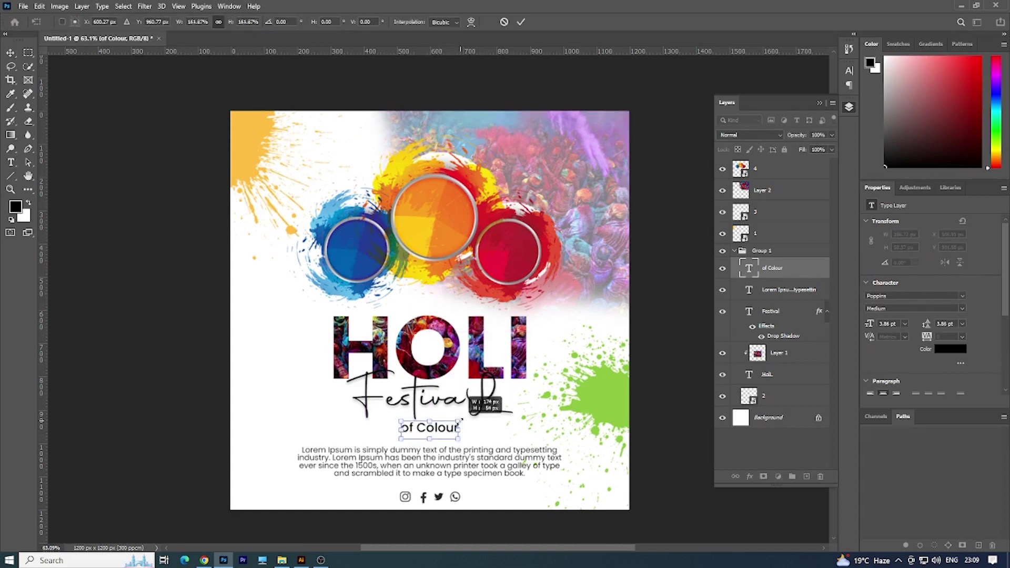
key("Return")
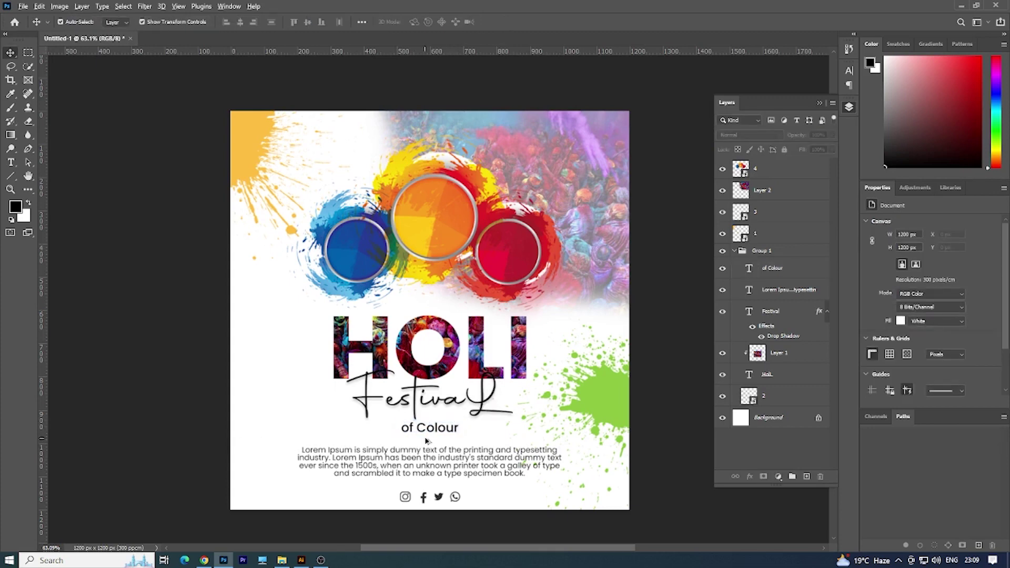
- Colour the word 'of' blue #14499d, sampled from the blue bowl
scroll(431, 427, "up", 2)
double_click(421, 424)
left_click_drag(412, 421, 366, 422)
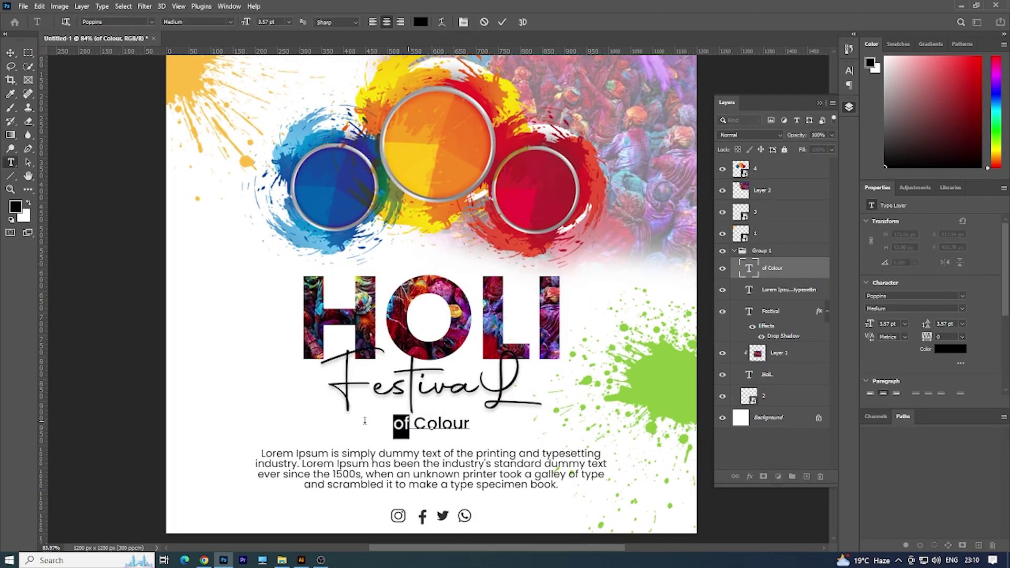
scroll(351, 418, "up", 1)
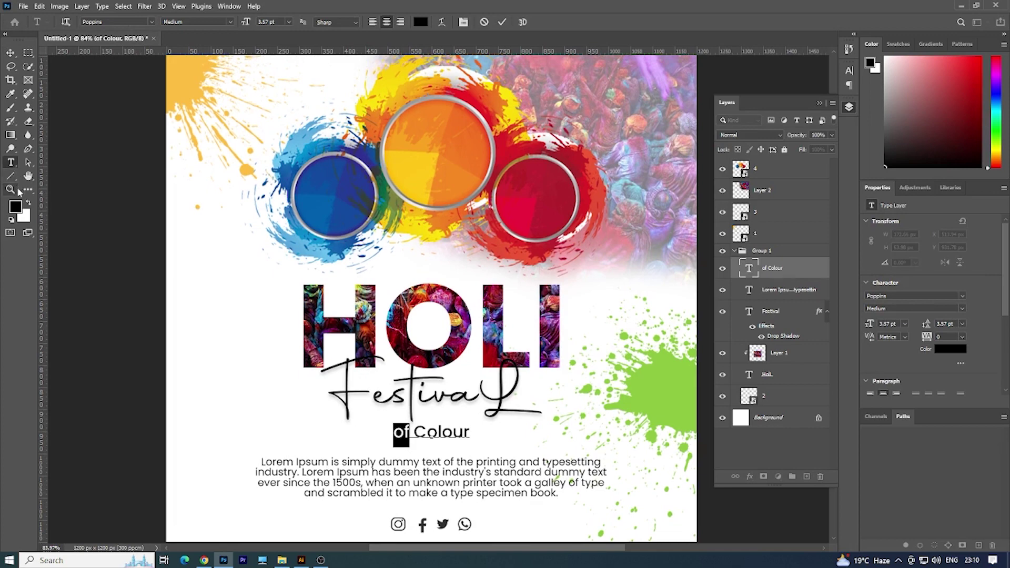
left_click(15, 208)
left_click(342, 179)
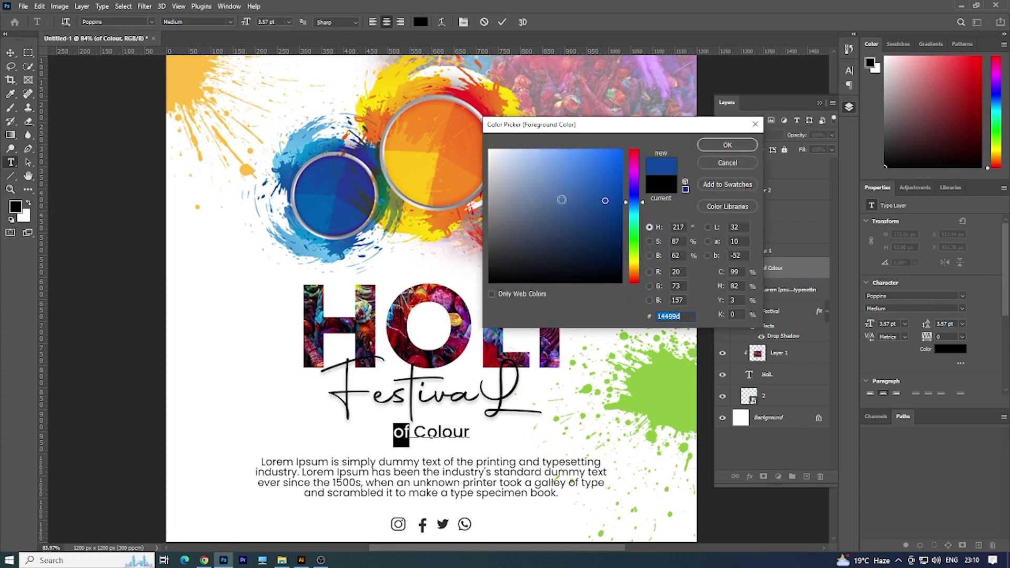
left_click(718, 148)
- Colour the word 'Colour' red #b81f2f, sampled from the red bowl
double_click(425, 432)
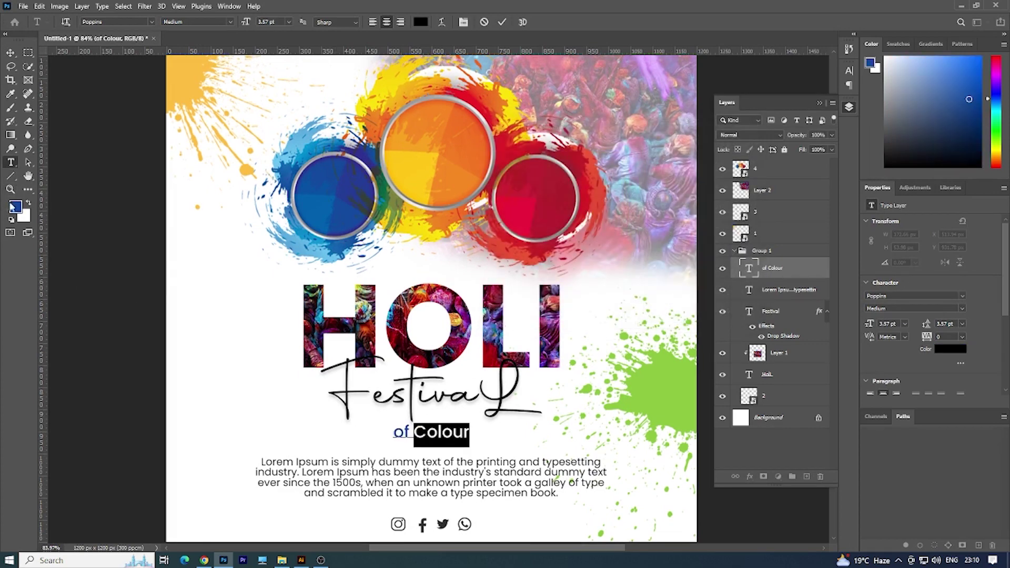
left_click(14, 207)
left_click_drag(563, 133, 698, 137)
left_click(557, 200)
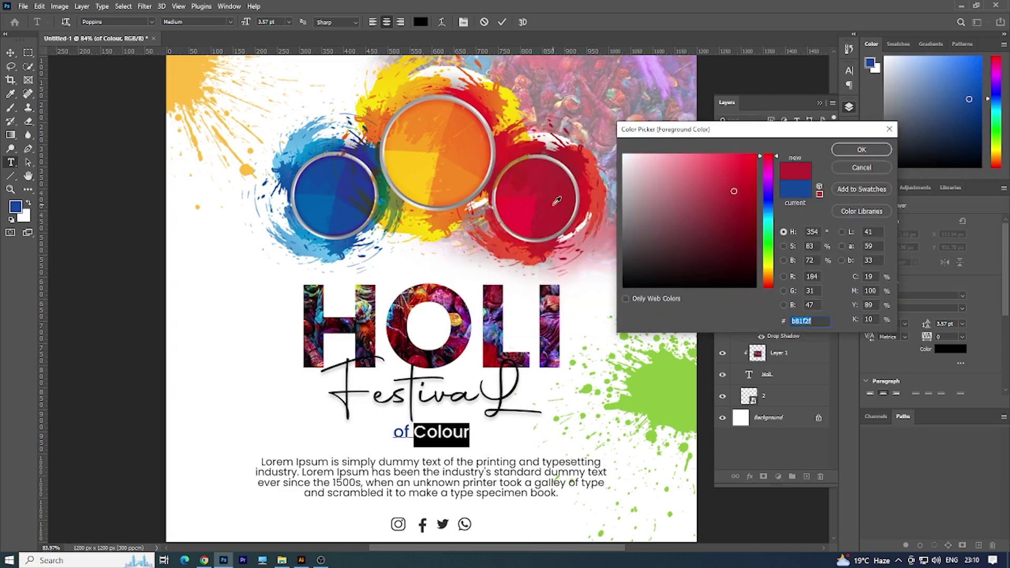
left_click(851, 151)
left_click(9, 54)
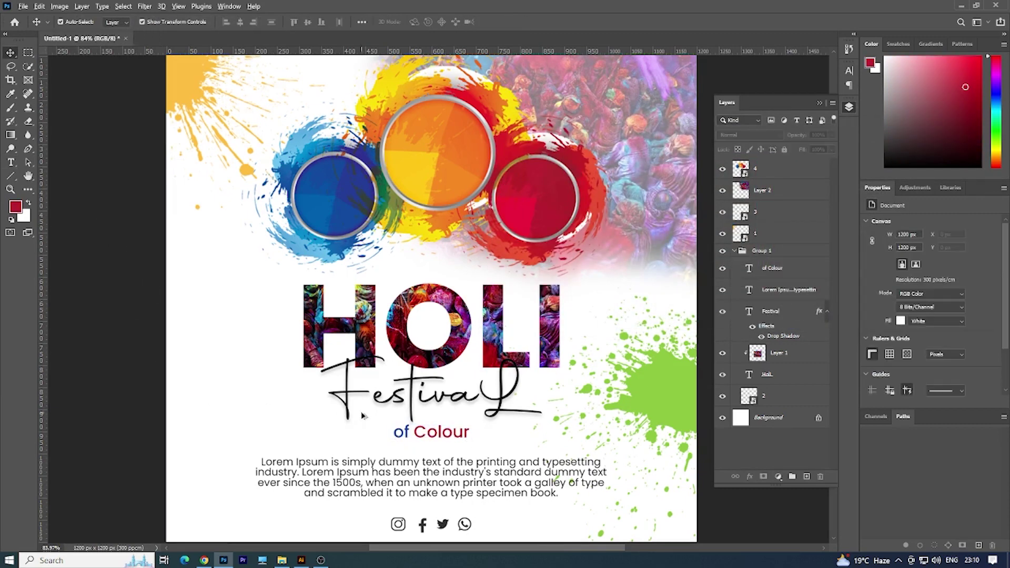
key("ctrl+0")
key("ctrl+s")
key("Escape")
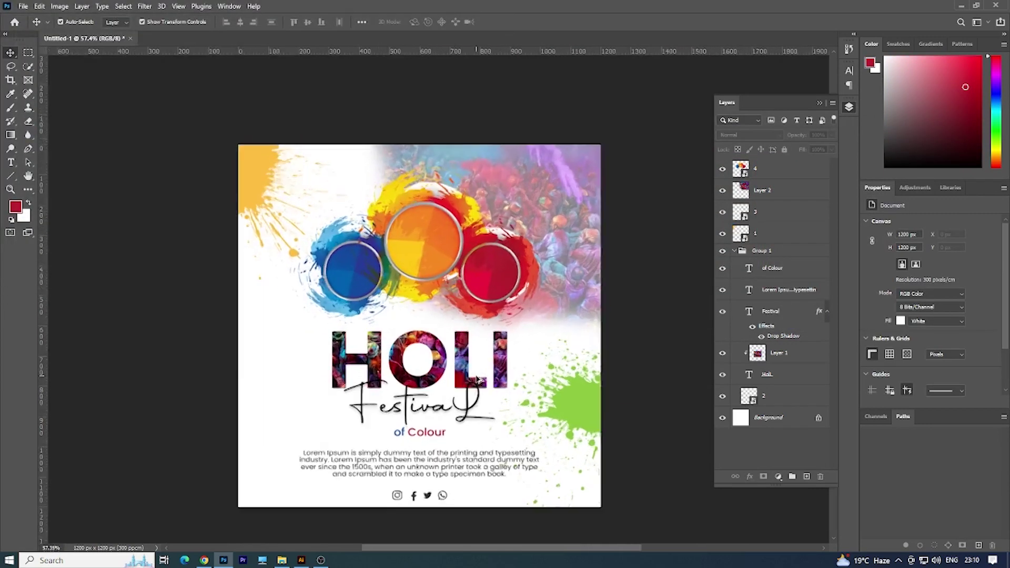
- Export the poster via Save for Web as JPEG 'Holi Post' on the Desktop
key("ctrl+alt+shift+s")
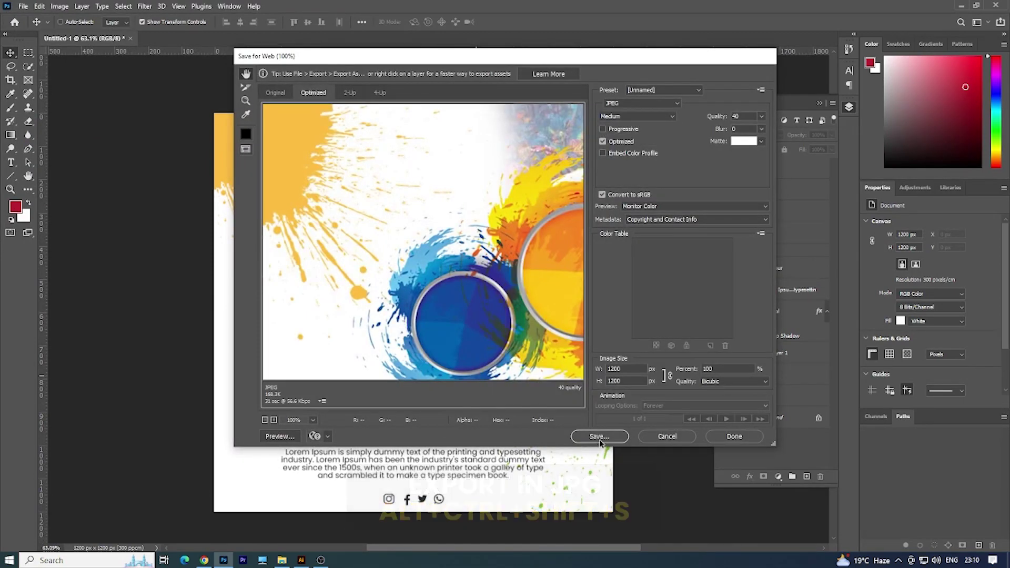
left_click(599, 436)
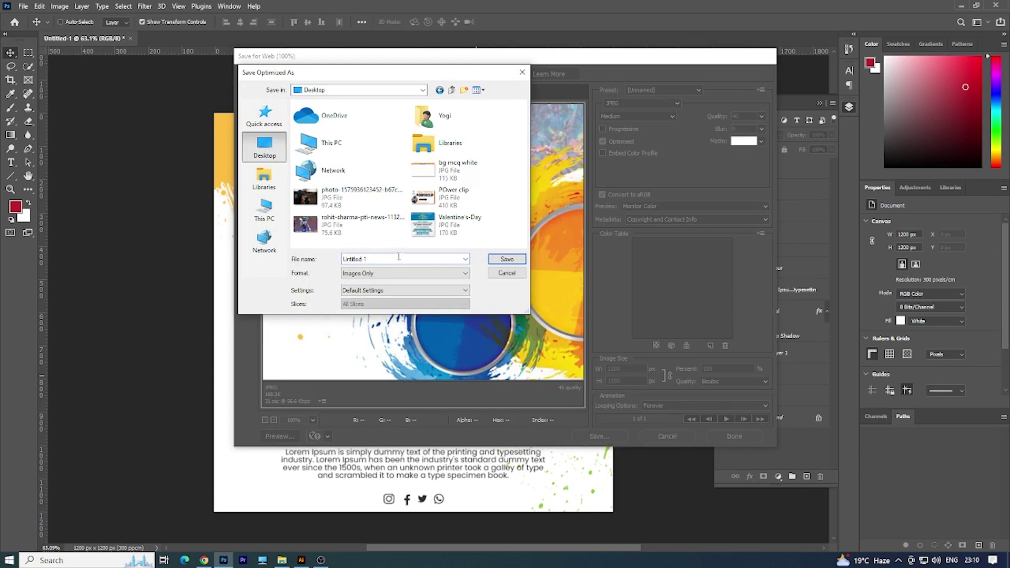
type("Hol")
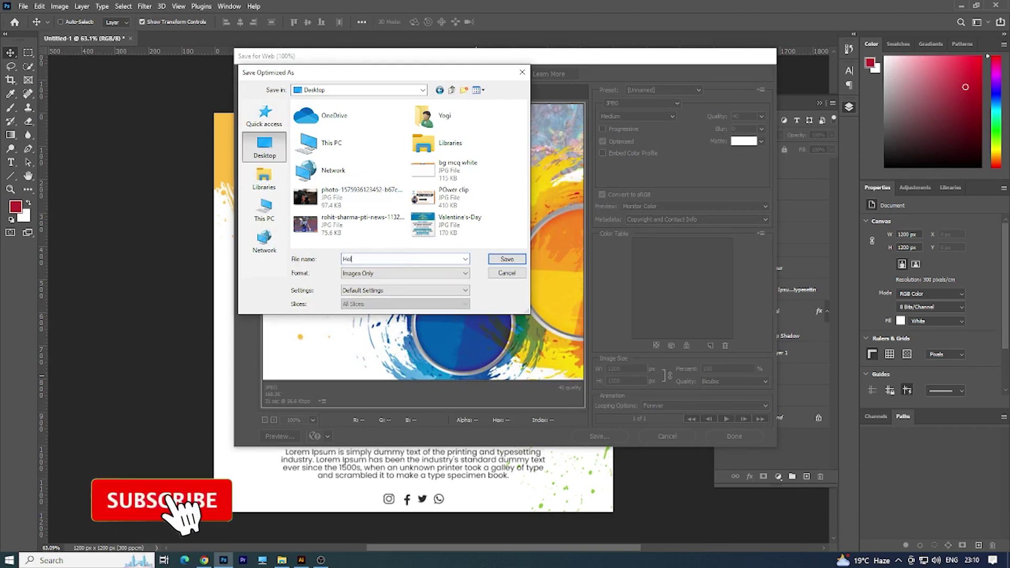
type("i")
type(" Post")
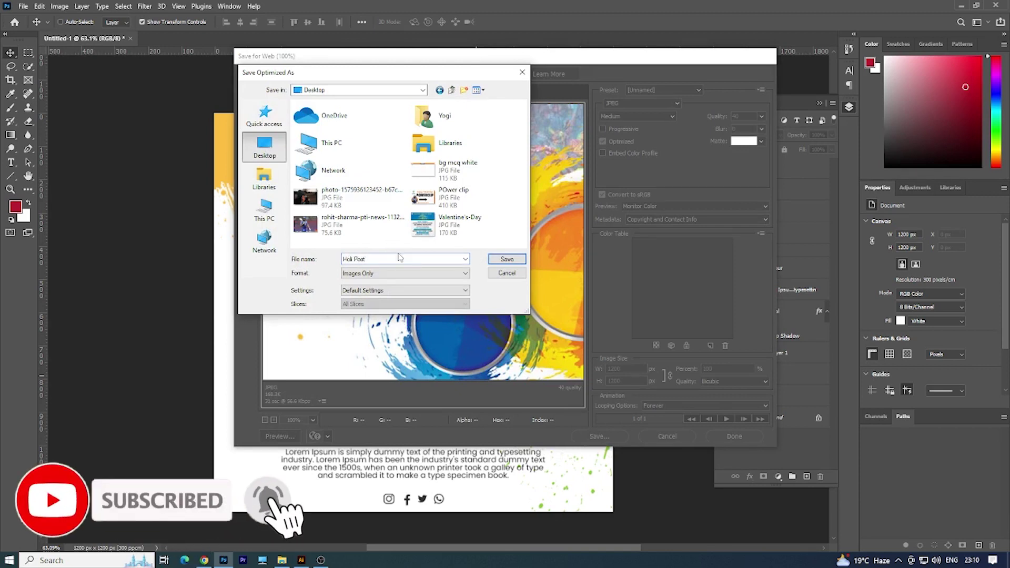
left_click(508, 261)
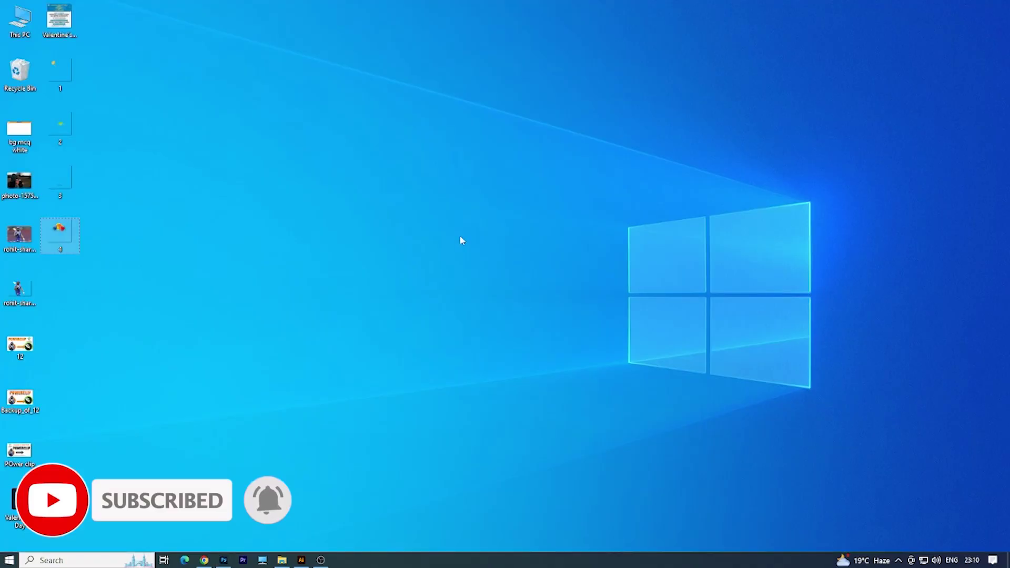
- Refresh the desktop and open Holi-Post.jpg in the image viewer
right_click(335, 146)
left_click(358, 177)
double_click(59, 287)
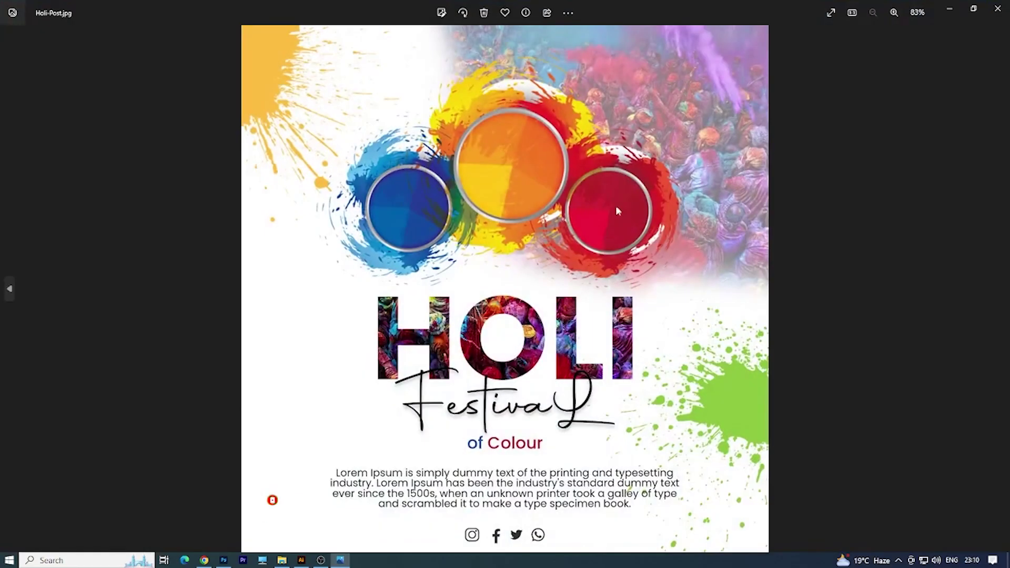